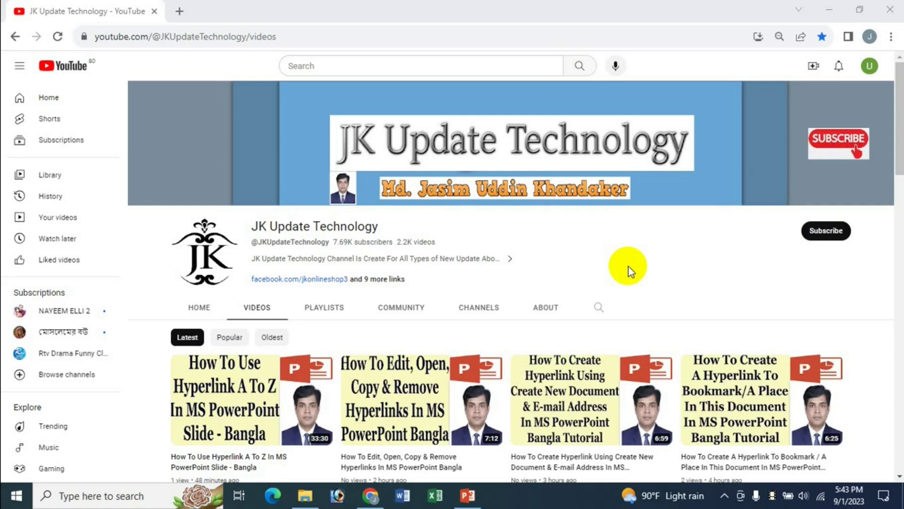
# Step: Switch from the YouTube channel page to the blank PowerPoint presentation
pyautogui.click(468, 494)
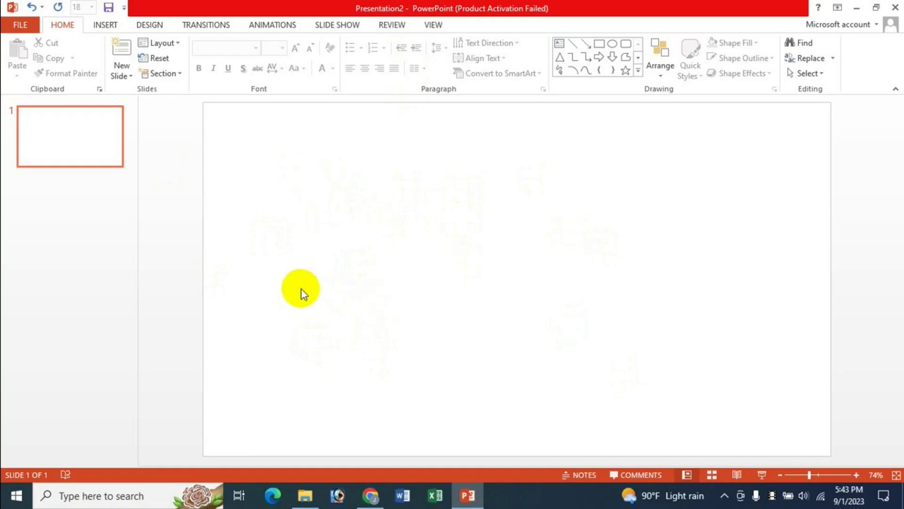
# Step: Draw a text box on the left of the slide and type a full name followed by filler lines
pyautogui.click(104, 25)
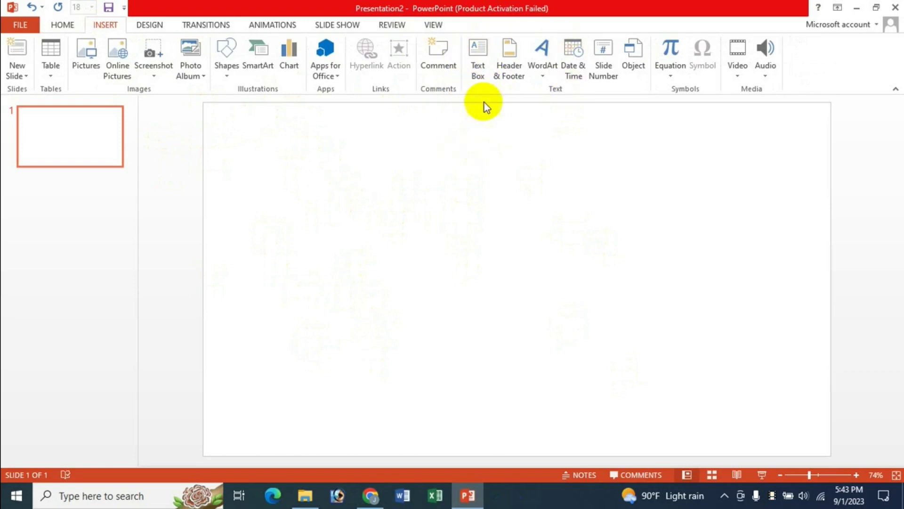
pyautogui.click(478, 70)
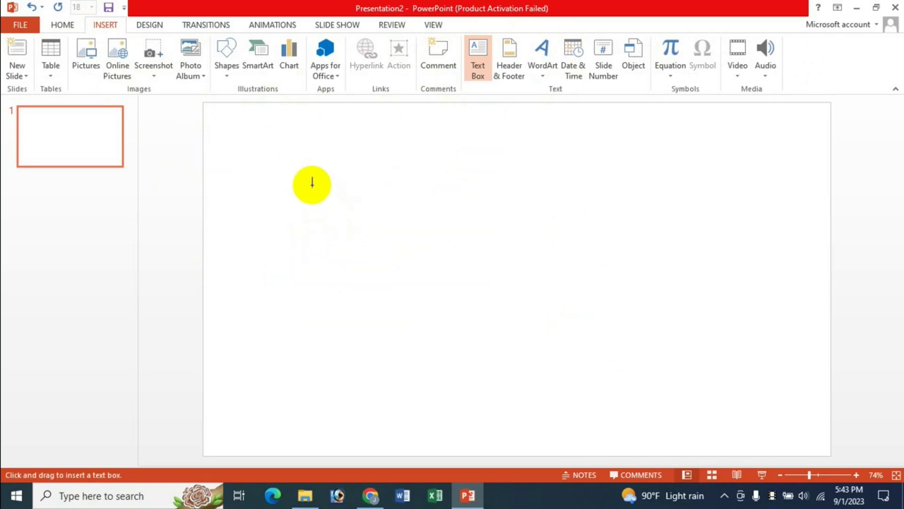
pyautogui.moveTo(312, 185)
pyautogui.mouseDown()
pyautogui.moveTo(500, 332)
pyautogui.moveTo(499, 349)
pyautogui.mouseUp()
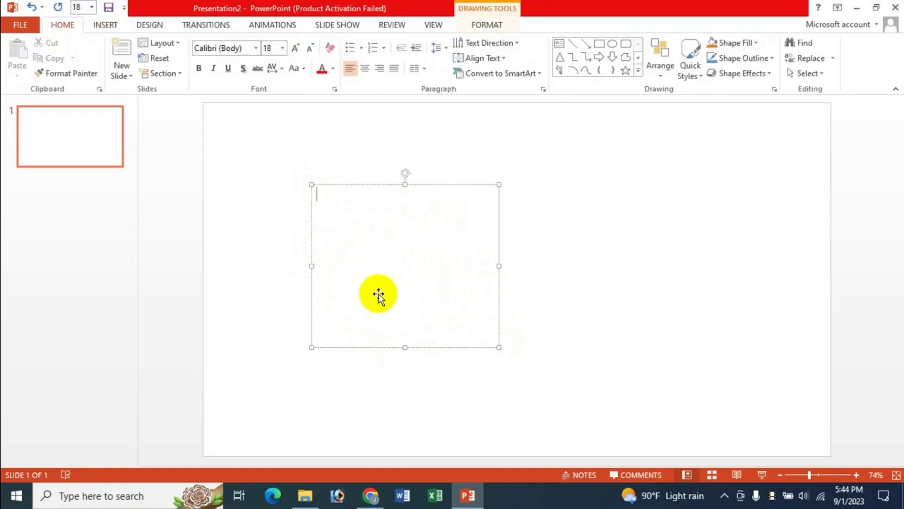
pyautogui.click(486, 26)
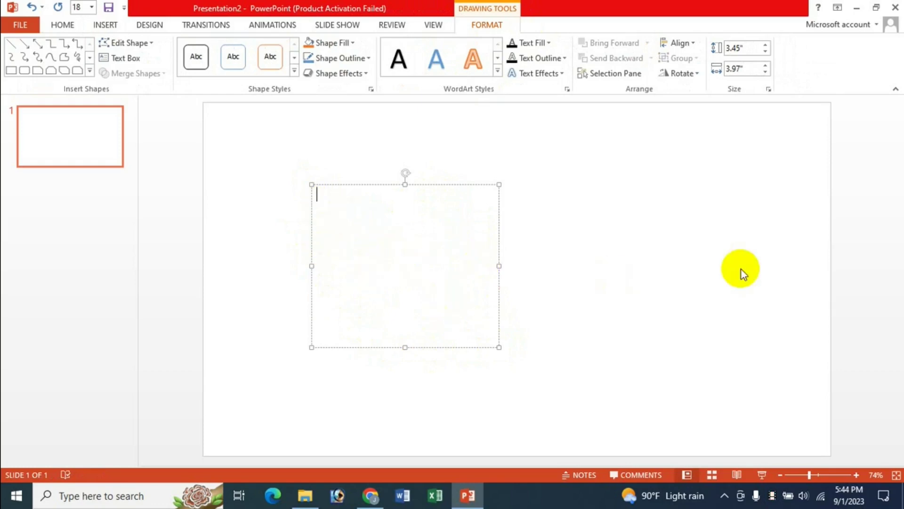
pyautogui.write('Jasim U')
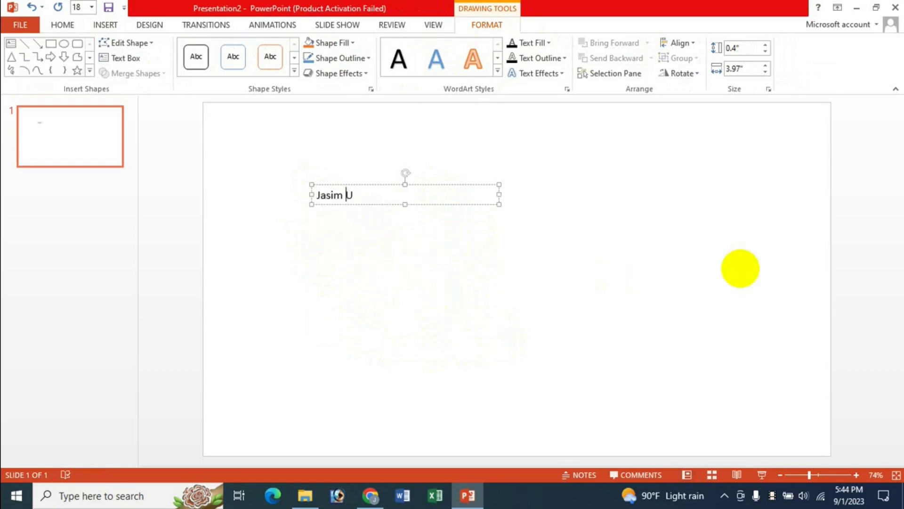
pyautogui.write('ddin Khandaker')
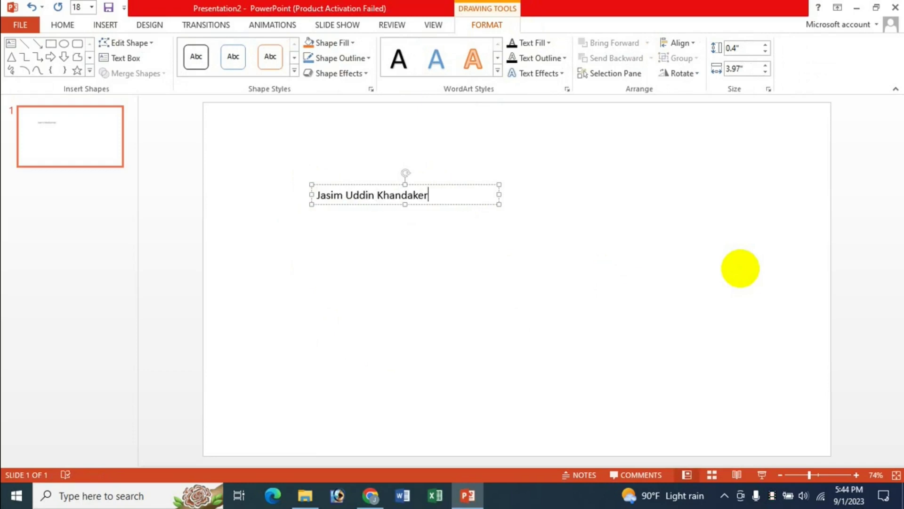
pyautogui.press('Return')
pyautogui.write('daker Dsfsdf')
pyautogui.press('Return')
pyautogui.write('ds')
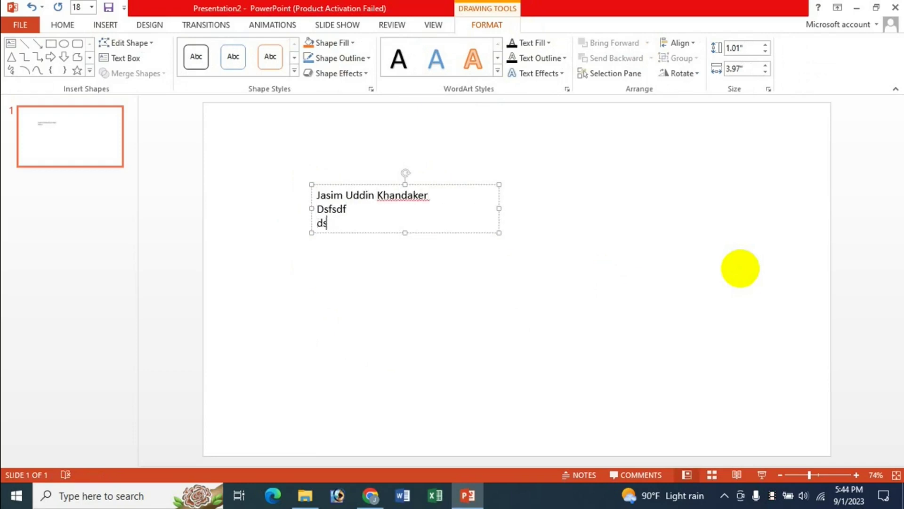
pyautogui.write('fdsf')
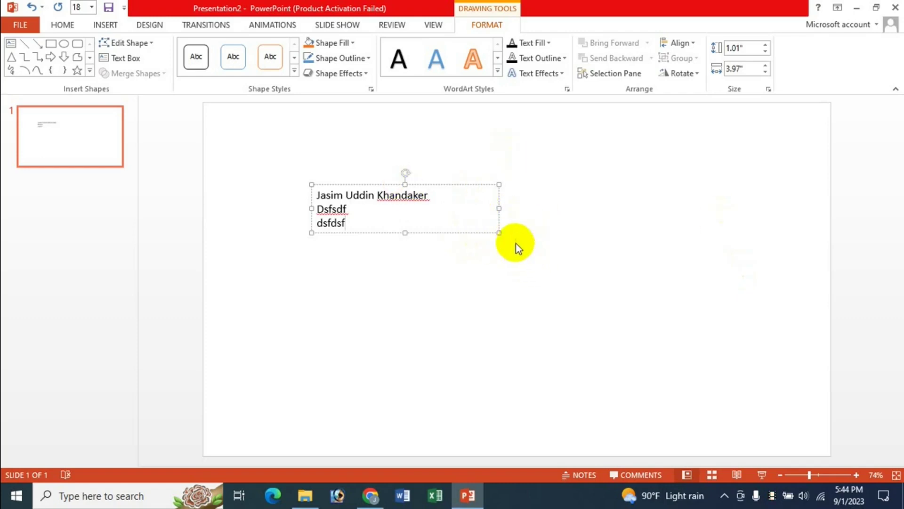
# Step: Add two more lines, 'sdf' and 'dsf', to the end of the left text box
pyautogui.click(405, 232)
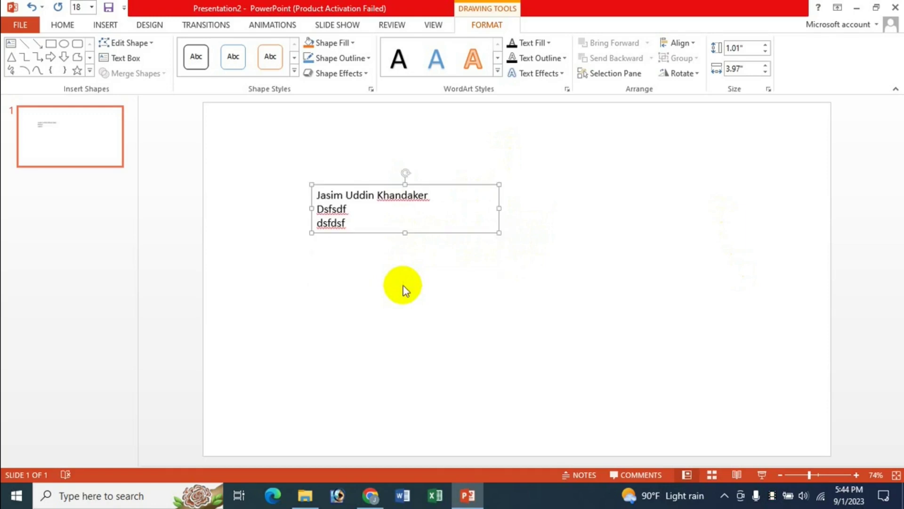
pyautogui.click(353, 230)
pyautogui.press('Return')
pyautogui.write('sdf')
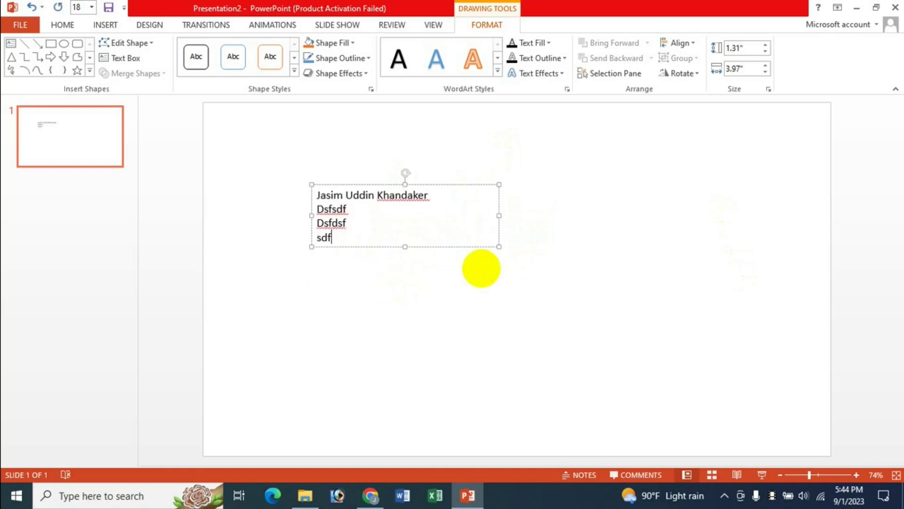
pyautogui.press('Return')
pyautogui.write('dsf')
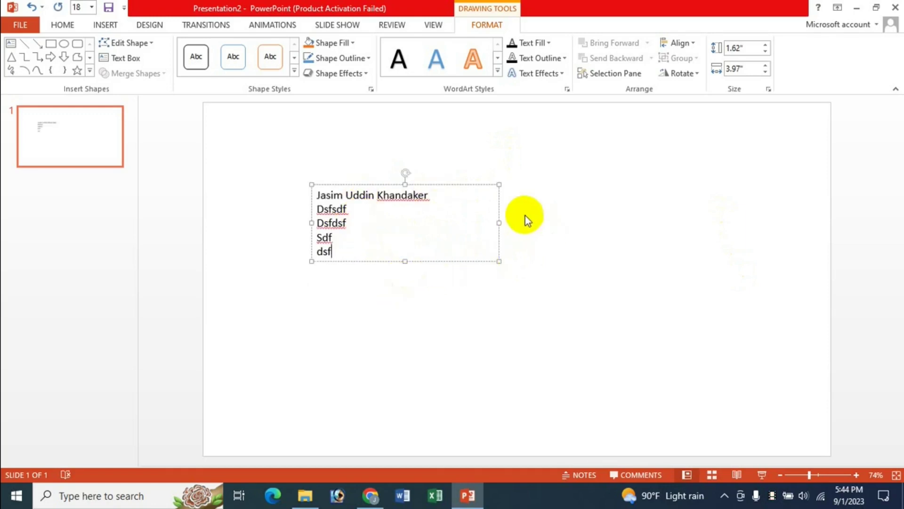
pyautogui.moveTo(404, 172); pyautogui.dragTo(406, 177)
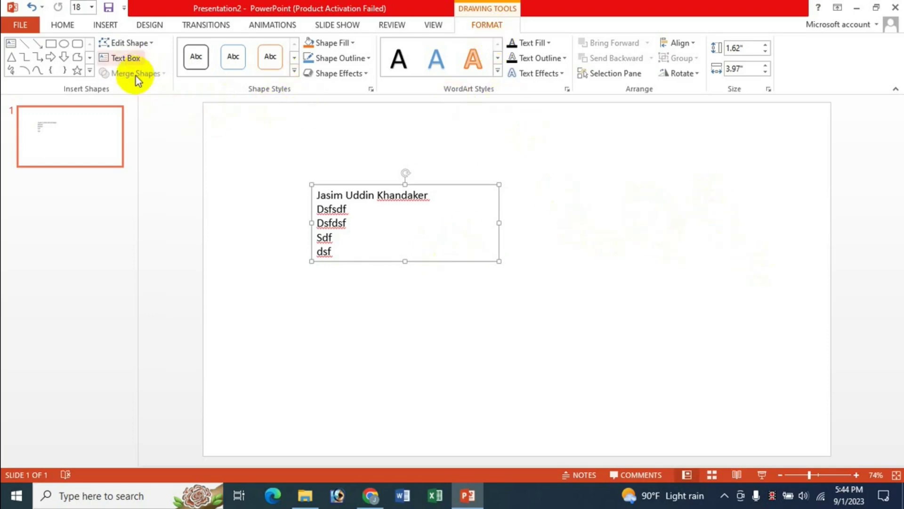
# Step: Draw a second text box at the upper right with the lines Fsf, Ds, Dsf and dsfsf
pyautogui.click(125, 59)
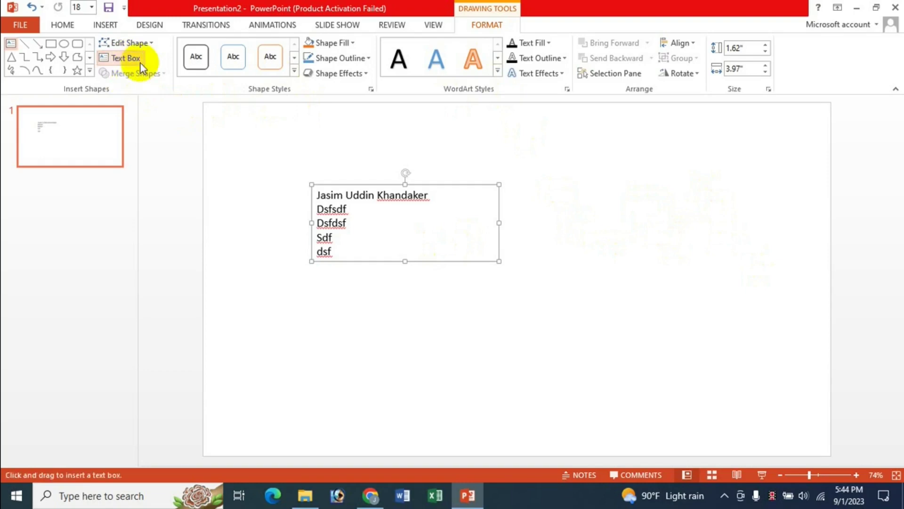
pyautogui.moveTo(601, 174)
pyautogui.mouseDown()
pyautogui.moveTo(719, 287)
pyautogui.moveTo(745, 293)
pyautogui.mouseUp()
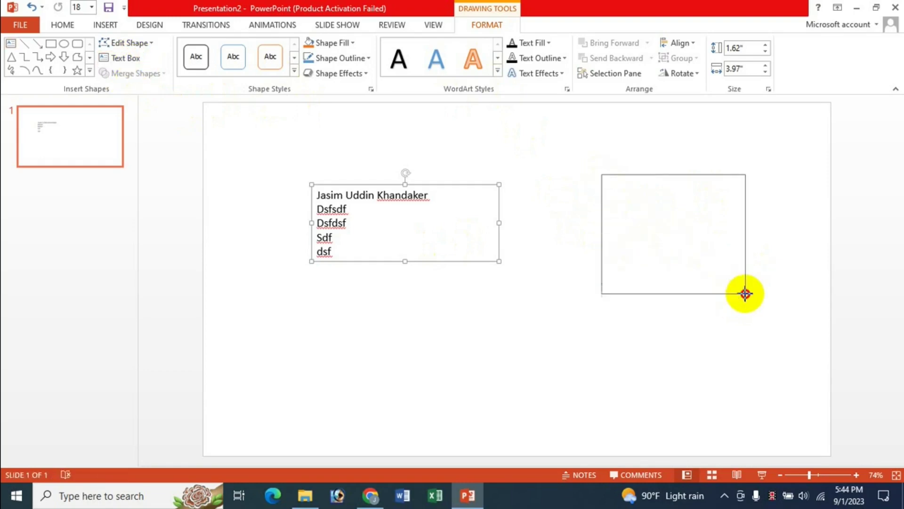
pyautogui.write('fsf')
pyautogui.press('Return')
pyautogui.write('ds')
pyautogui.press('Return')
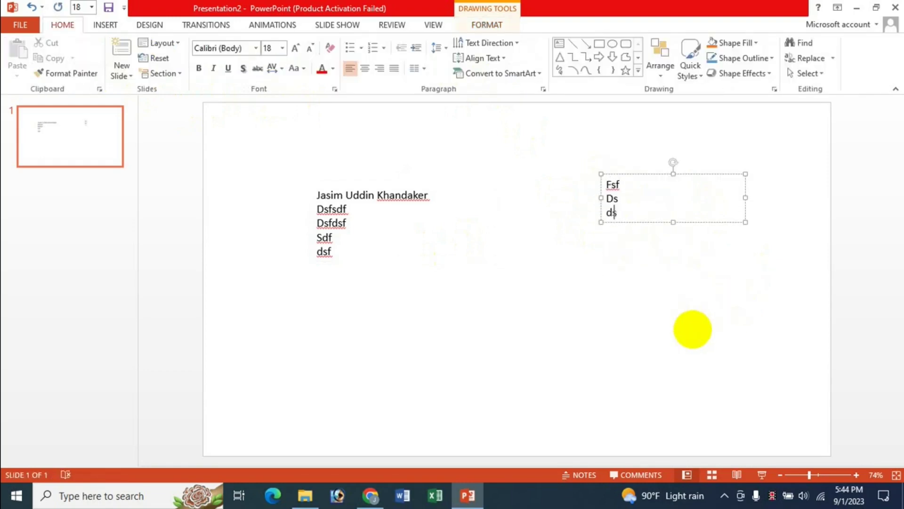
pyautogui.write('dsf')
pyautogui.press('Return')
pyautogui.write('dsfsf')
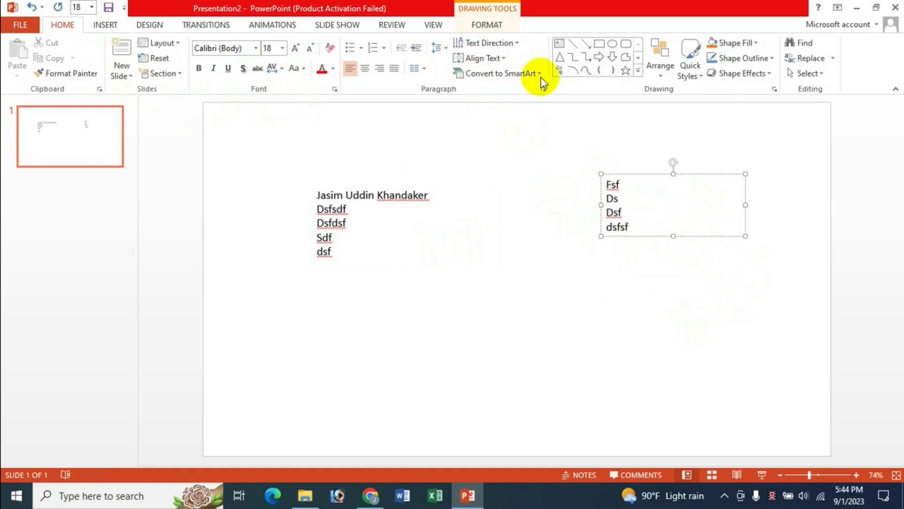
pyautogui.click(487, 24)
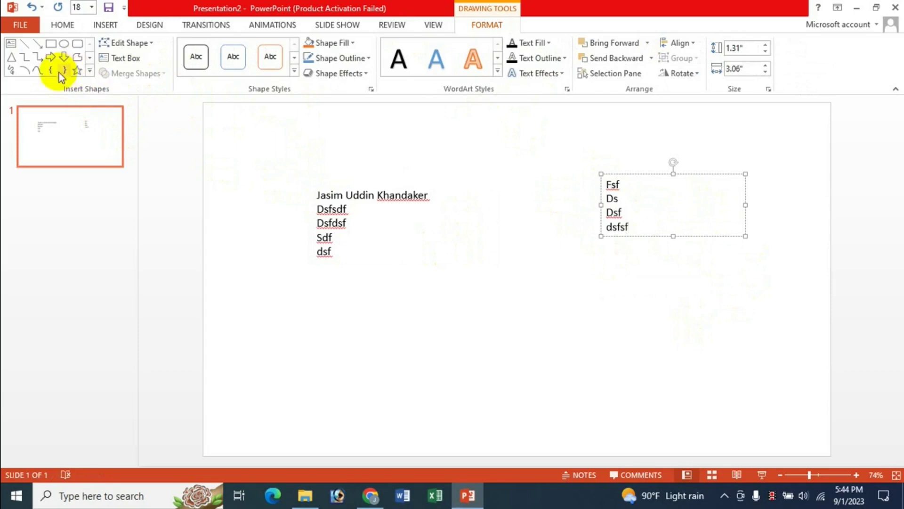
# Step: Draw a Plaque shape below the text boxes and type part of the name inside it
pyautogui.click(89, 70)
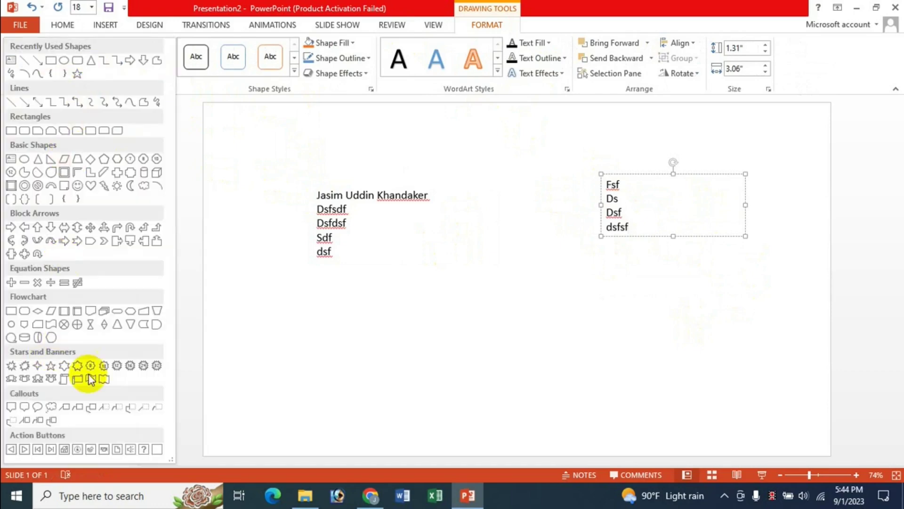
pyautogui.click(134, 177)
pyautogui.moveTo(425, 278); pyautogui.dragTo(517, 376)
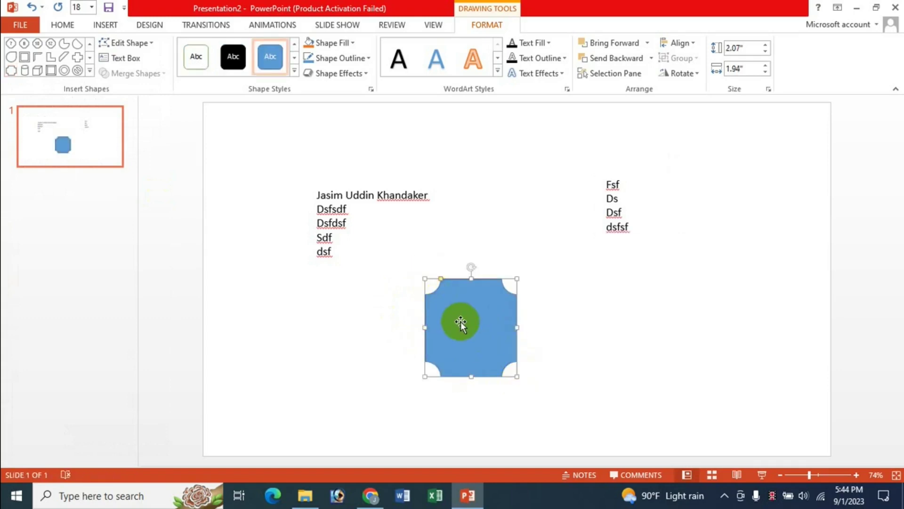
pyautogui.click(485, 329)
pyautogui.write('jasim')
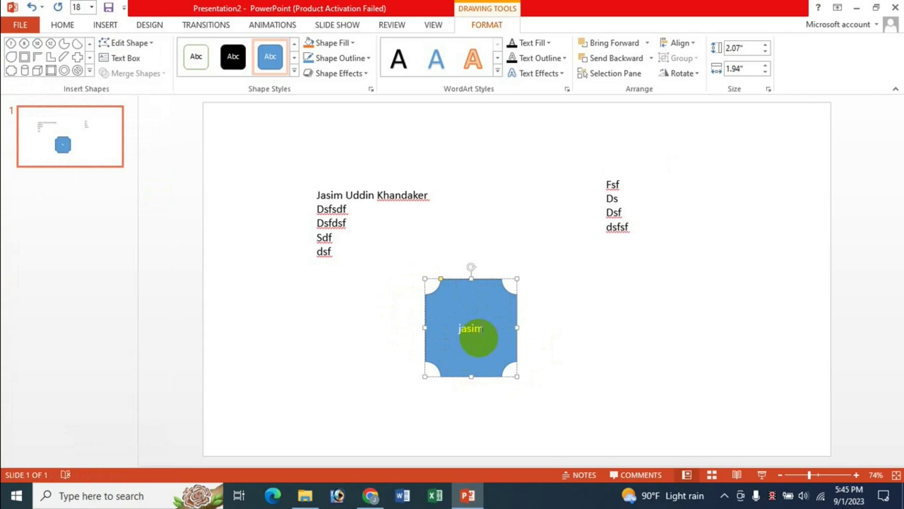
pyautogui.write('uddin')
pyautogui.click(461, 290)
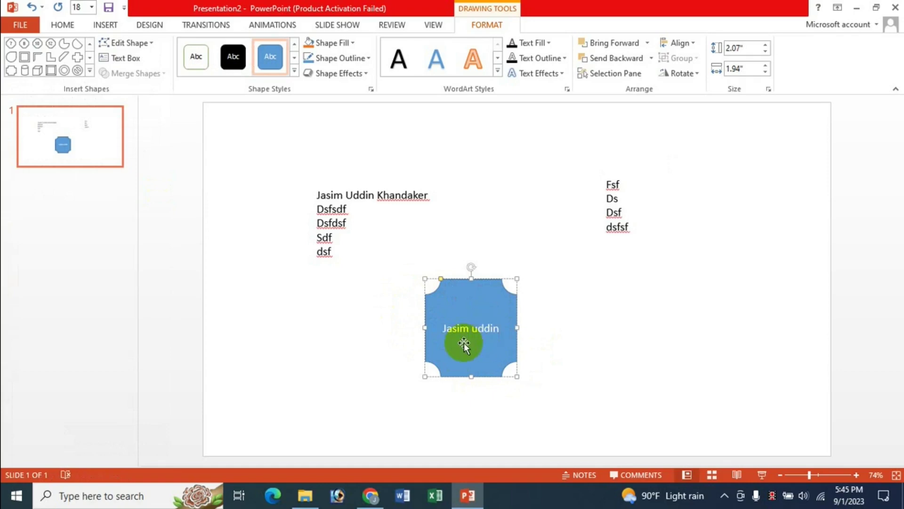
pyautogui.click(503, 293)
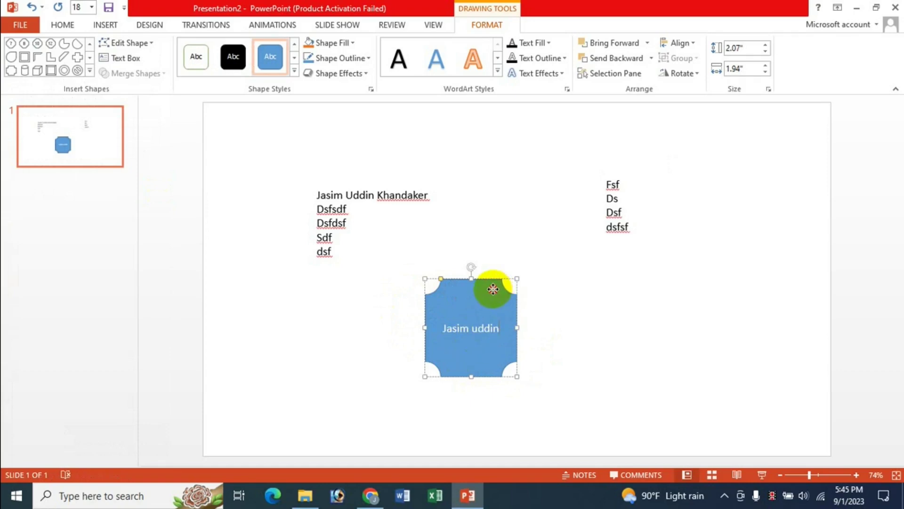
pyautogui.click(475, 327)
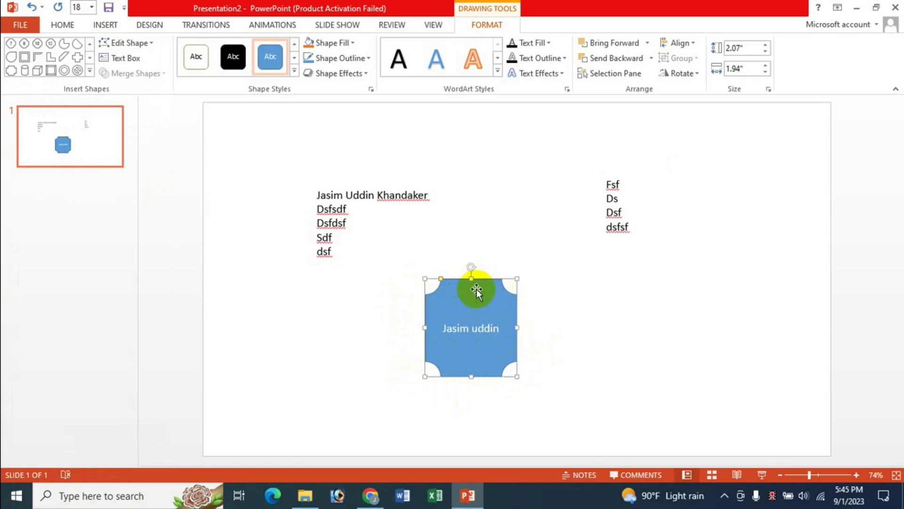
pyautogui.click(440, 311)
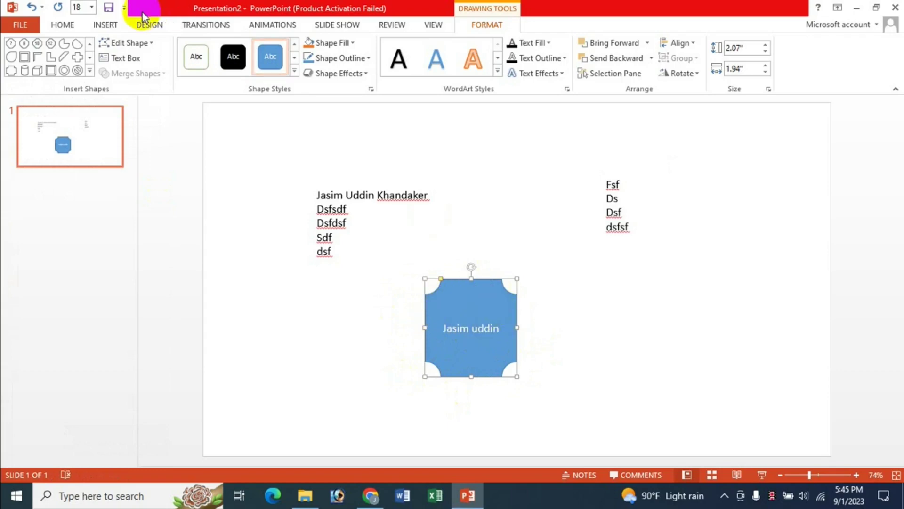
pyautogui.click(155, 44)
pyautogui.moveTo(143, 60)
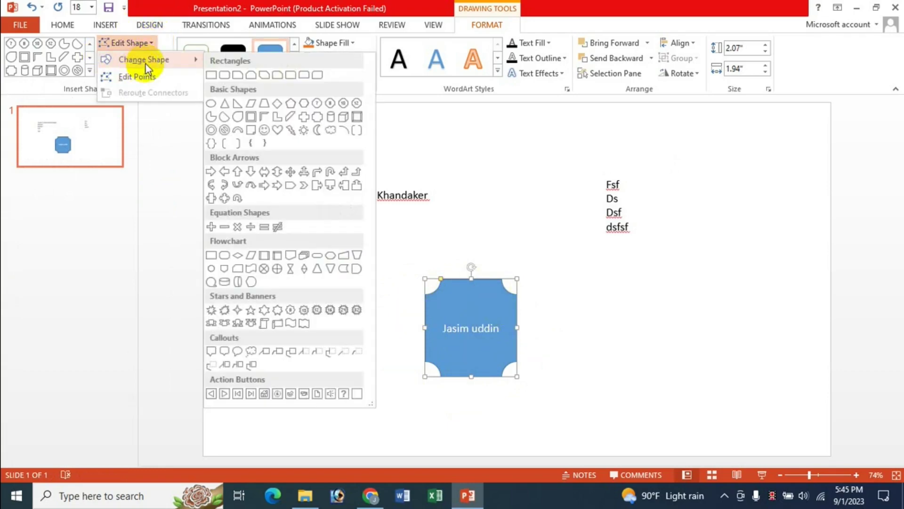
pyautogui.click(278, 131)
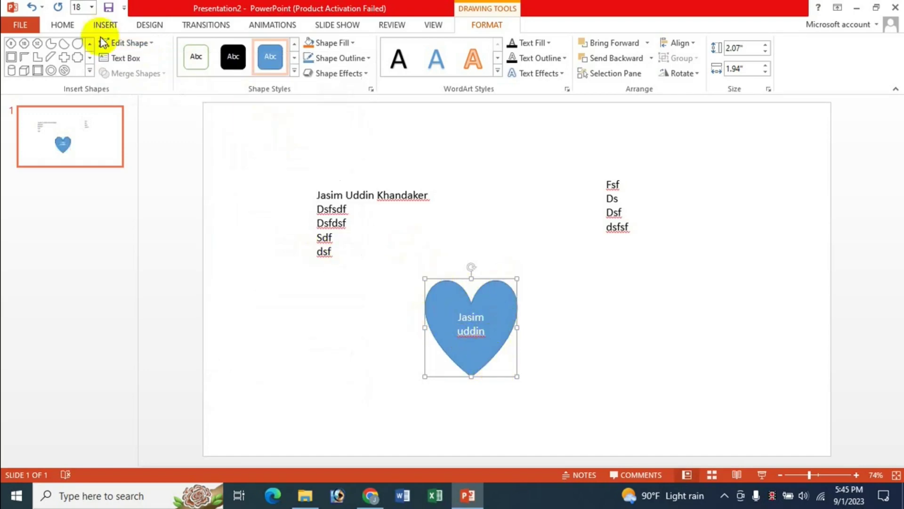
pyautogui.click(152, 42)
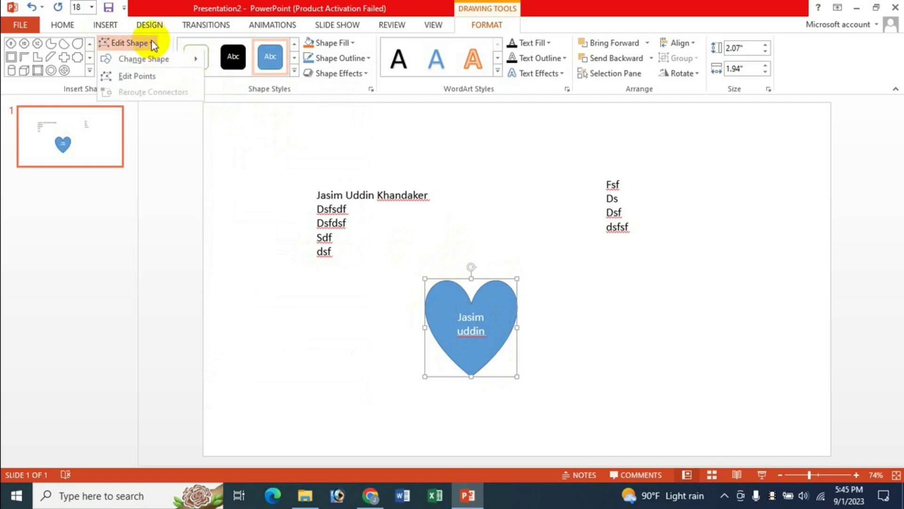
pyautogui.click(137, 77)
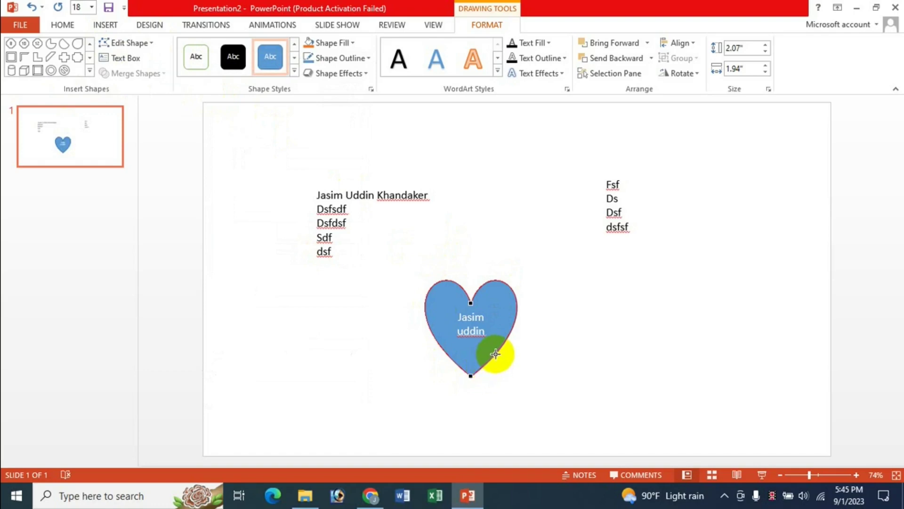
pyautogui.moveTo(495, 354); pyautogui.dragTo(556, 360)
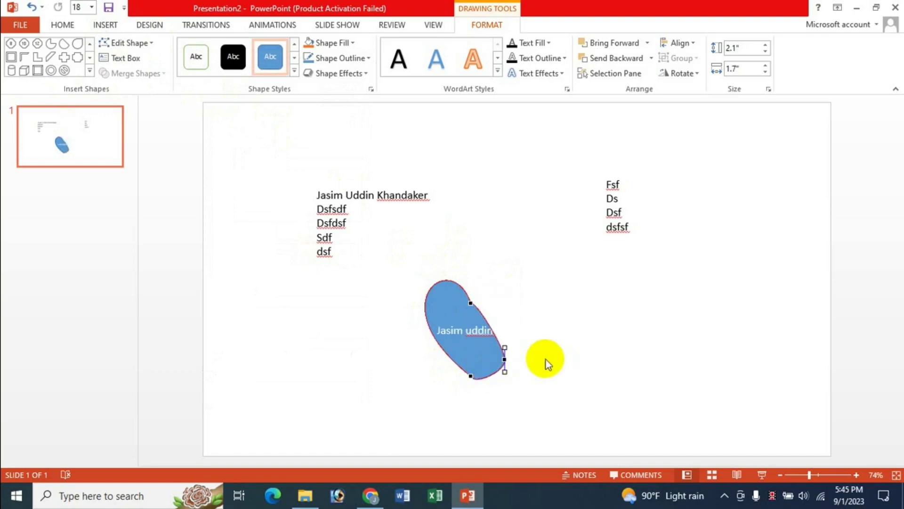
pyautogui.moveTo(473, 305); pyautogui.dragTo(487, 289)
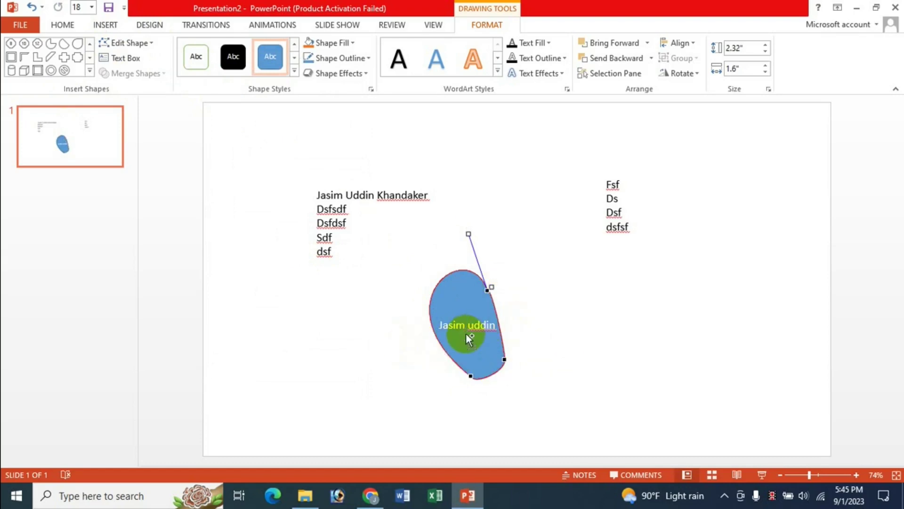
pyautogui.hotkey('ctrl', 'z')
pyautogui.hotkey('ctrl', 'z')
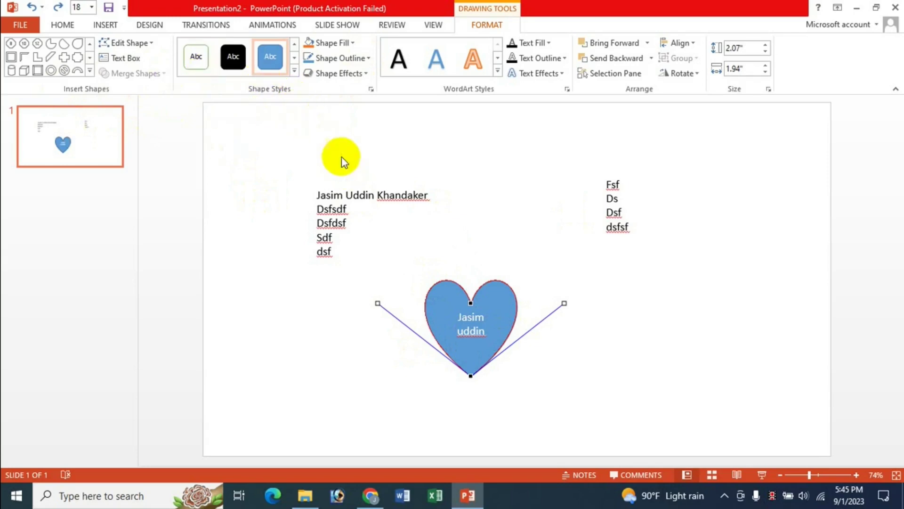
# Step: Apply a yellow gradient shape style to the heart and a light-orange style to the left text box
pyautogui.click(293, 72)
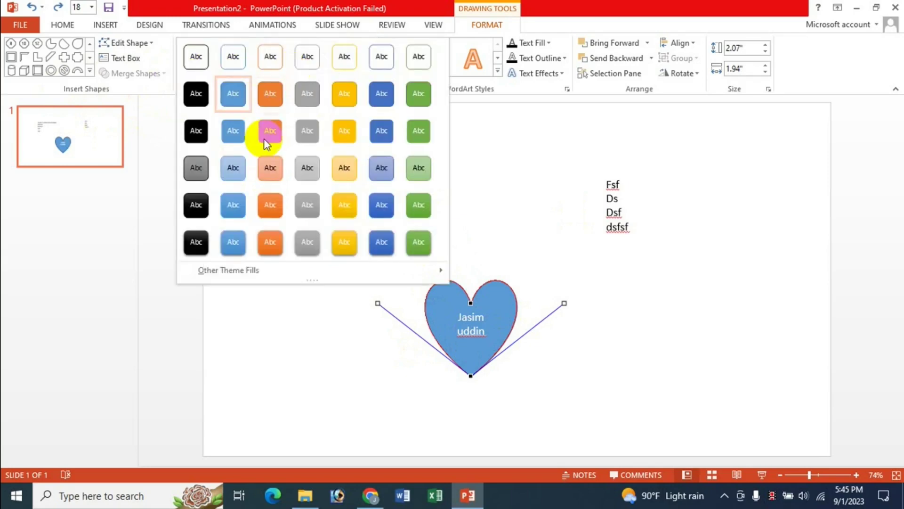
pyautogui.click(344, 206)
pyautogui.click(383, 204)
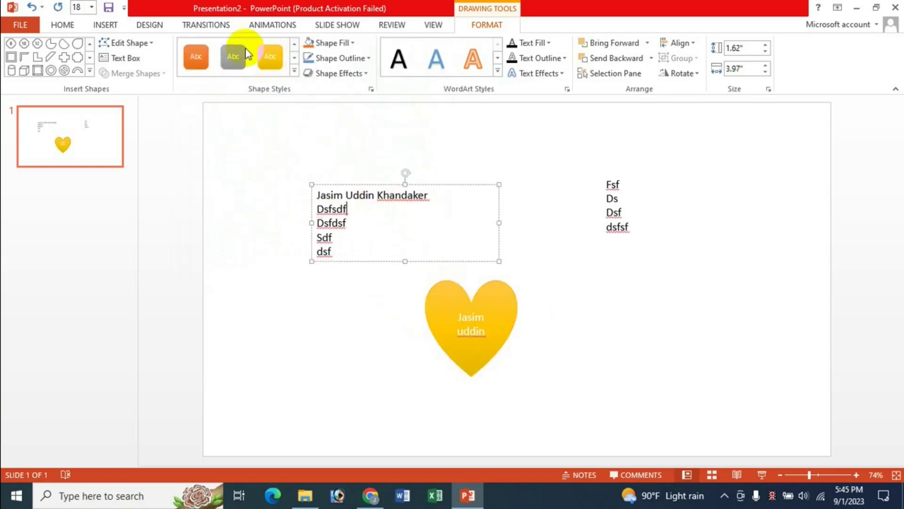
pyautogui.click(294, 71)
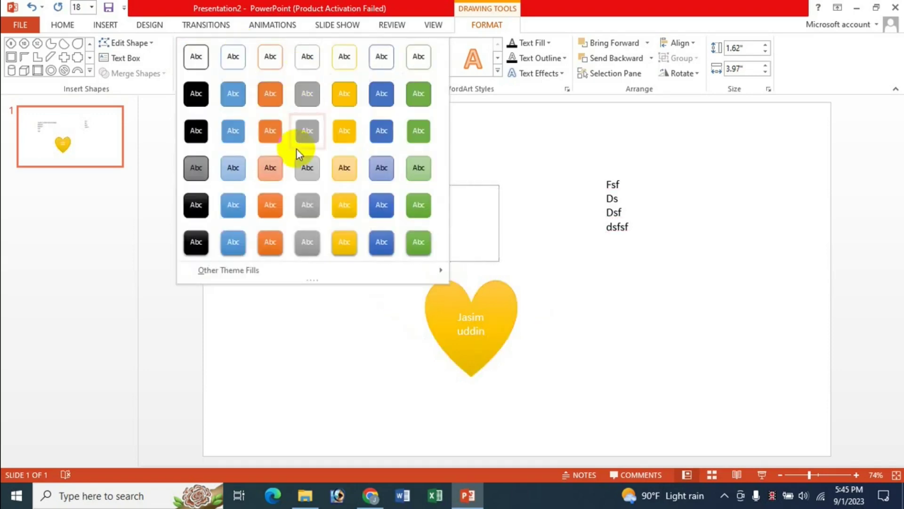
pyautogui.click(338, 174)
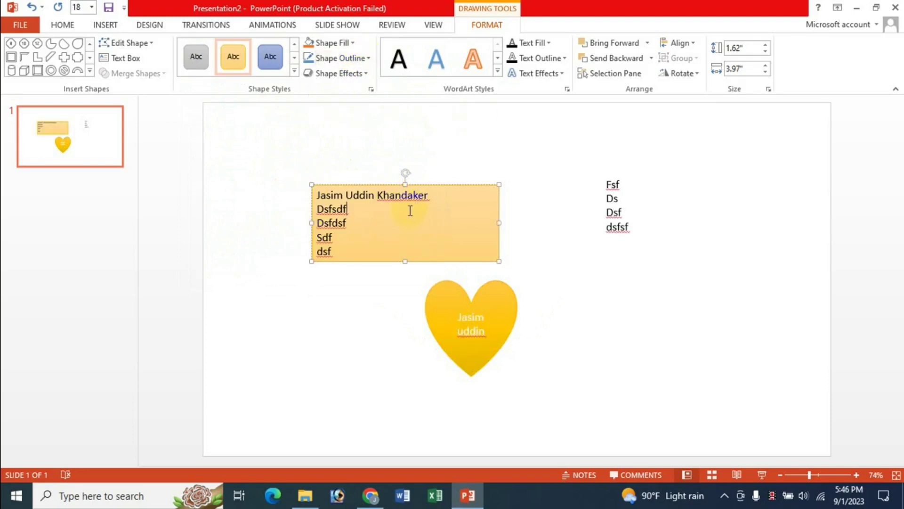
pyautogui.click(343, 43)
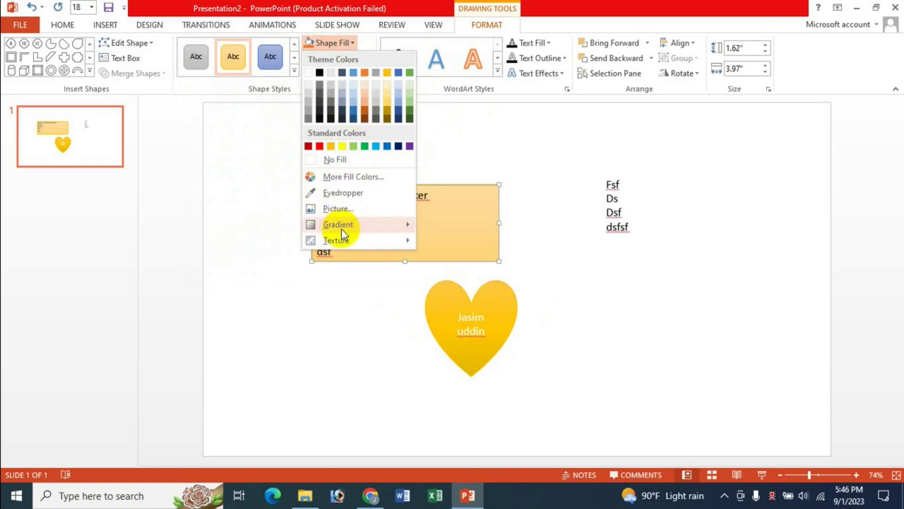
# Step: Fill the left text box with the picture 1001 from the Pictures folder
pyautogui.click(348, 213)
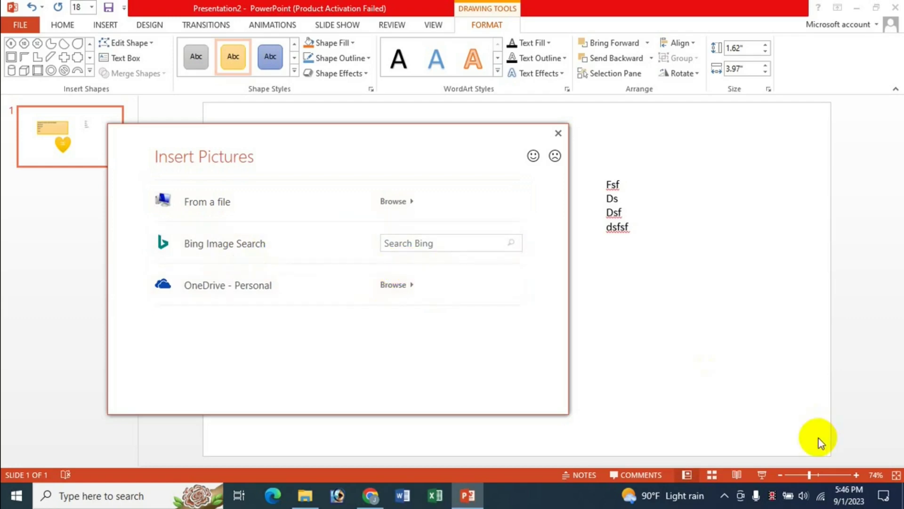
pyautogui.click(238, 202)
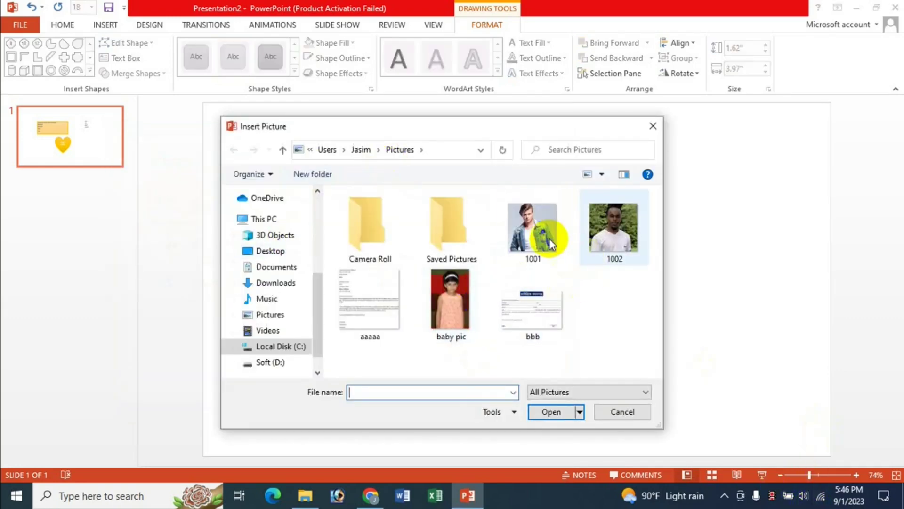
pyautogui.doubleClick(537, 231)
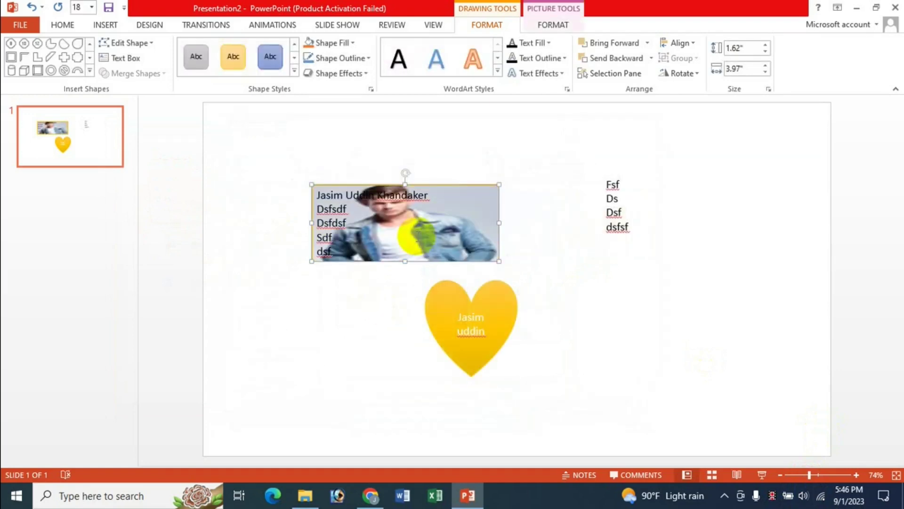
# Step: Fill the heart shape with the picture 1002 from the Pictures folder
pyautogui.click(467, 315)
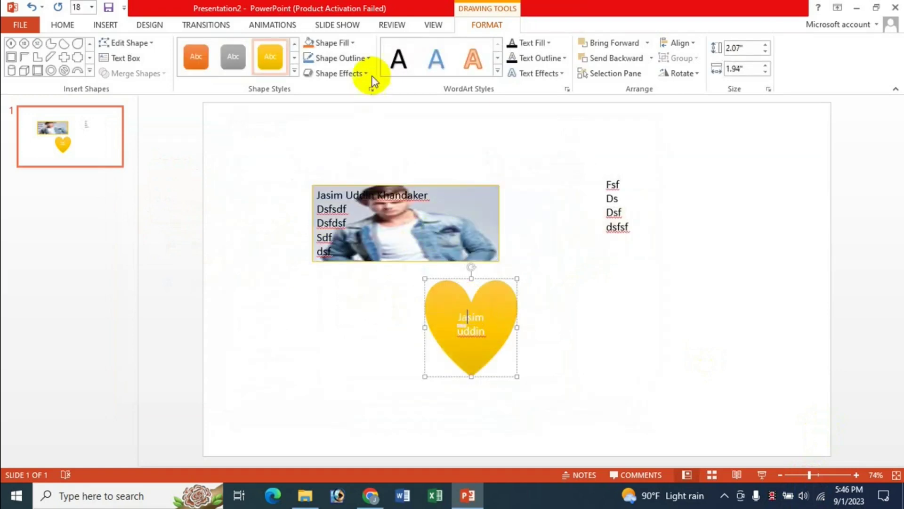
pyautogui.click(346, 42)
pyautogui.click(351, 209)
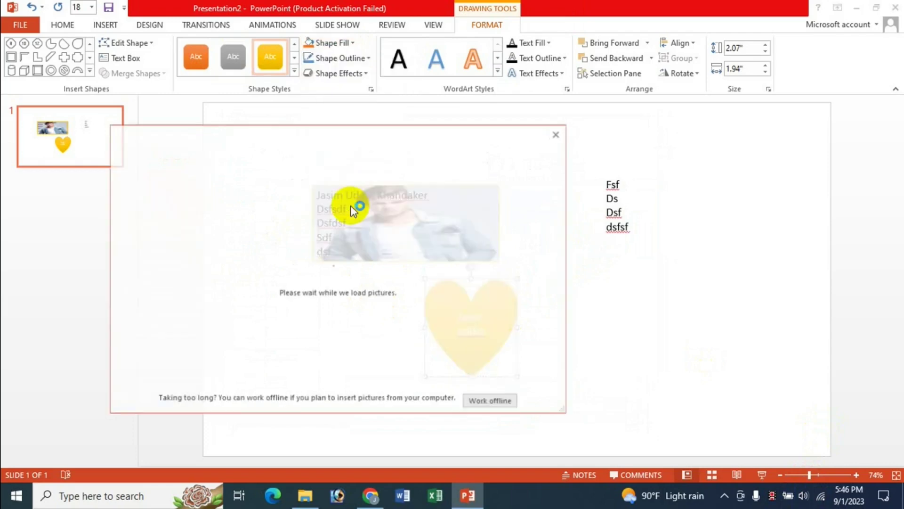
pyautogui.click(246, 210)
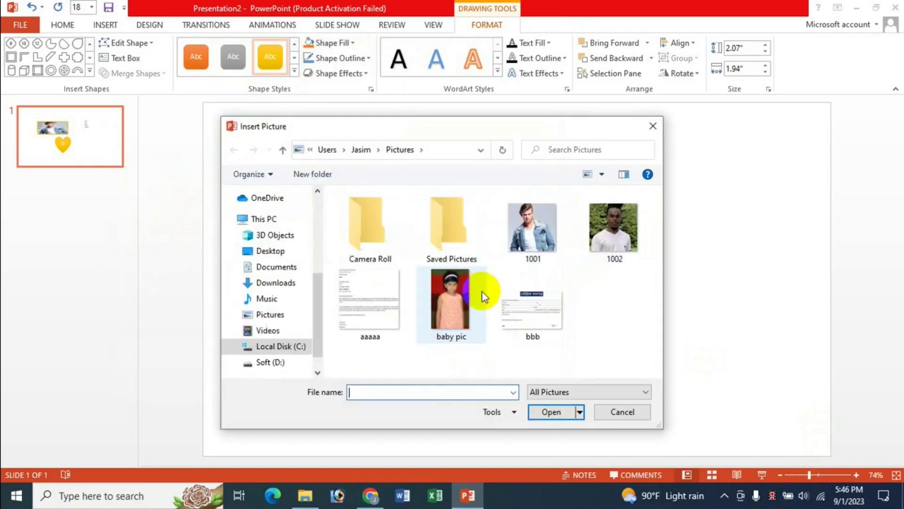
pyautogui.doubleClick(612, 228)
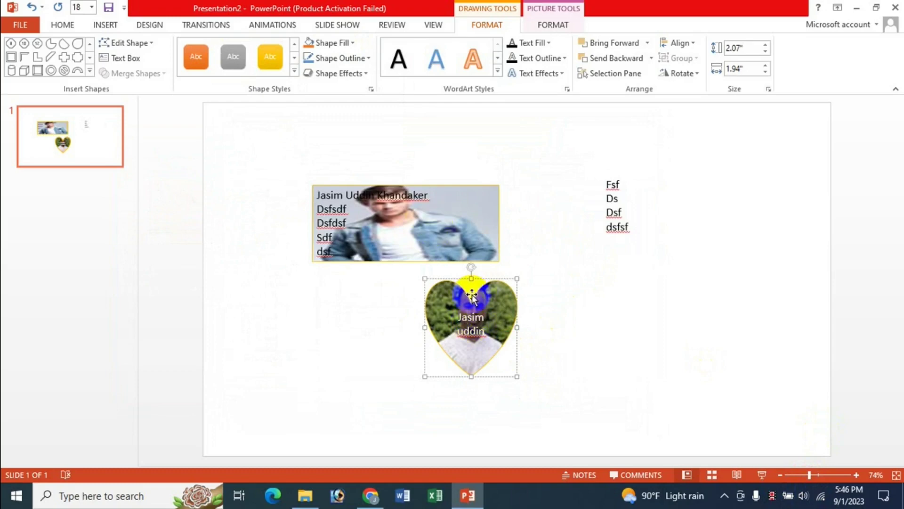
pyautogui.click(353, 43)
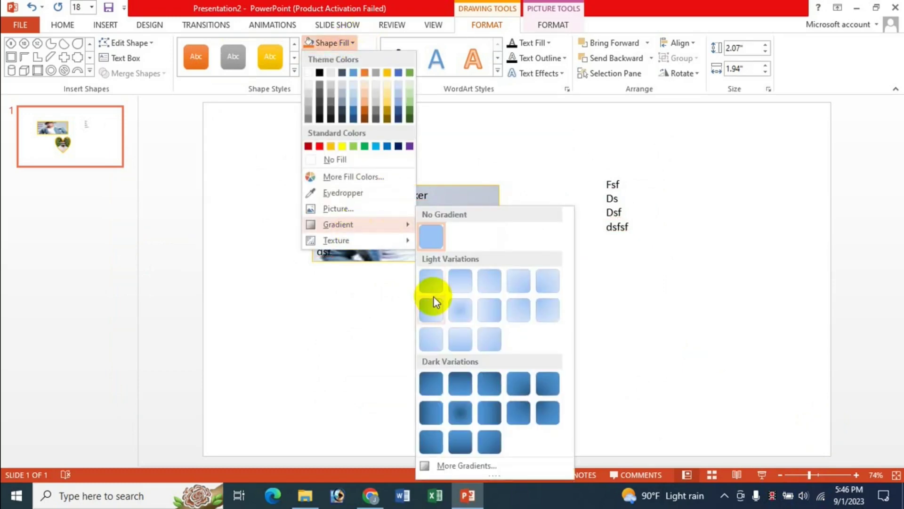
pyautogui.moveTo(336, 240)
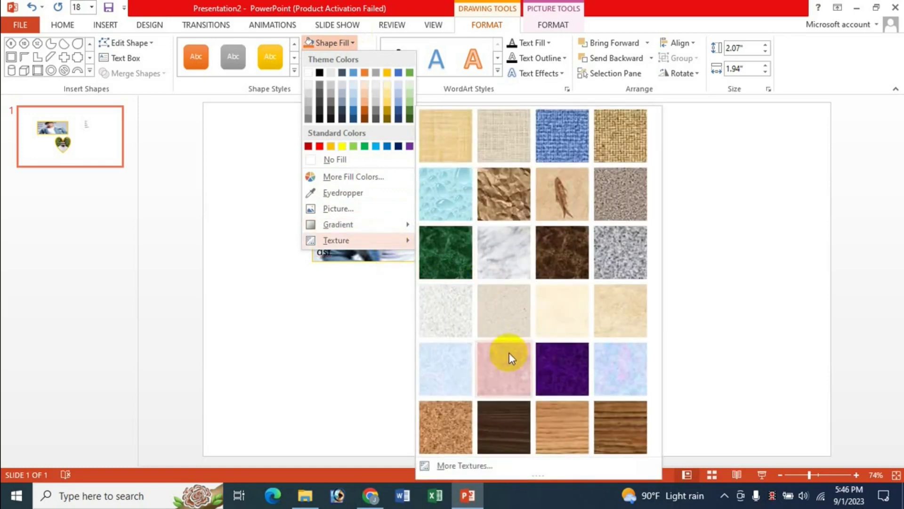
# Step: Give the heart a pink tissue-paper texture and the text box a purple texture
pyautogui.click(509, 357)
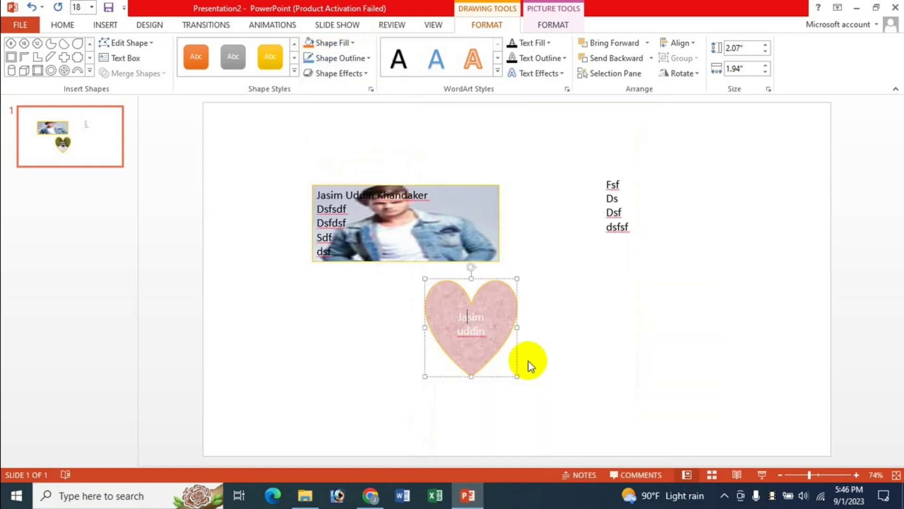
pyautogui.click(471, 193)
pyautogui.click(352, 42)
pyautogui.moveTo(336, 240)
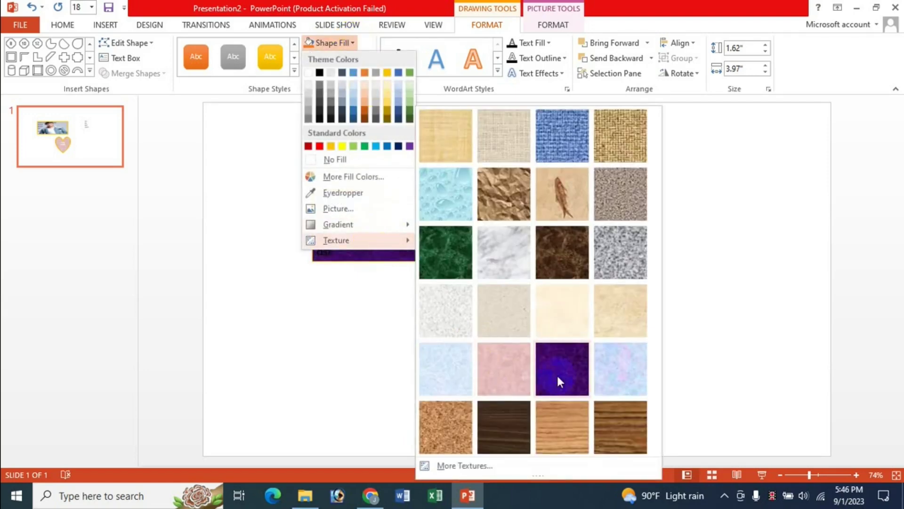
pyautogui.click(557, 374)
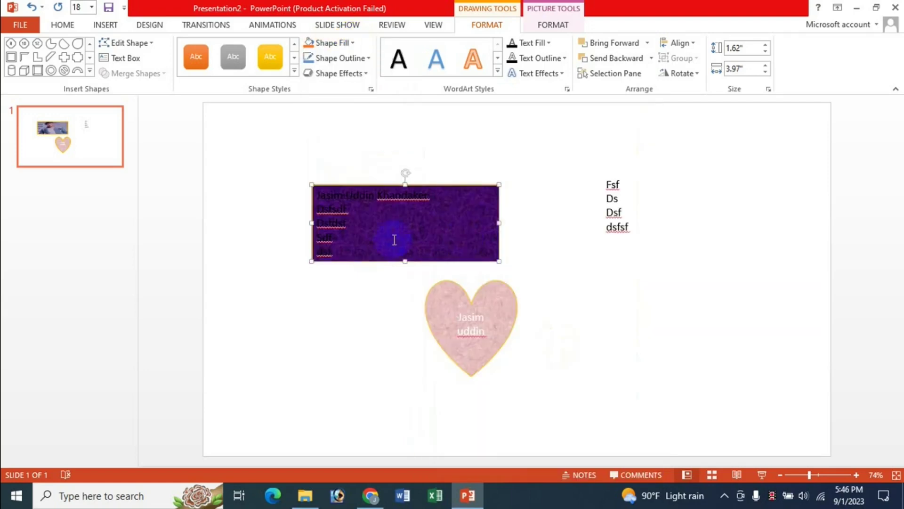
pyautogui.click(350, 42)
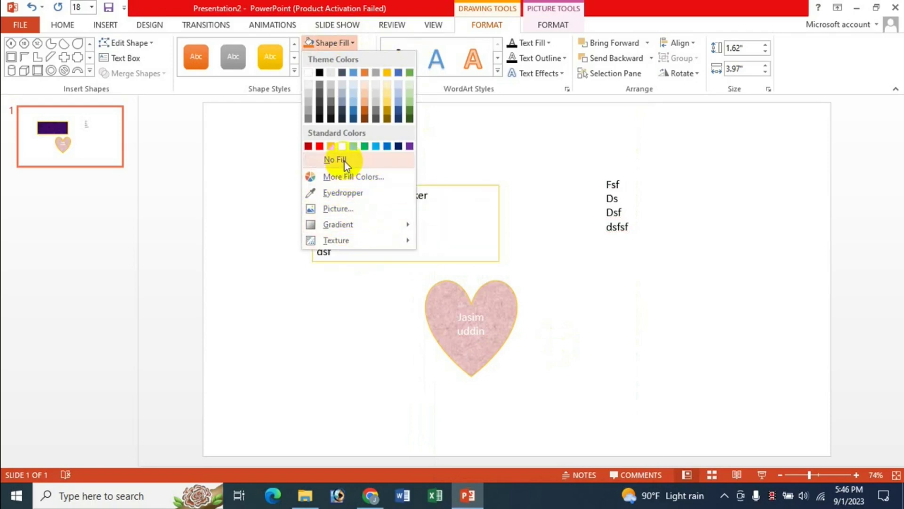
# Step: Try a sampled white and a custom light fill on the text box, then set it to No Fill
pyautogui.click(356, 197)
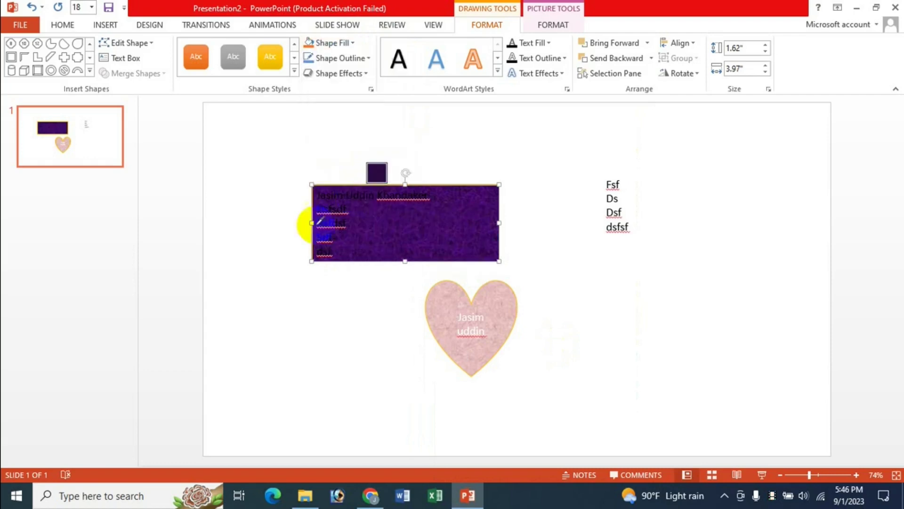
pyautogui.click(167, 209)
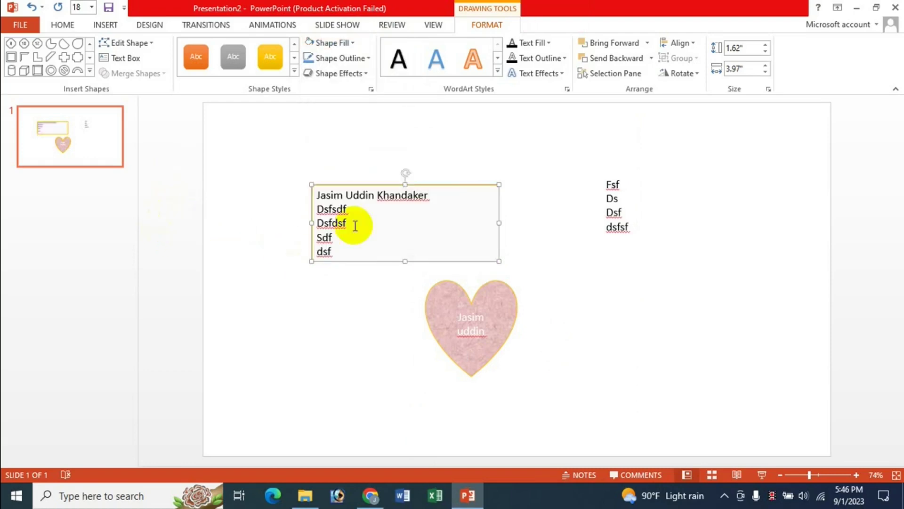
pyautogui.click(356, 43)
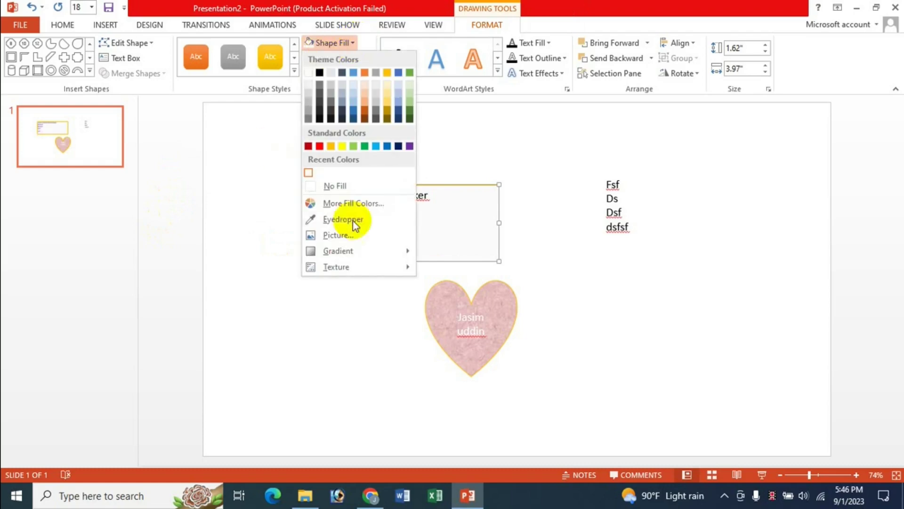
pyautogui.click(363, 203)
pyautogui.click(400, 191)
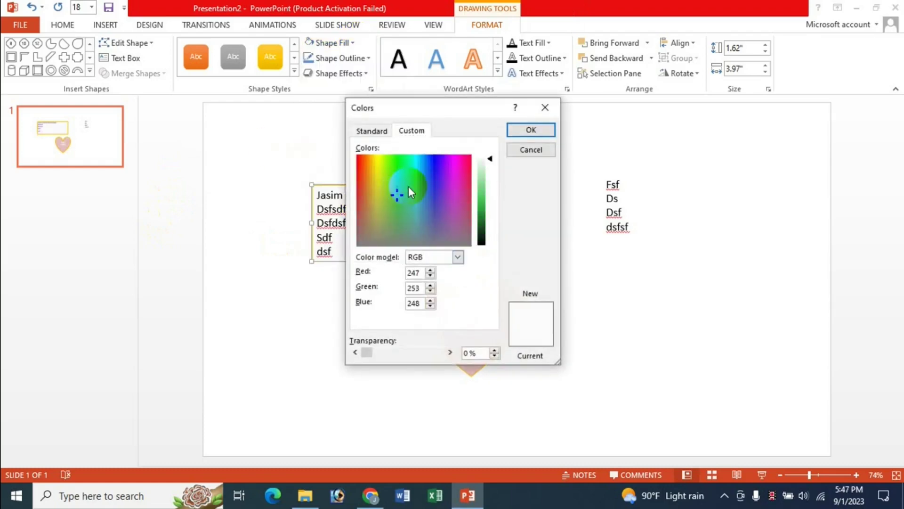
pyautogui.click(523, 132)
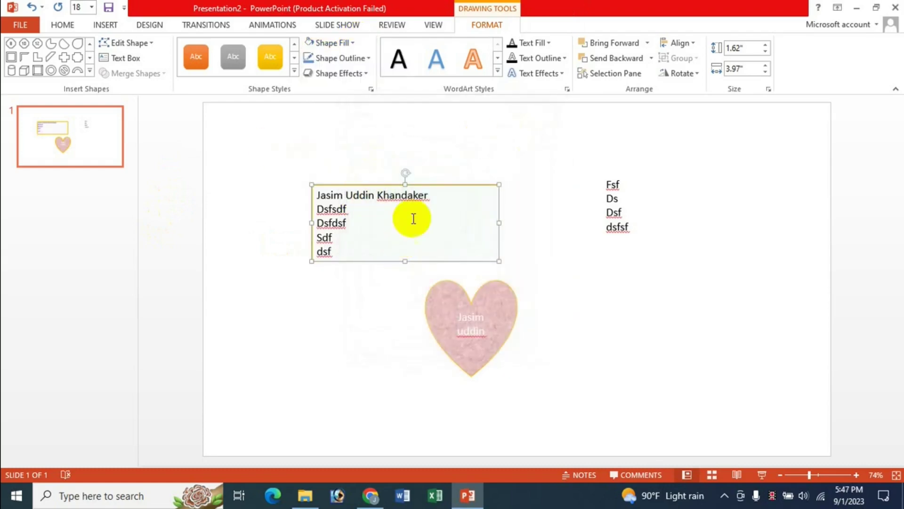
pyautogui.click(357, 43)
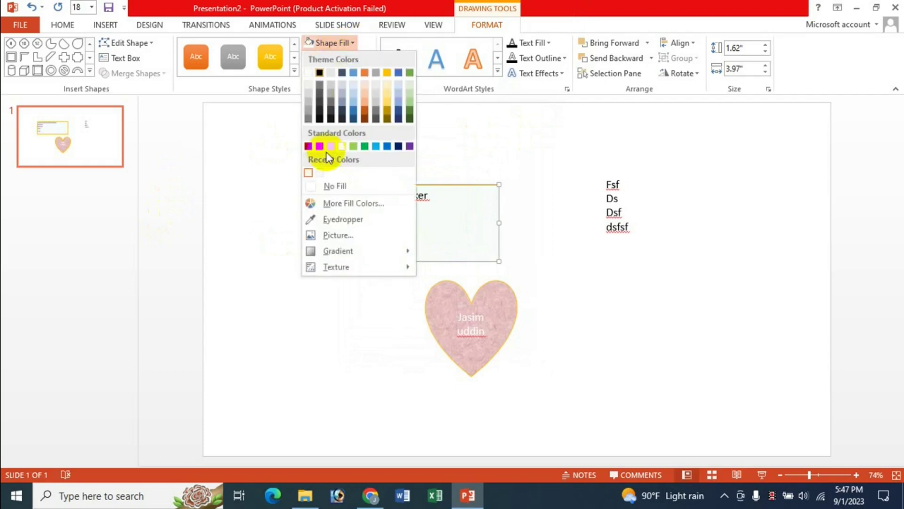
pyautogui.click(329, 186)
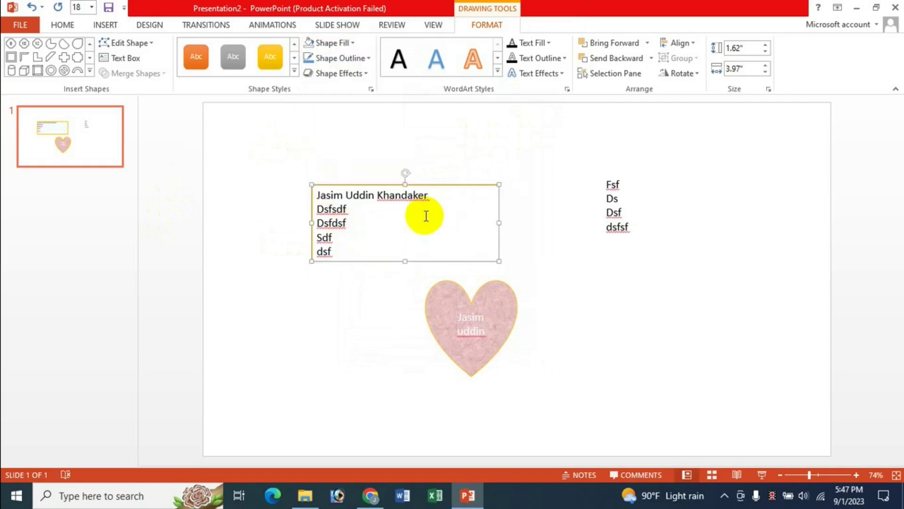
# Step: Set the heart's fill to No Fill so only its outline remains
pyautogui.click(471, 321)
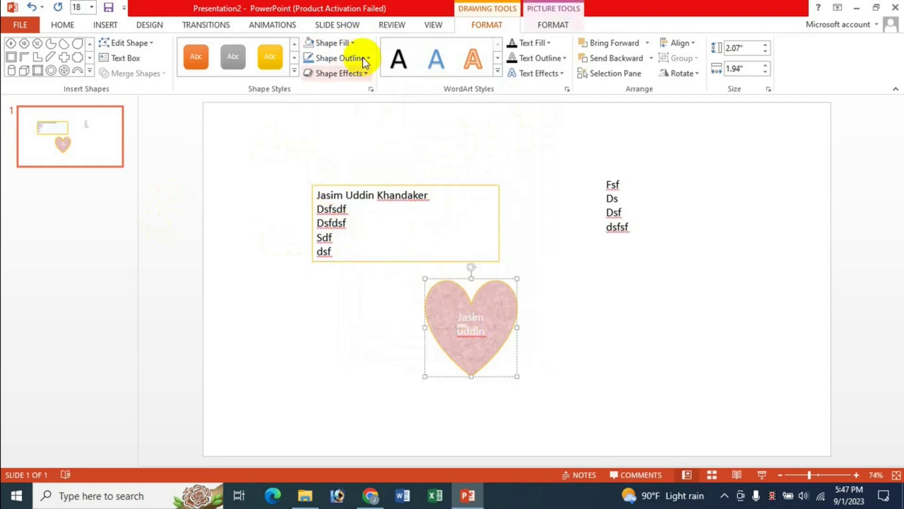
pyautogui.click(354, 44)
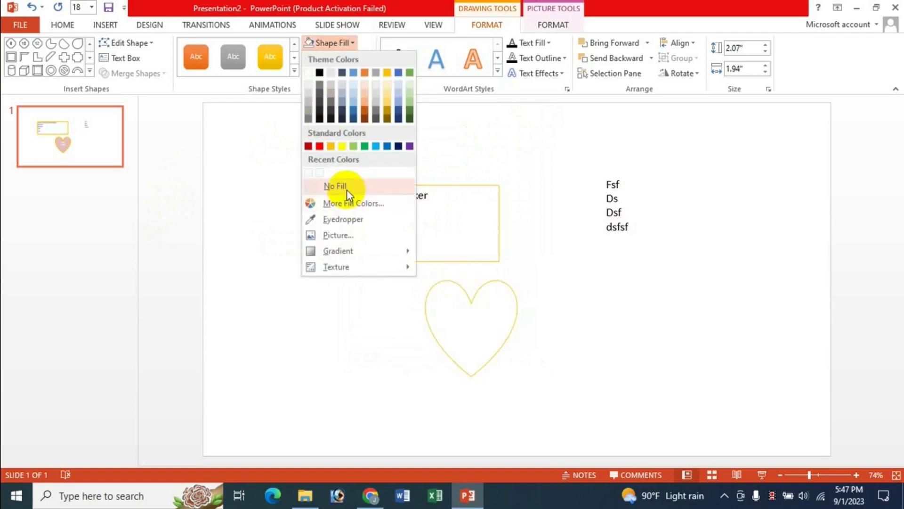
pyautogui.click(347, 190)
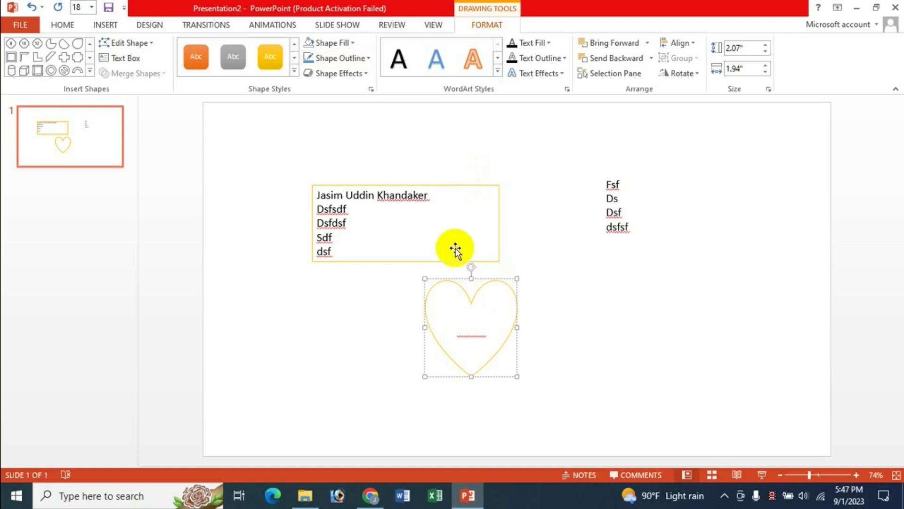
pyautogui.click(456, 185)
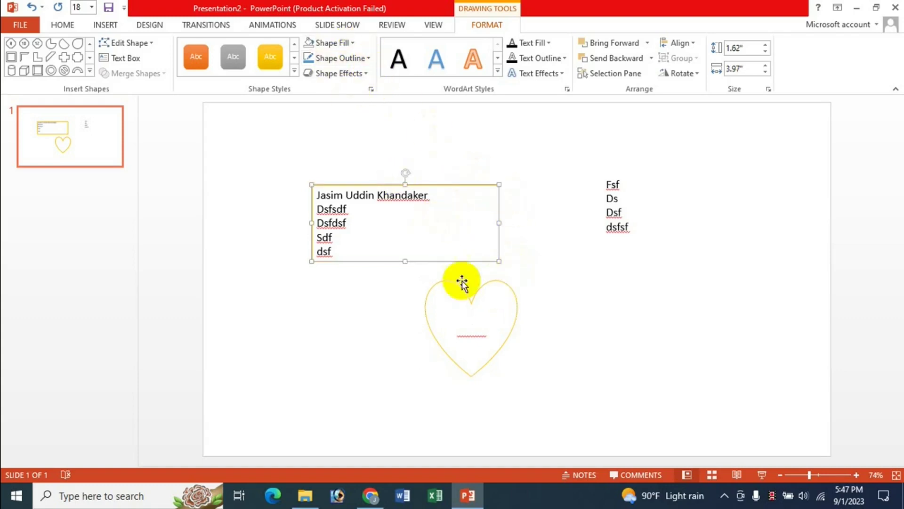
pyautogui.click(369, 58)
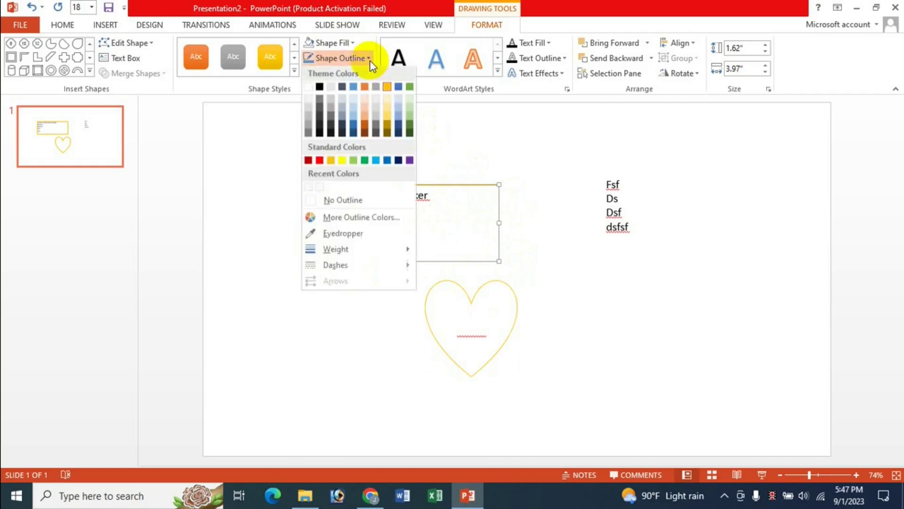
pyautogui.moveTo(336, 250)
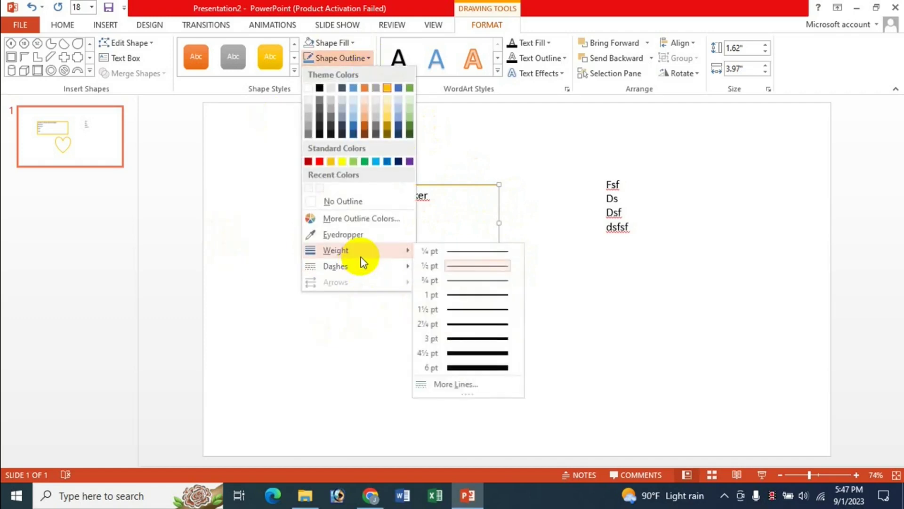
# Step: Give the text box a 4½ pt red dashed outline
pyautogui.click(480, 354)
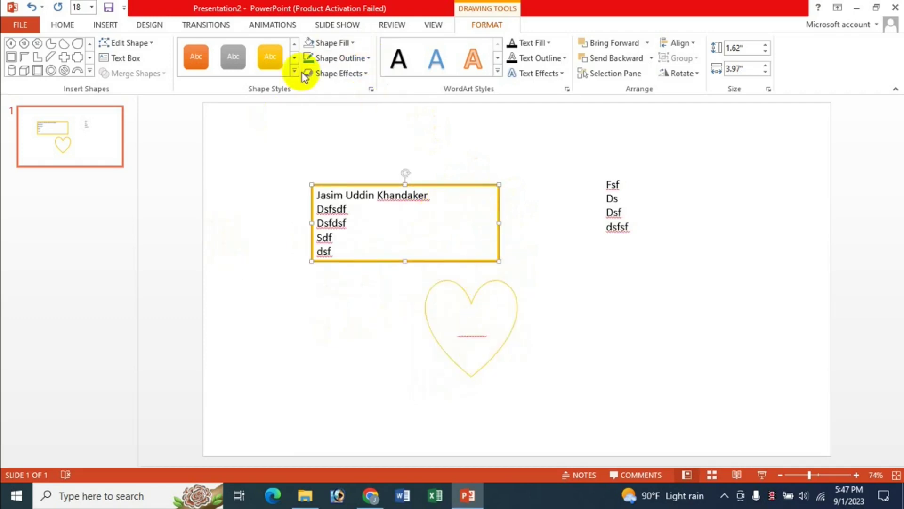
pyautogui.click(369, 59)
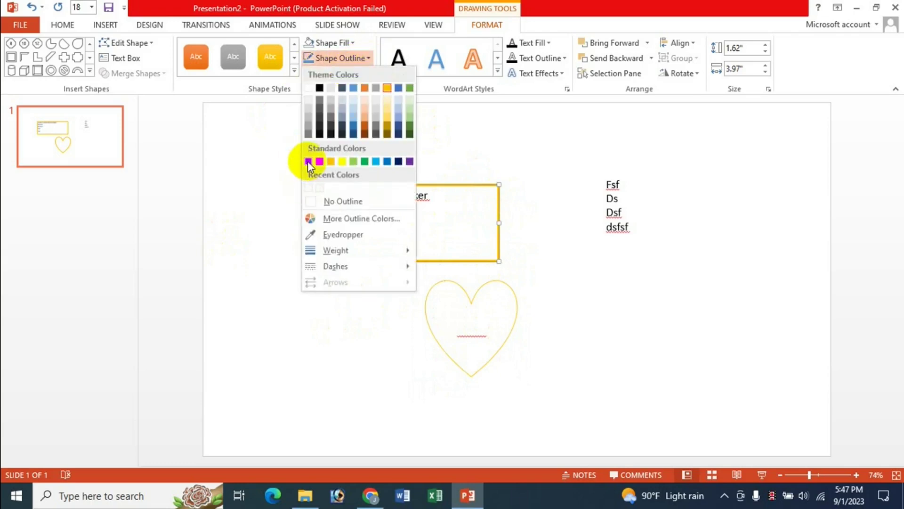
pyautogui.click(307, 161)
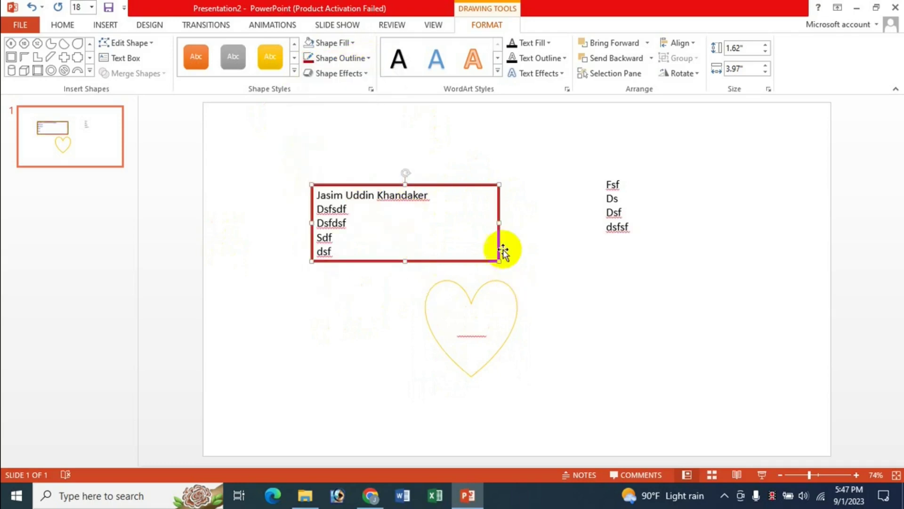
pyautogui.click(369, 58)
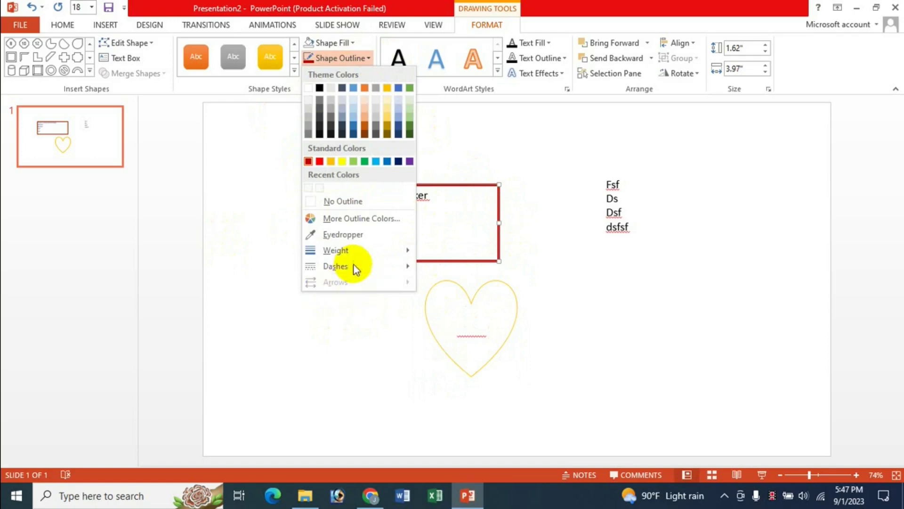
pyautogui.click(427, 280)
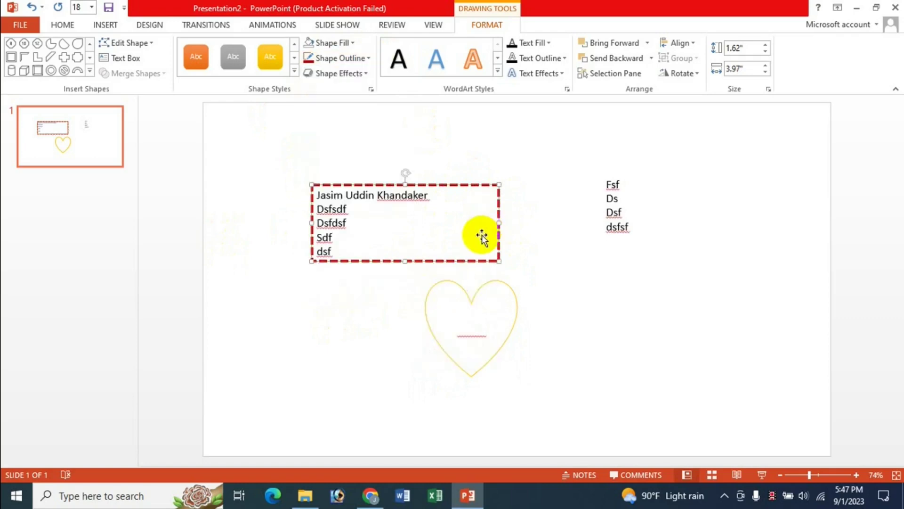
pyautogui.click(482, 304)
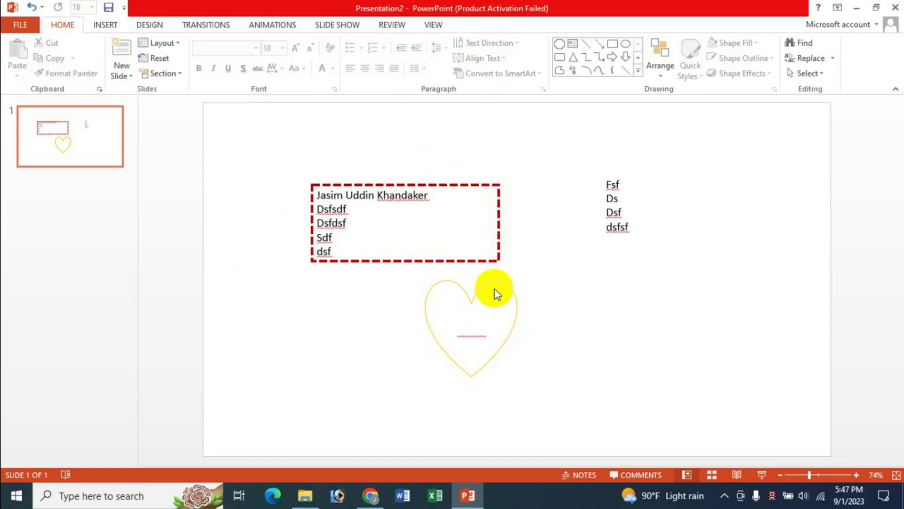
pyautogui.click(477, 245)
pyautogui.click(495, 306)
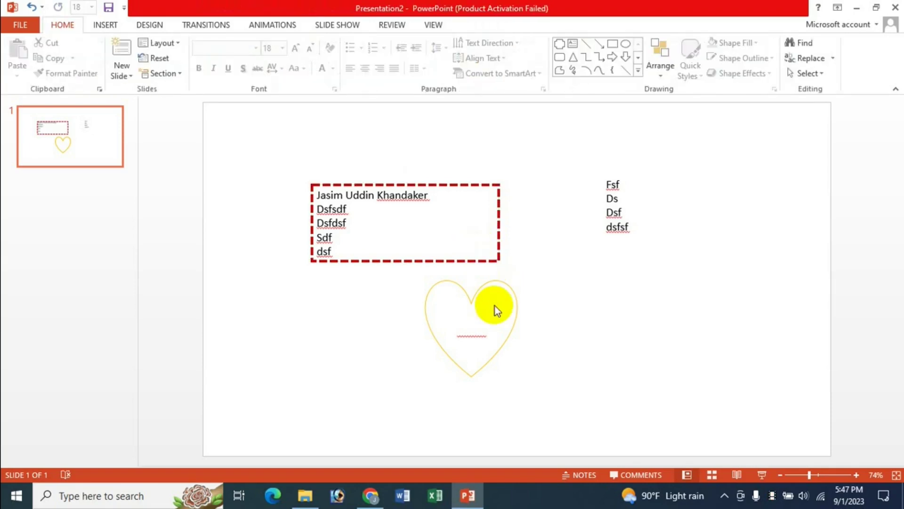
# Step: Give the heart a thicker outline in the red standard colour
pyautogui.click(476, 332)
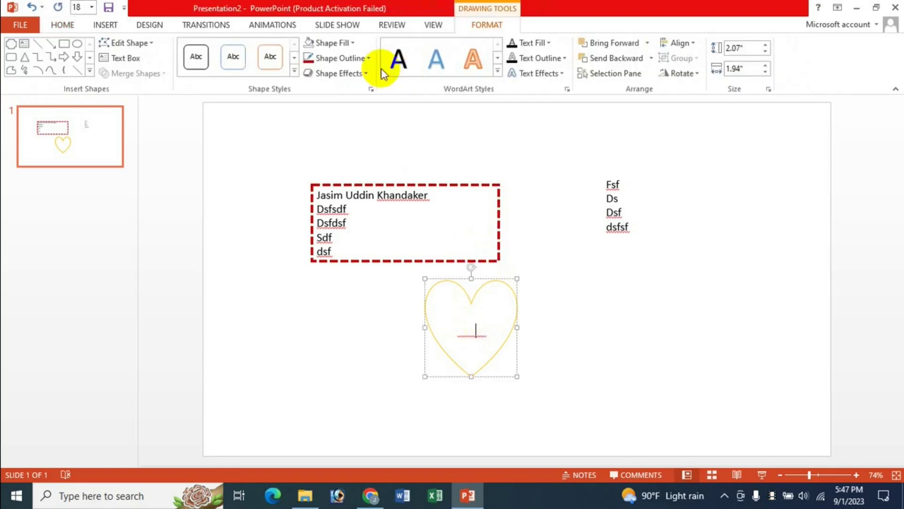
pyautogui.click(368, 57)
pyautogui.moveTo(335, 248)
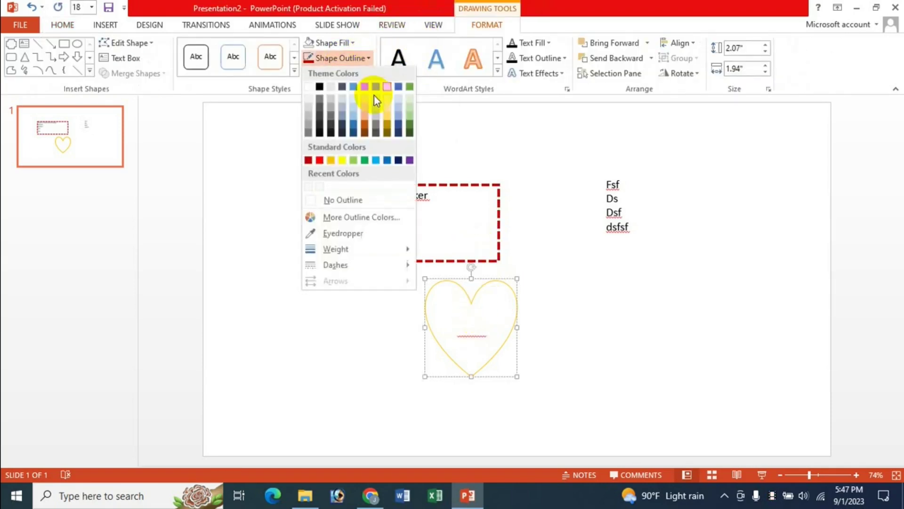
pyautogui.click(440, 338)
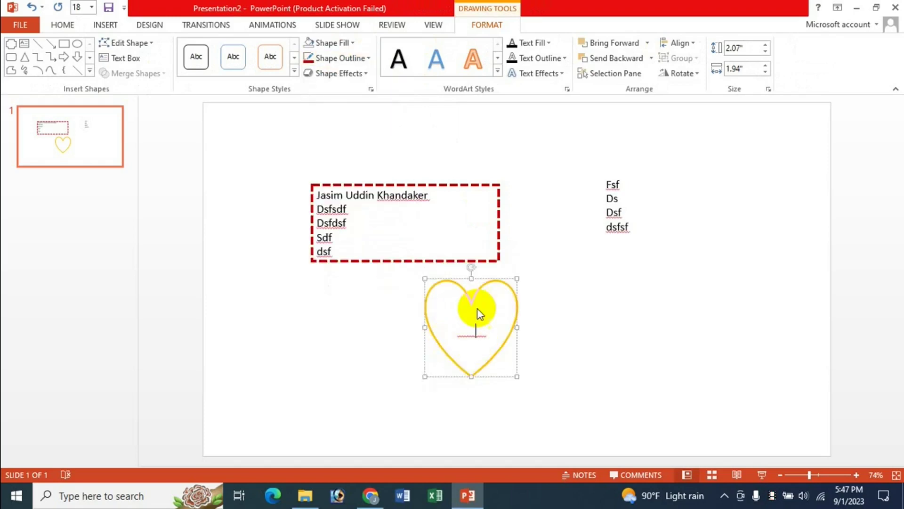
pyautogui.click(367, 58)
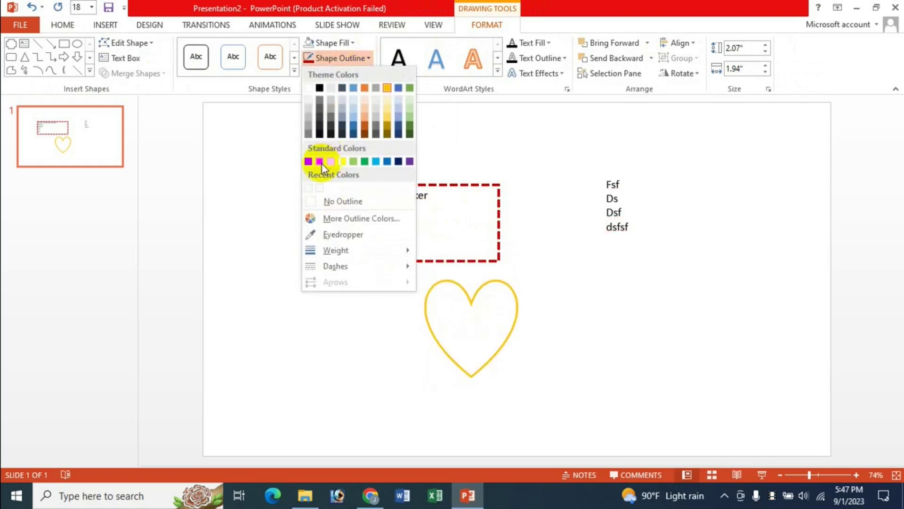
pyautogui.click(322, 160)
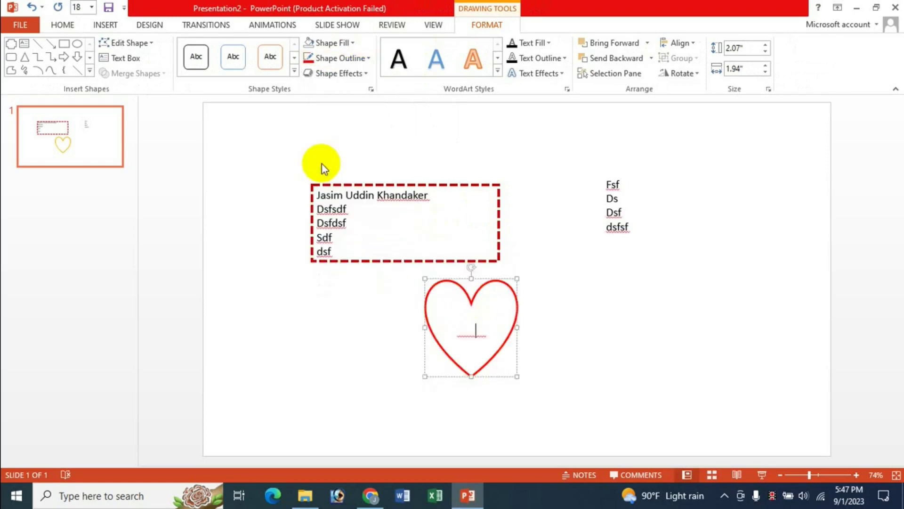
pyautogui.click(448, 185)
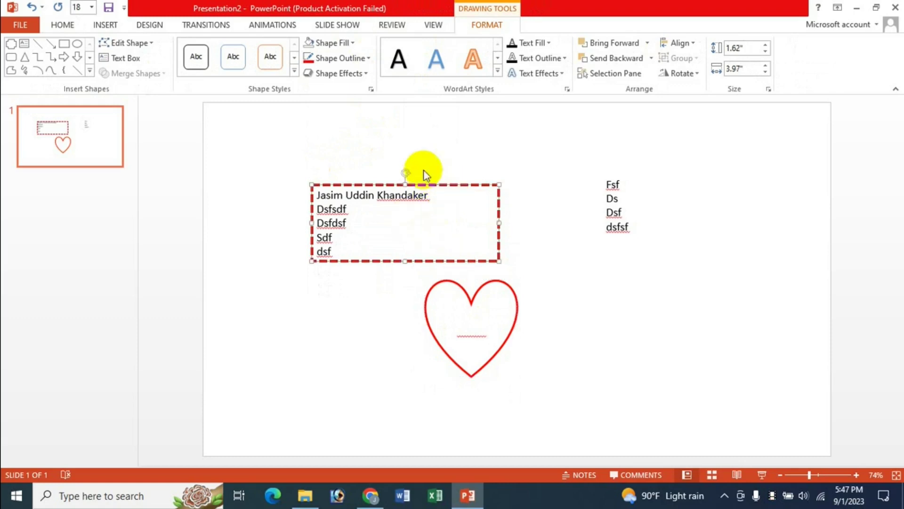
pyautogui.click(369, 58)
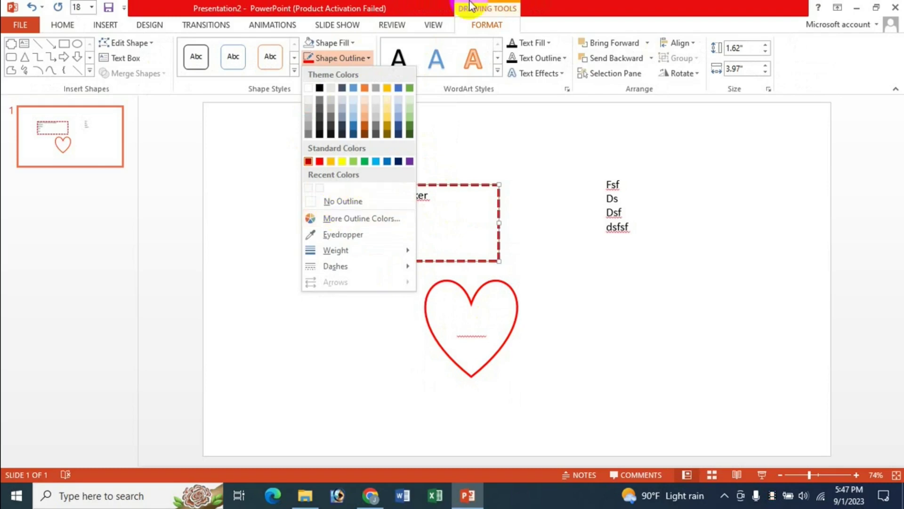
pyautogui.click(443, 7)
pyautogui.click(367, 74)
pyautogui.moveTo(346, 97)
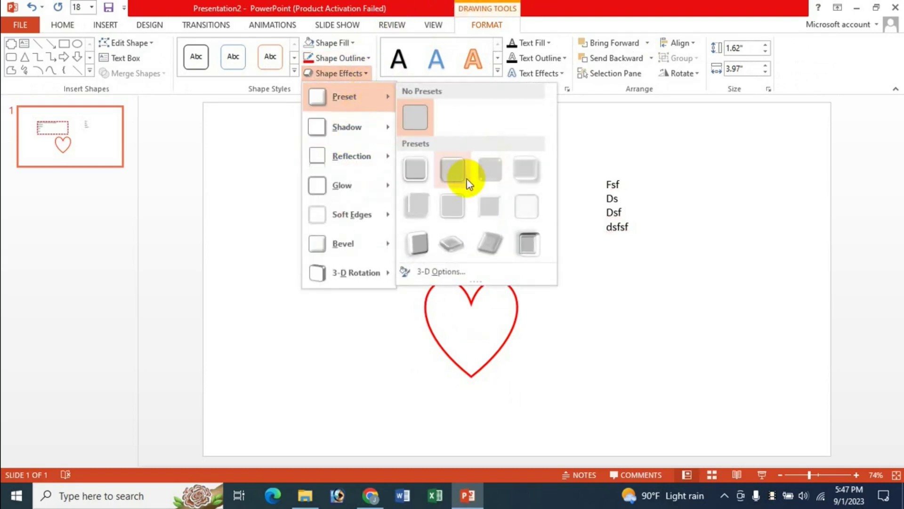
# Step: Move the dashed text box to the lower right beside the heart, applying no effect
pyautogui.click(412, 81)
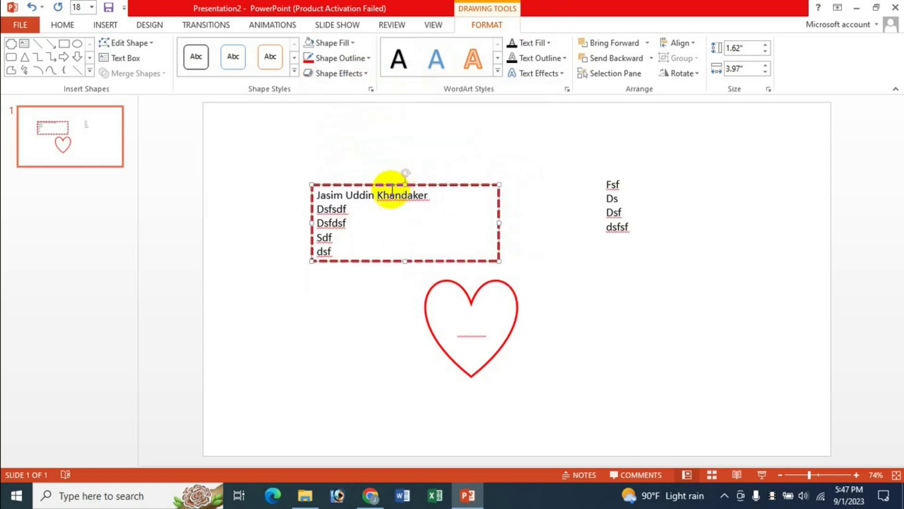
pyautogui.moveTo(384, 185); pyautogui.dragTo(653, 289)
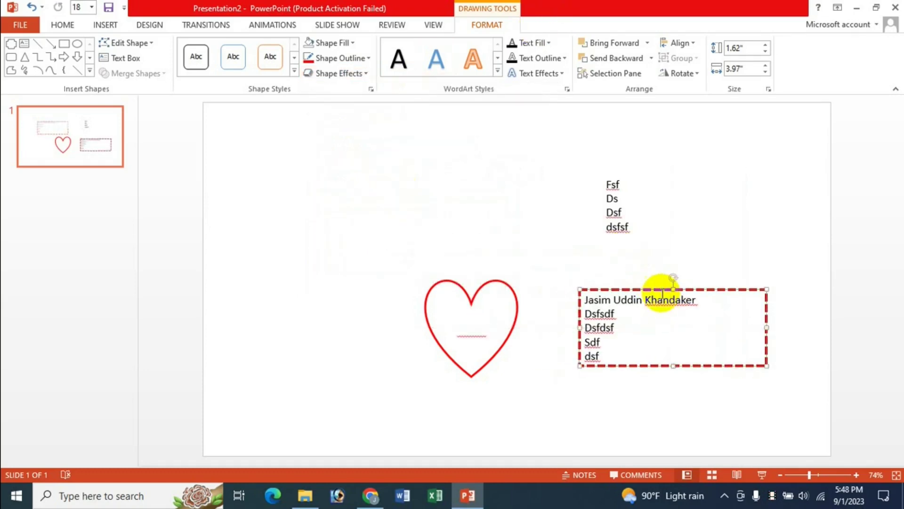
pyautogui.click(365, 74)
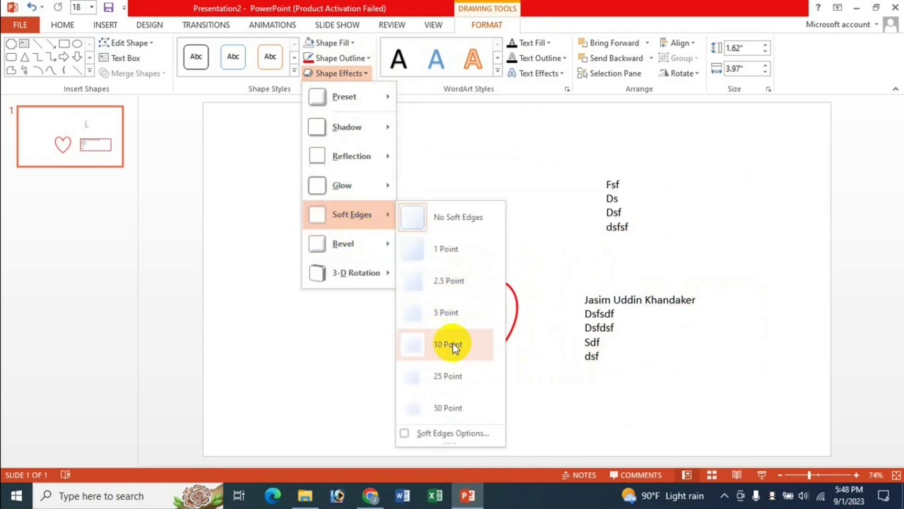
pyautogui.moveTo(349, 273)
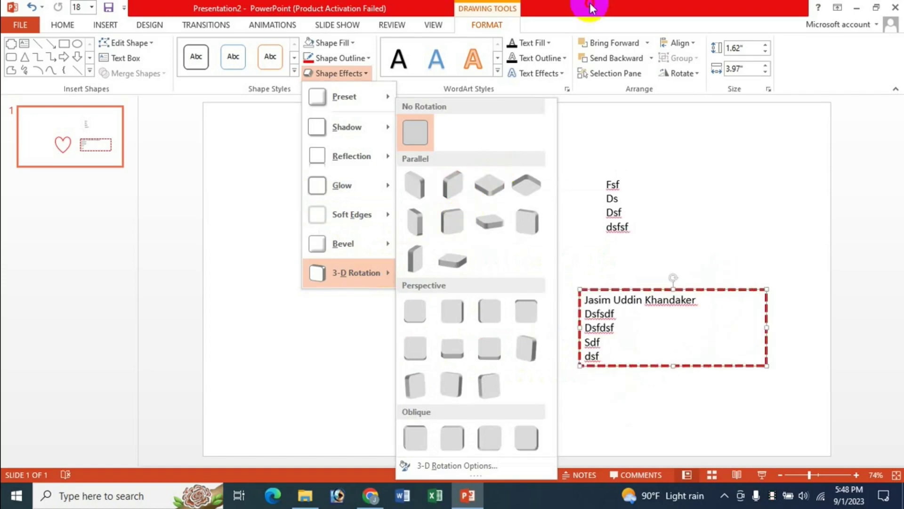
pyautogui.press('Escape')
# Step: Tilt the heart sideways with a Parallel 3-D Rotation preset
pyautogui.click(473, 296)
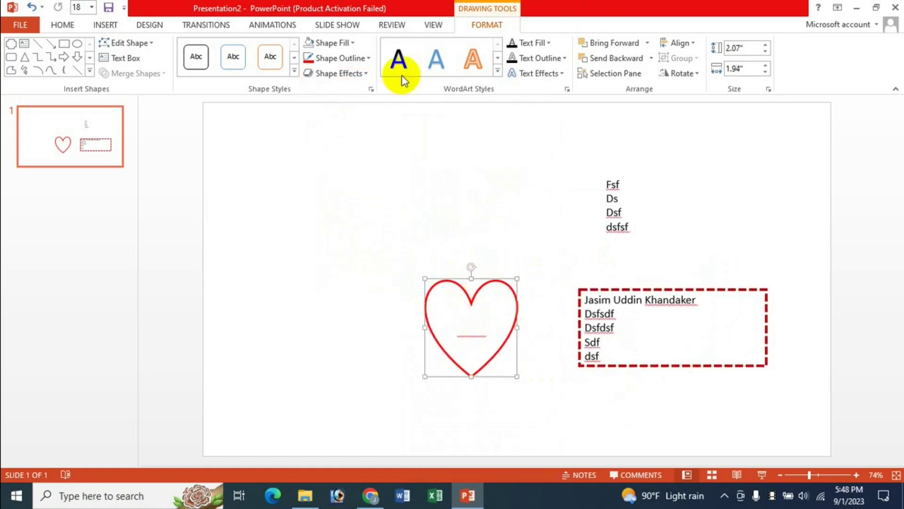
pyautogui.click(370, 75)
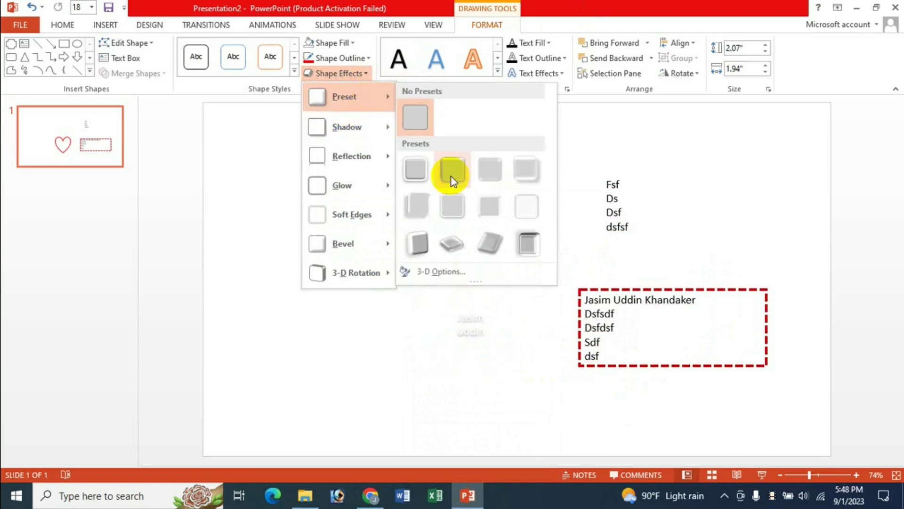
pyautogui.moveTo(347, 185)
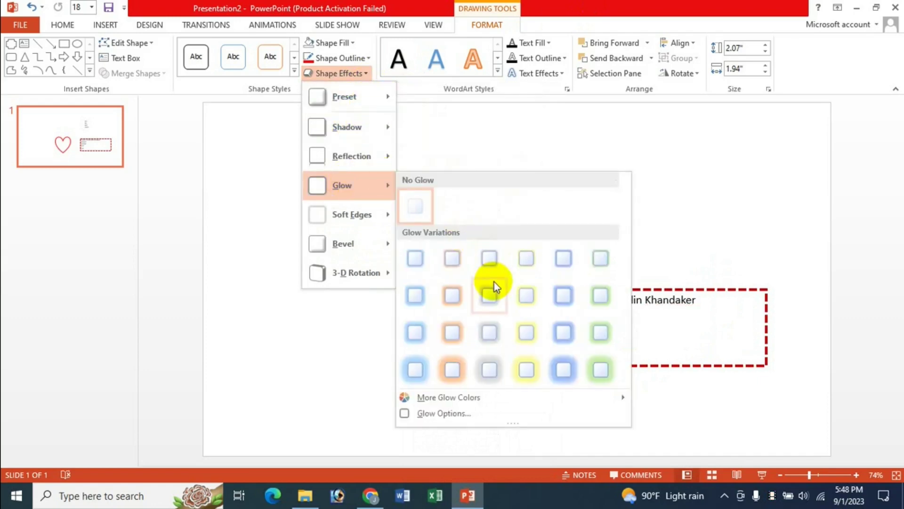
pyautogui.click(363, 72)
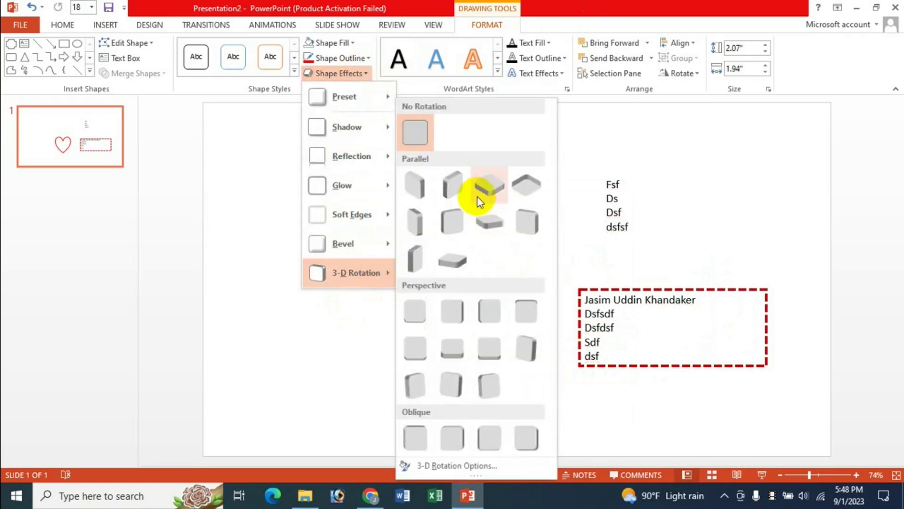
pyautogui.click(483, 196)
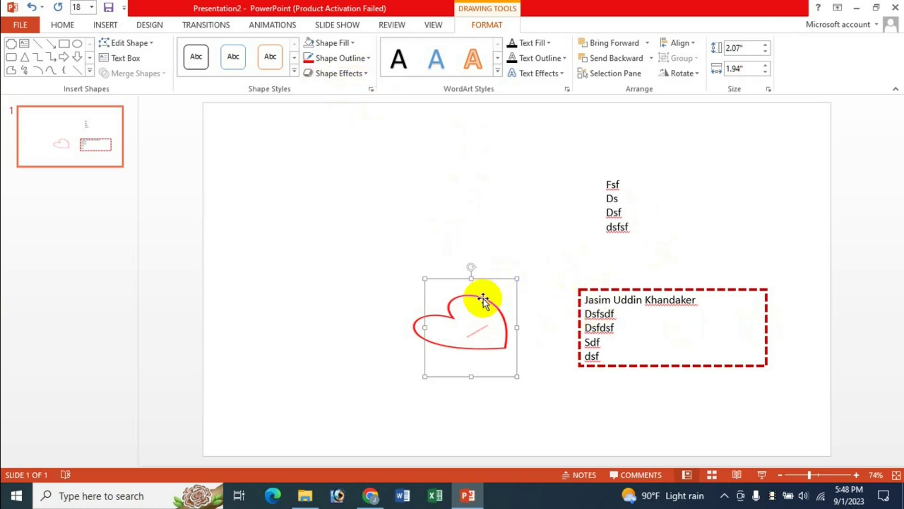
pyautogui.click(637, 288)
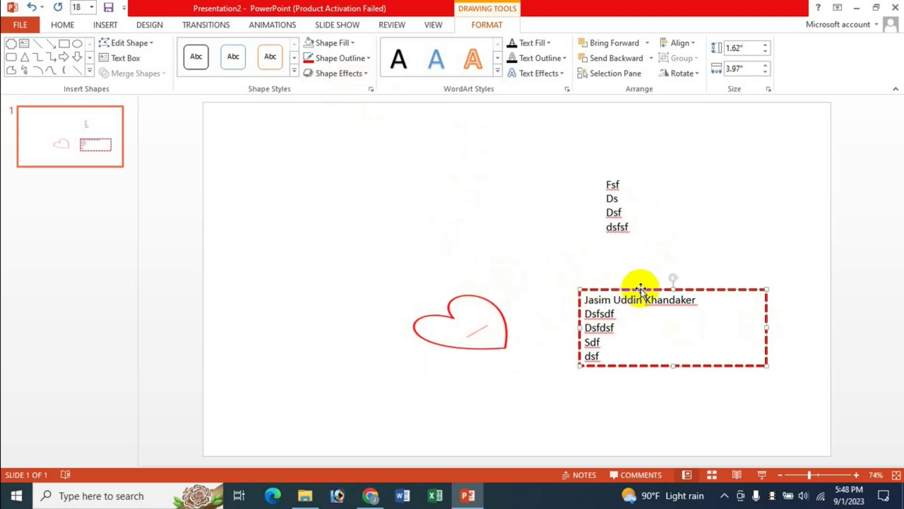
# Step: Apply the orange outlined WordArt style to the dashed text box's lines
pyautogui.click(497, 75)
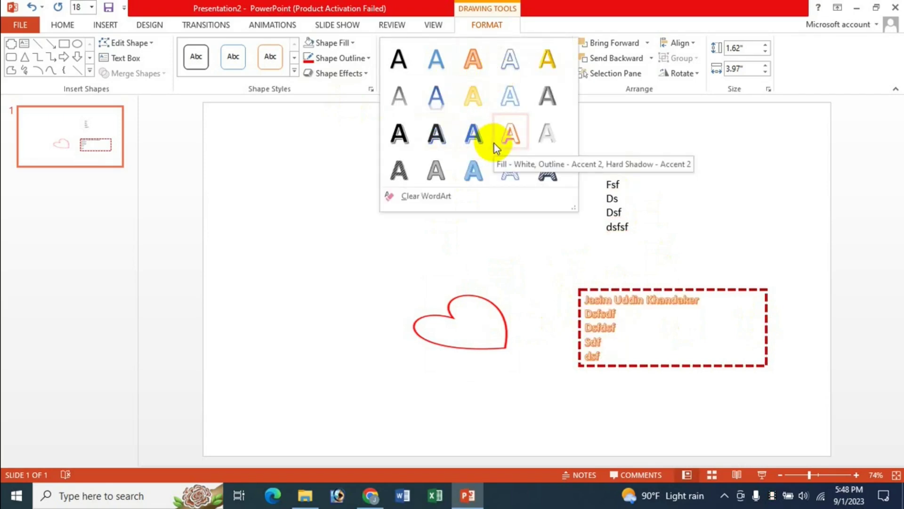
pyautogui.click(713, 296)
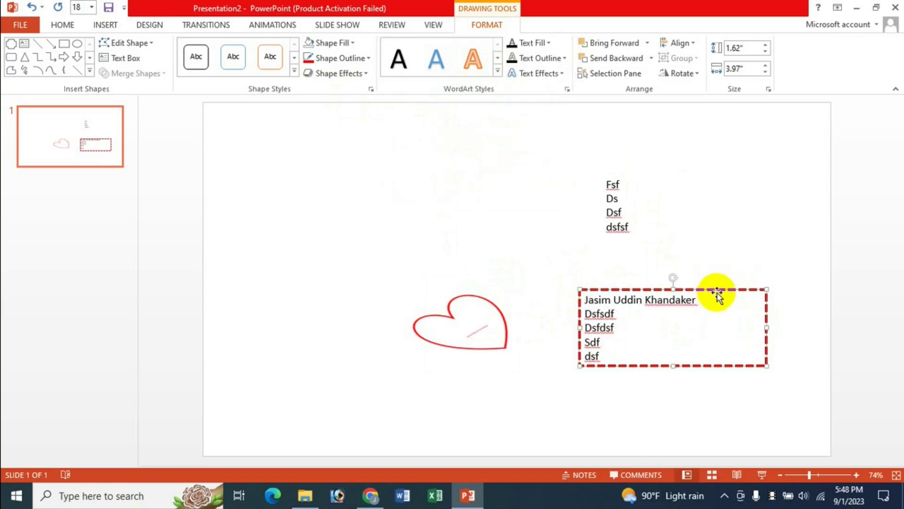
pyautogui.moveTo(587, 300); pyautogui.dragTo(613, 347)
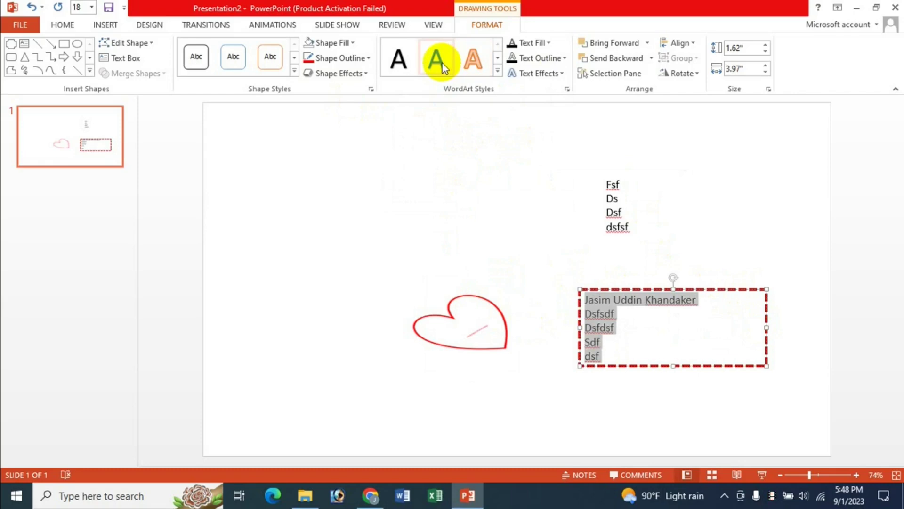
pyautogui.click(638, 314)
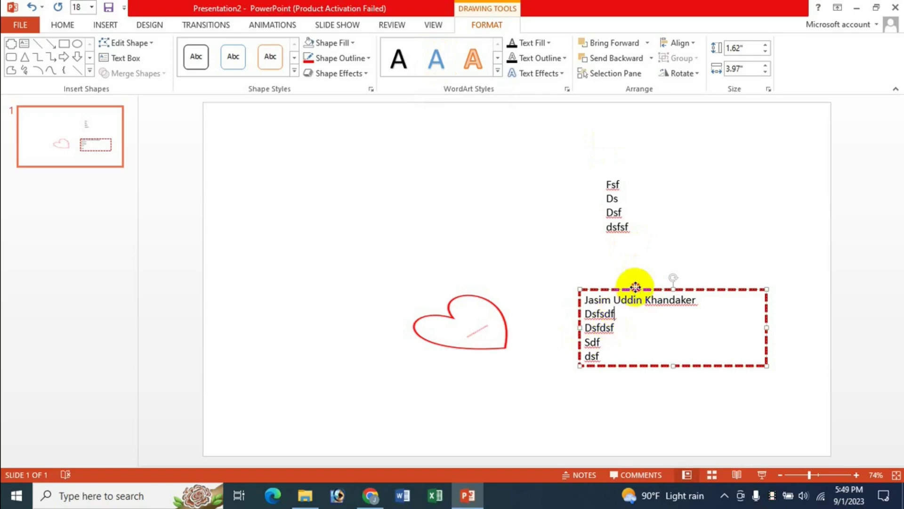
pyautogui.click(498, 71)
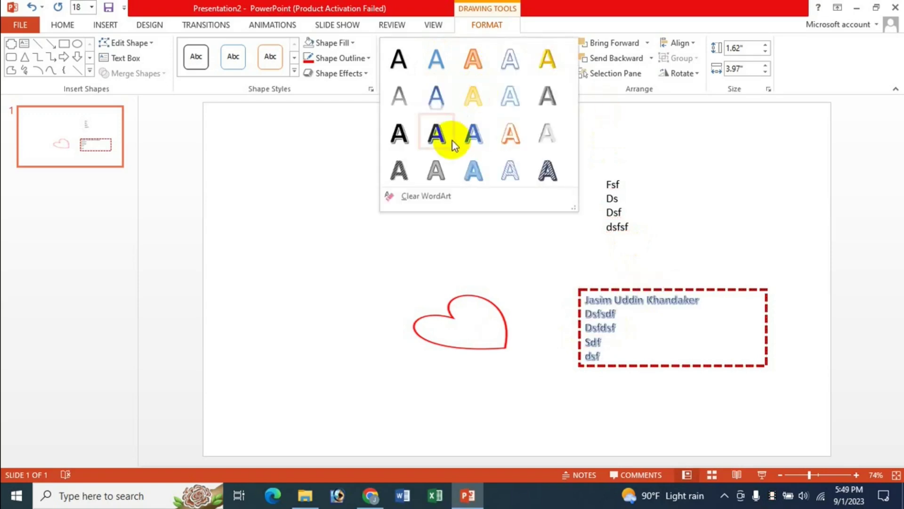
pyautogui.click(518, 142)
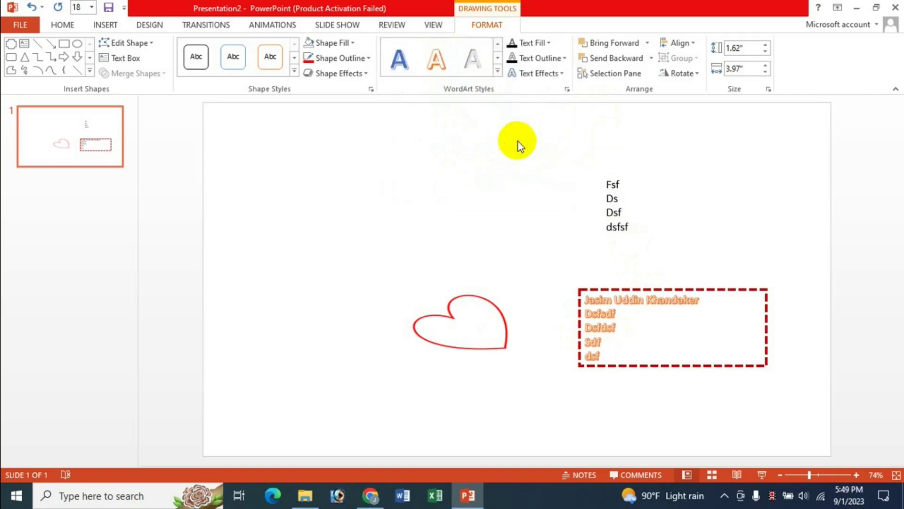
# Step: Use Text Fill > Picture > From a file to fill the letters with the baby picture
pyautogui.click(548, 43)
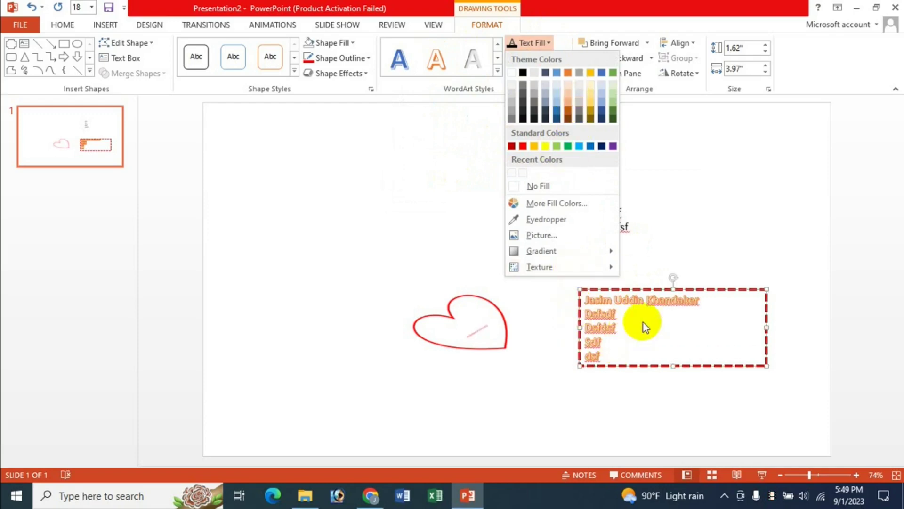
pyautogui.click(553, 235)
pyautogui.click(248, 198)
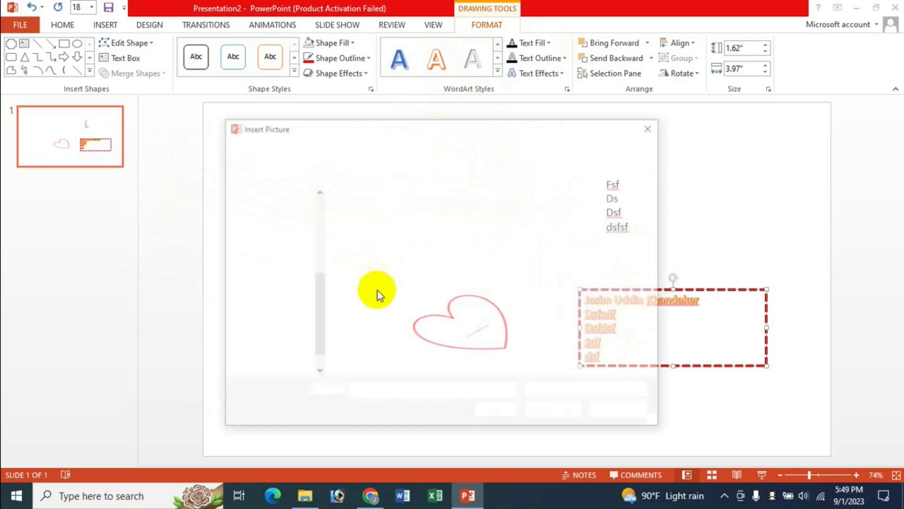
pyautogui.doubleClick(454, 311)
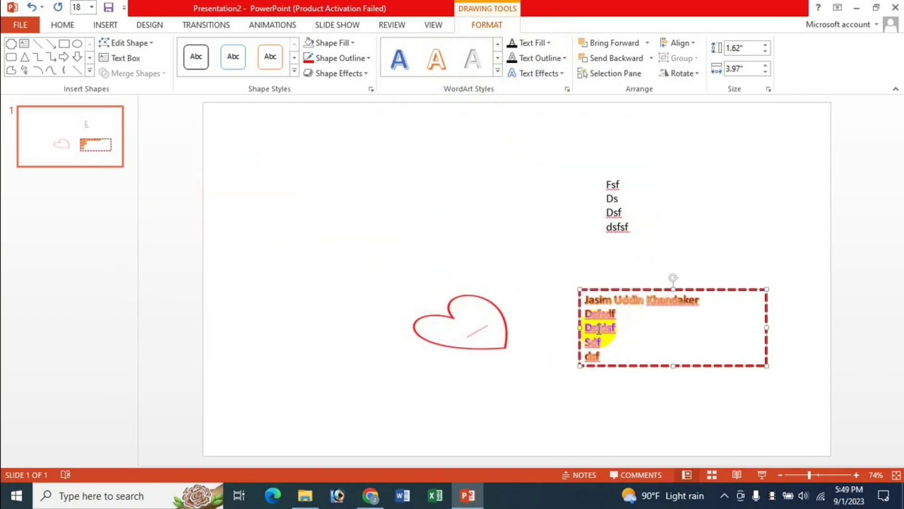
pyautogui.click(534, 42)
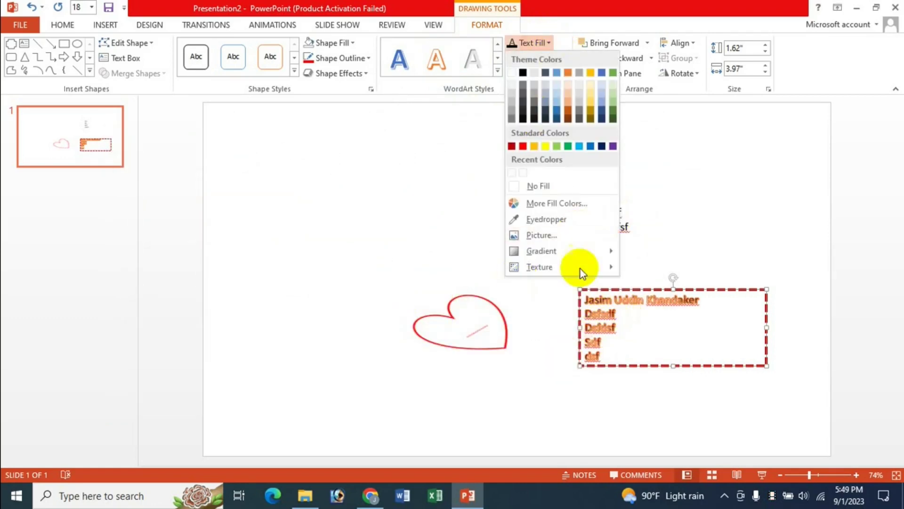
pyautogui.moveTo(539, 266)
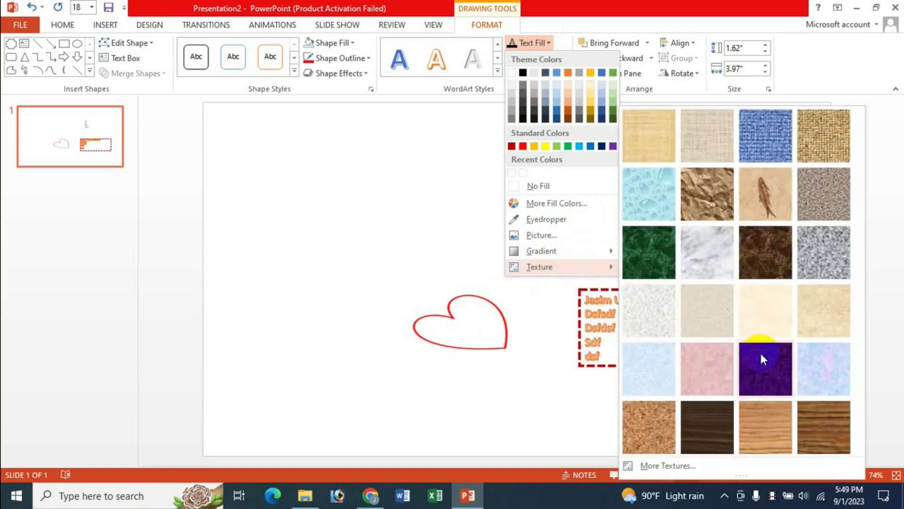
pyautogui.moveTo(541, 251)
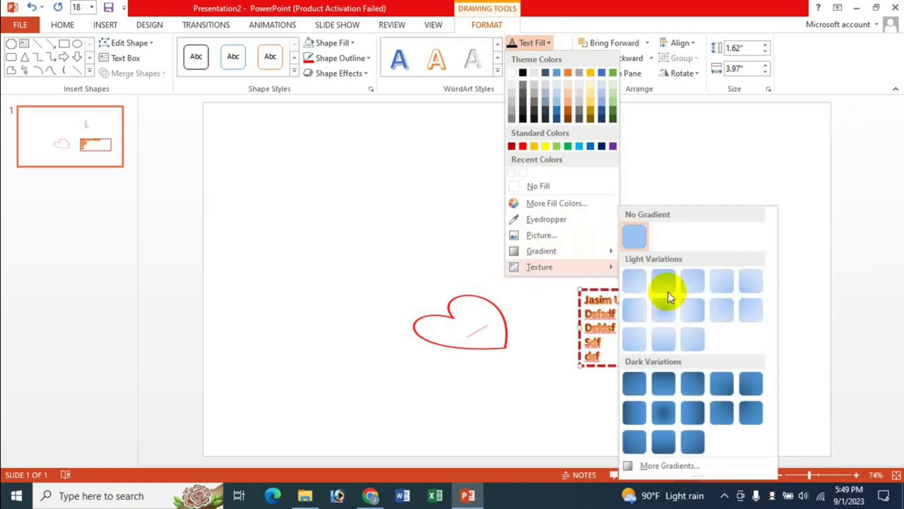
pyautogui.click(592, 23)
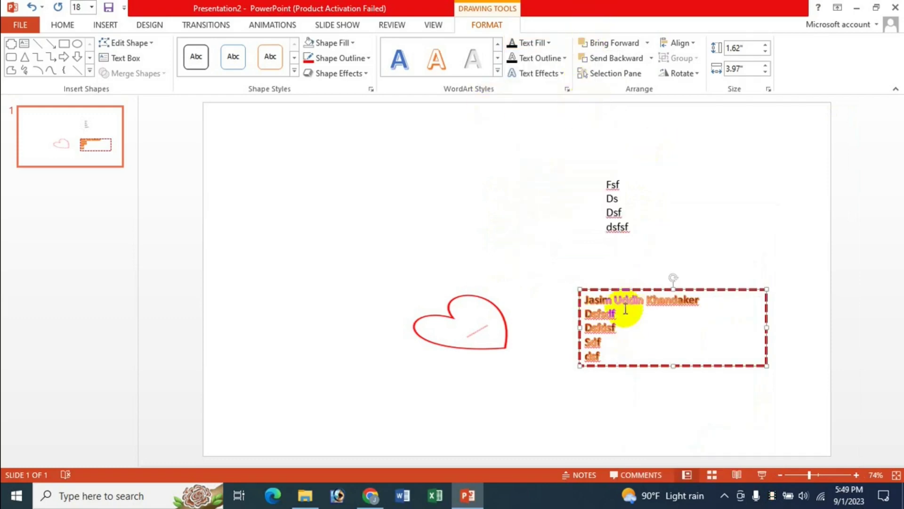
# Step: Give the lettering a paler outline colour with the eyedropper and show the Shadow options
pyautogui.click(561, 59)
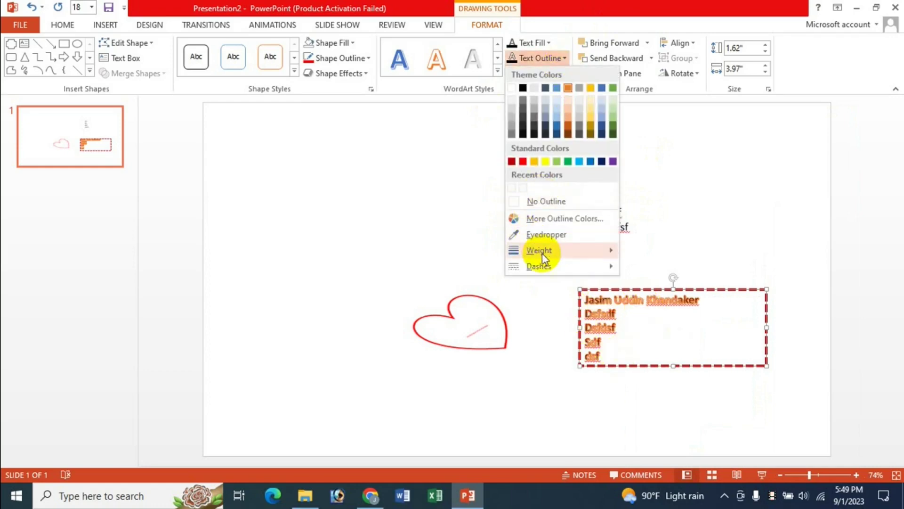
pyautogui.moveTo(558, 250)
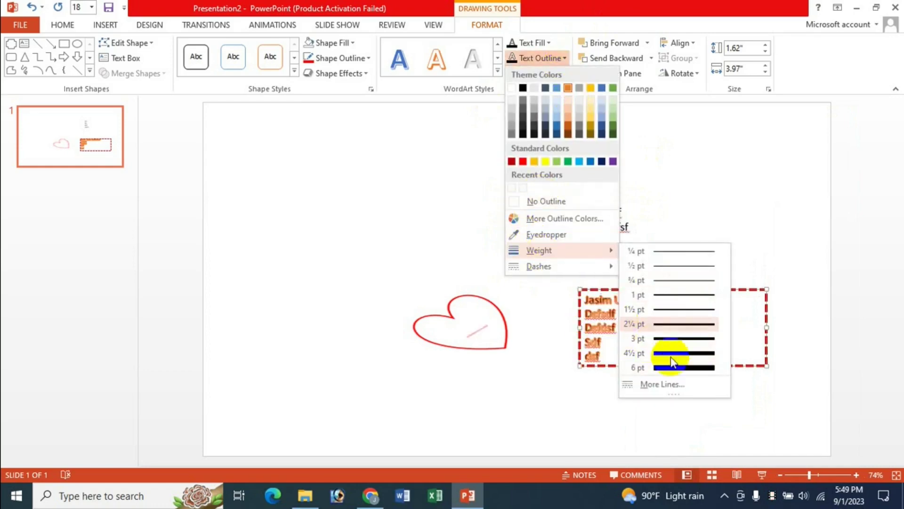
pyautogui.click(562, 235)
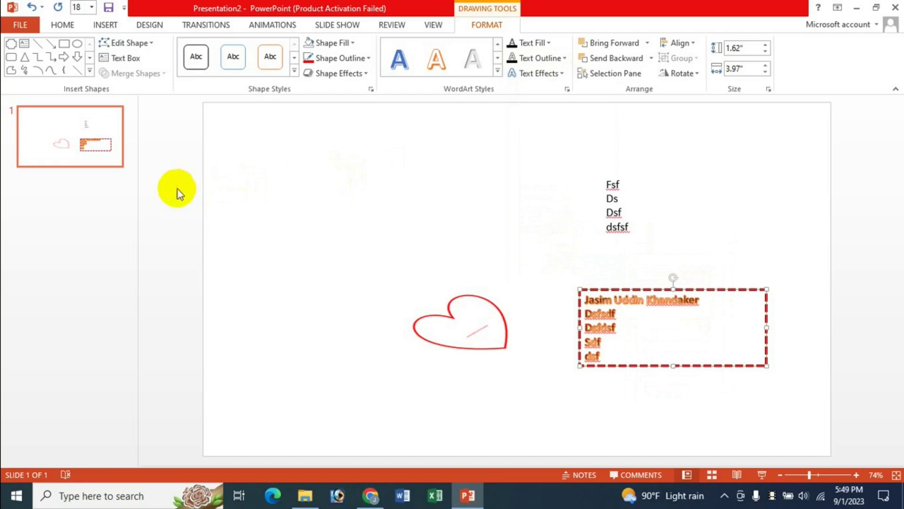
pyautogui.click(567, 58)
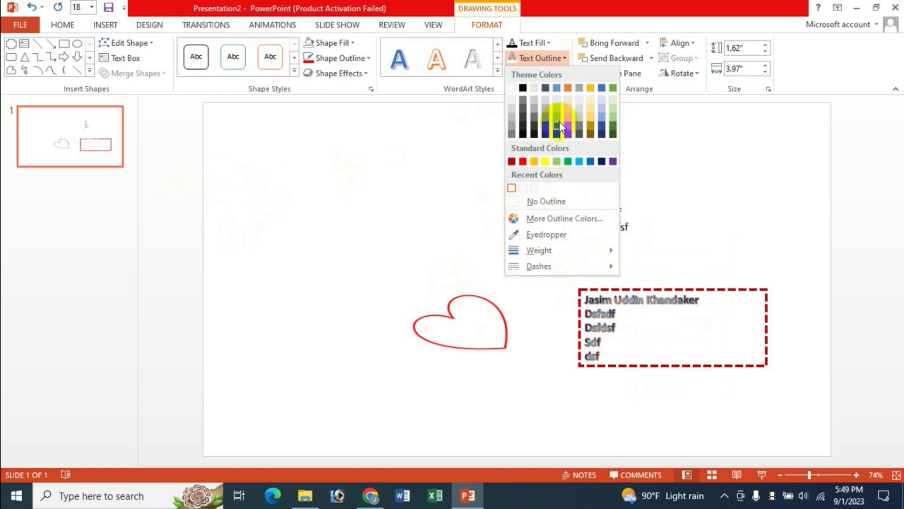
pyautogui.click(595, 10)
pyautogui.click(564, 73)
pyautogui.moveTo(550, 96)
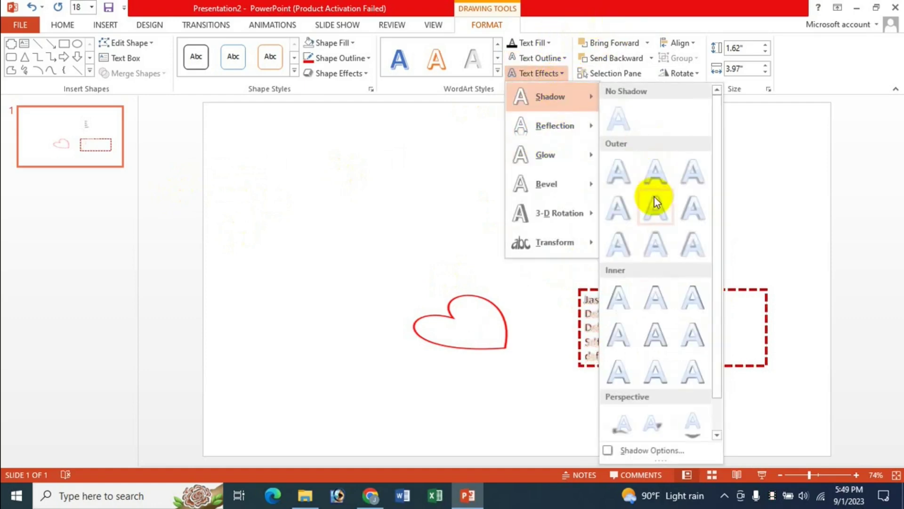
# Step: Drag the dashed WordArt text box to the upper left, leaving Transform unapplied
pyautogui.click(756, 299)
pyautogui.moveTo(743, 292); pyautogui.dragTo(375, 210)
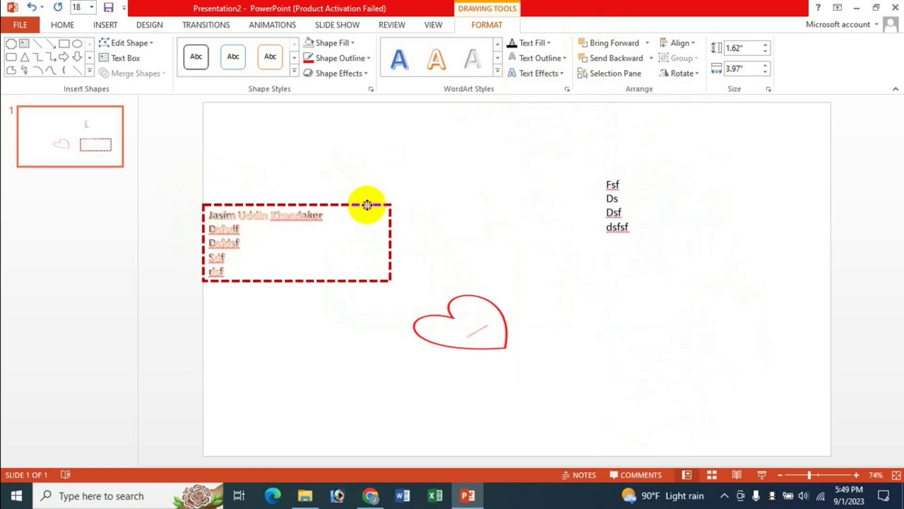
pyautogui.click(561, 74)
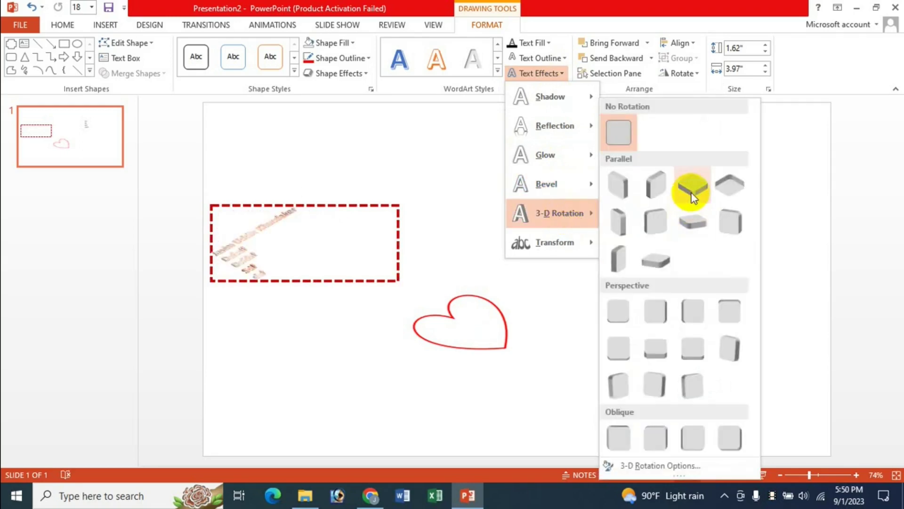
pyautogui.moveTo(554, 242)
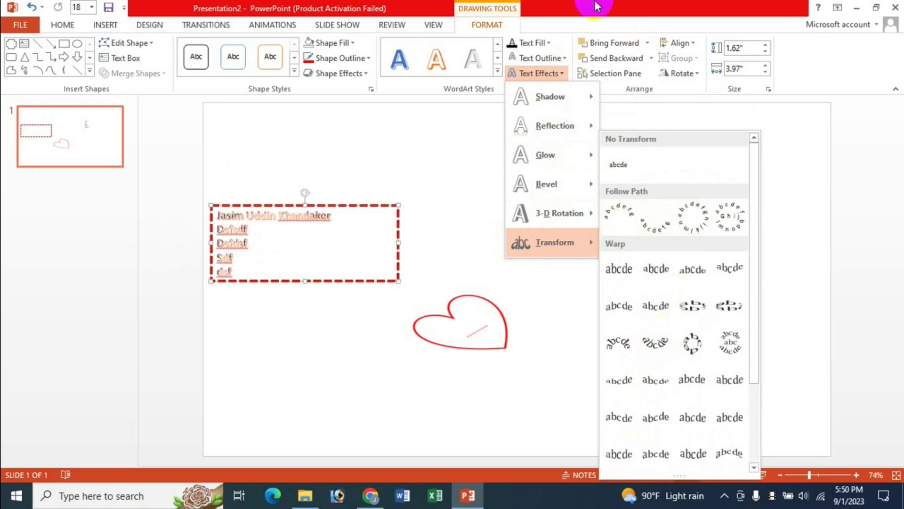
pyautogui.click(485, 25)
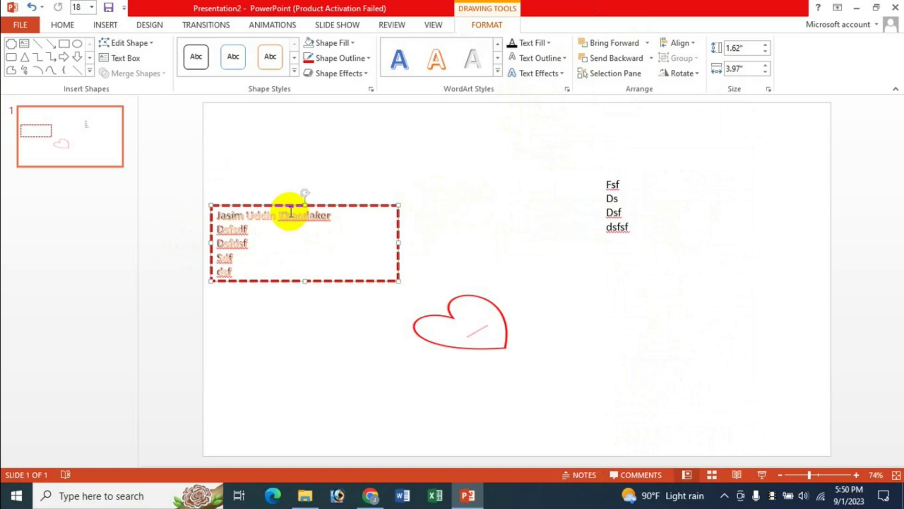
pyautogui.click(462, 311)
# Step: Recolour the heart's text from Text Fill and nudge the dashed text box up and right
pyautogui.click(456, 322)
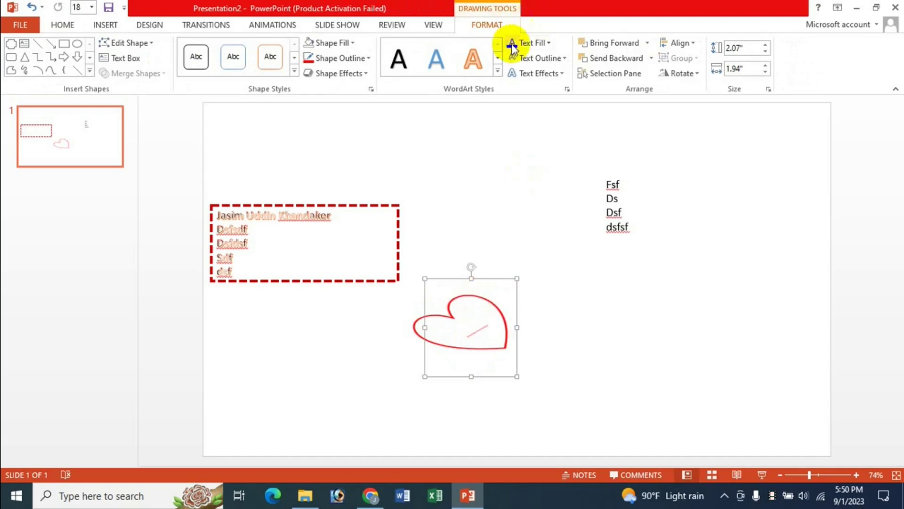
pyautogui.click(555, 43)
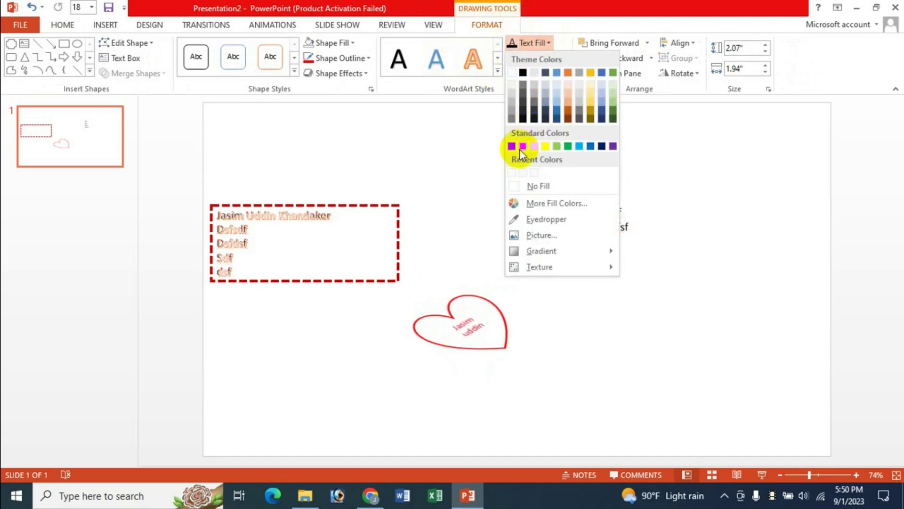
pyautogui.click(530, 186)
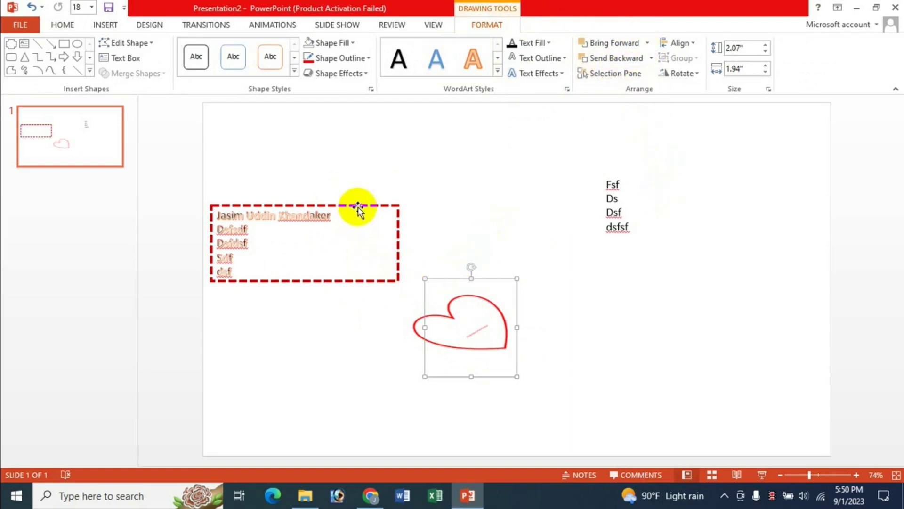
pyautogui.moveTo(358, 207); pyautogui.dragTo(421, 183)
pyautogui.click(462, 307)
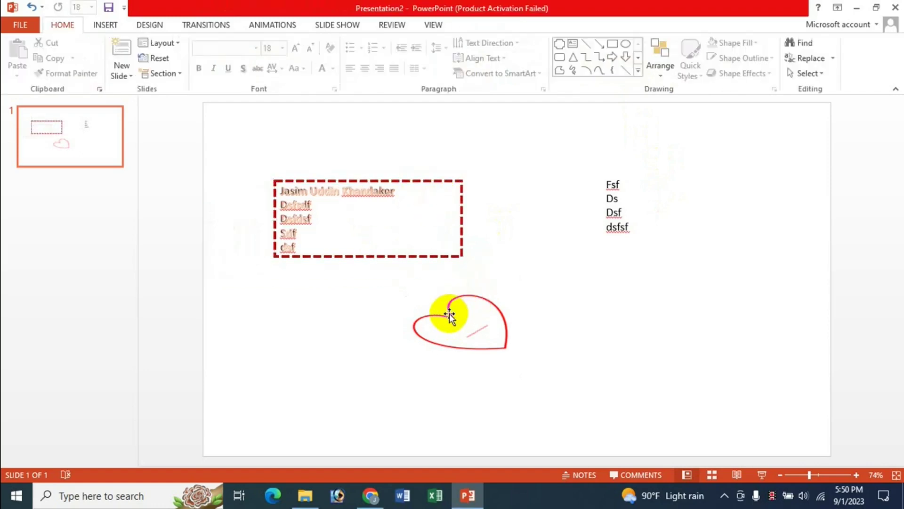
# Step: Move the heart onto the dashed text box and give it a solid orange shape style
pyautogui.moveTo(449, 315); pyautogui.dragTo(376, 191)
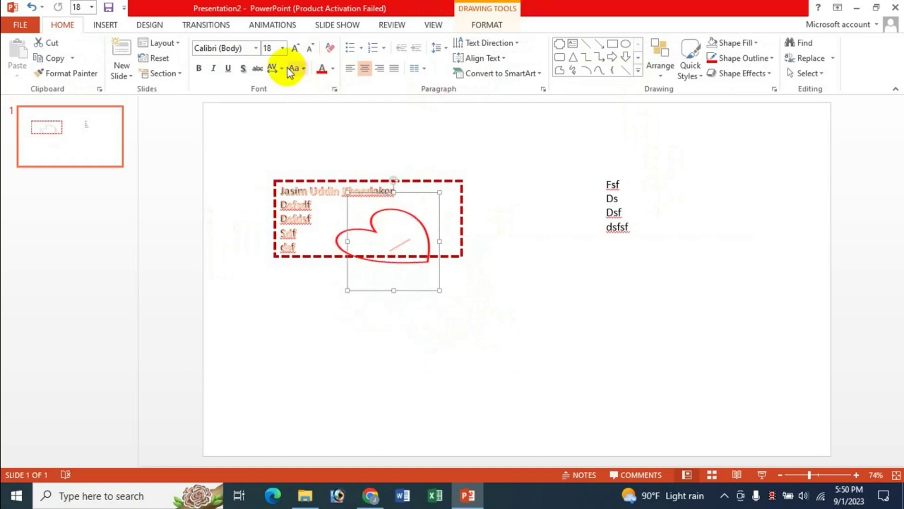
pyautogui.click(476, 25)
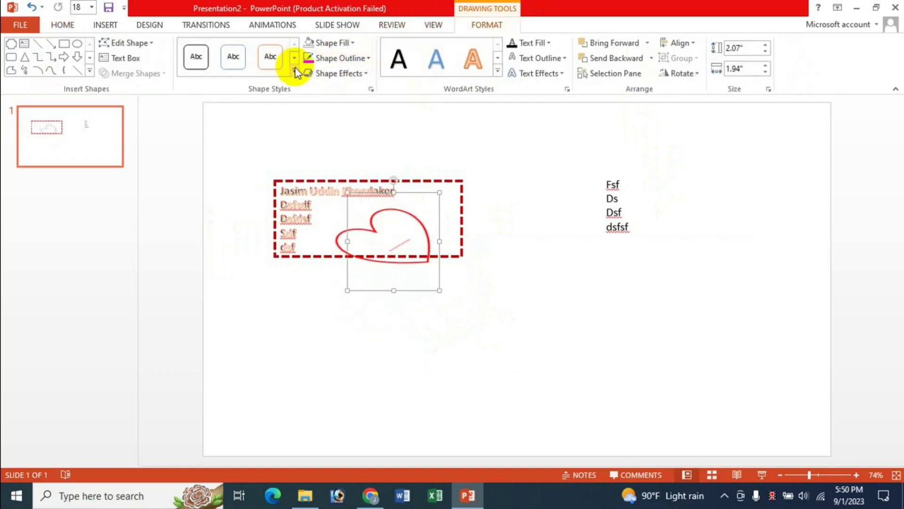
pyautogui.click(294, 70)
pyautogui.click(272, 129)
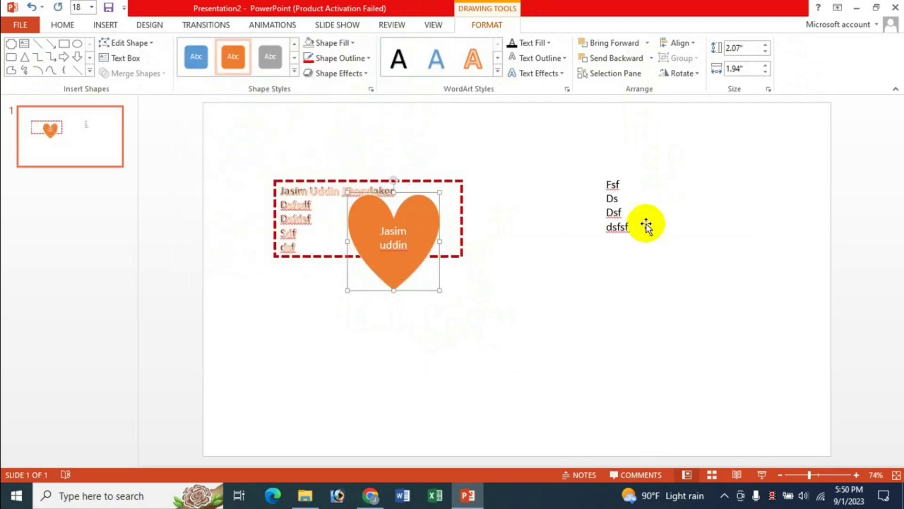
# Step: Give the right-hand text box a black shape style and move it over the heart's lower part
pyautogui.click(620, 198)
pyautogui.click(627, 175)
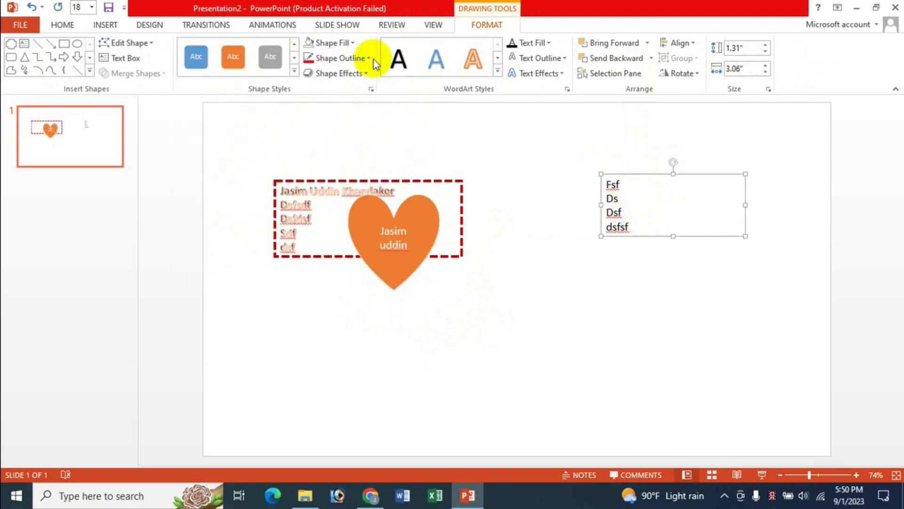
pyautogui.click(295, 71)
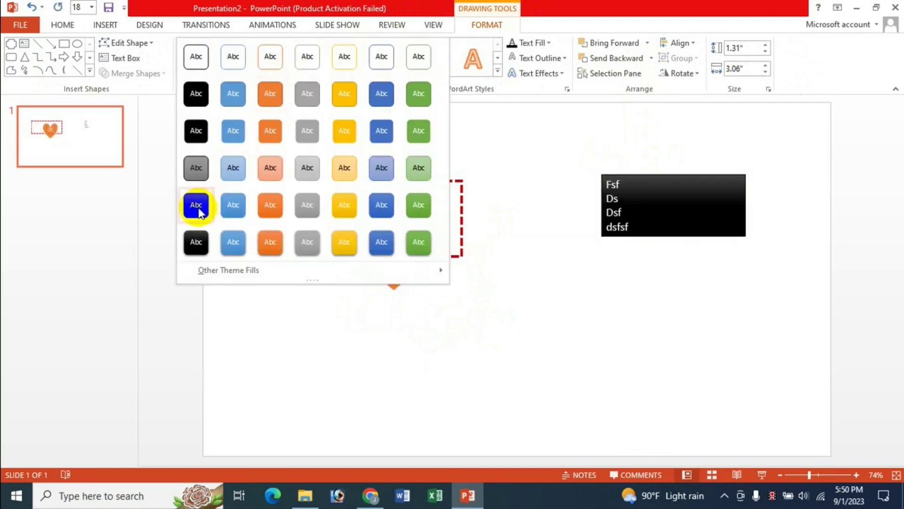
pyautogui.click(196, 207)
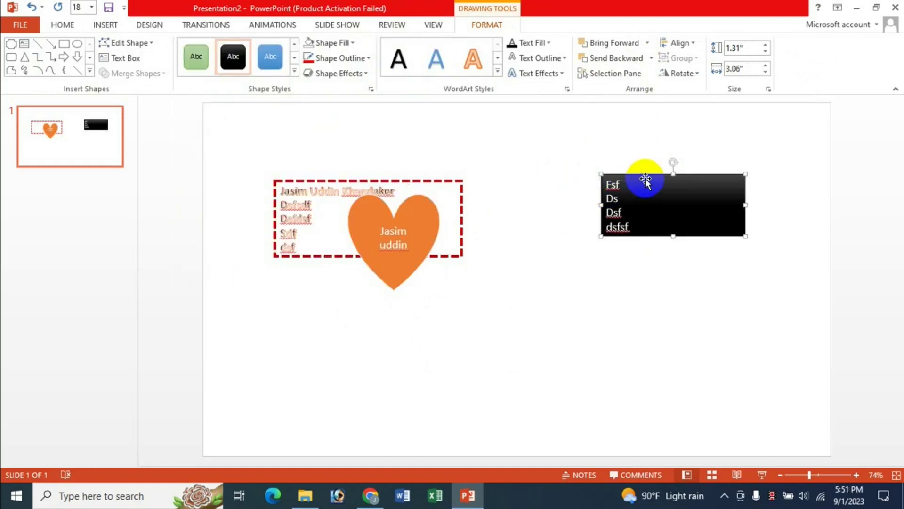
pyautogui.moveTo(645, 178); pyautogui.dragTo(401, 254)
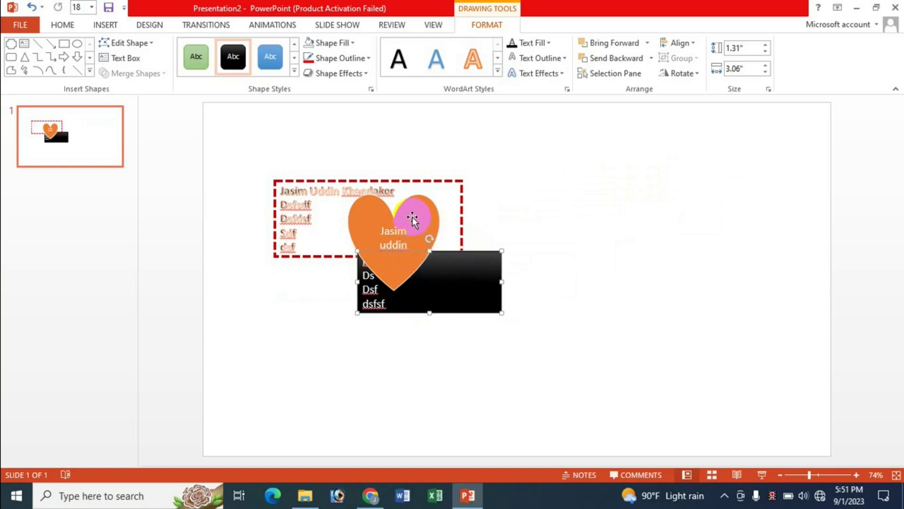
# Step: Reposition the heart and black box, then give the left text box a yellow fill style
pyautogui.moveTo(412, 216); pyautogui.dragTo(386, 192)
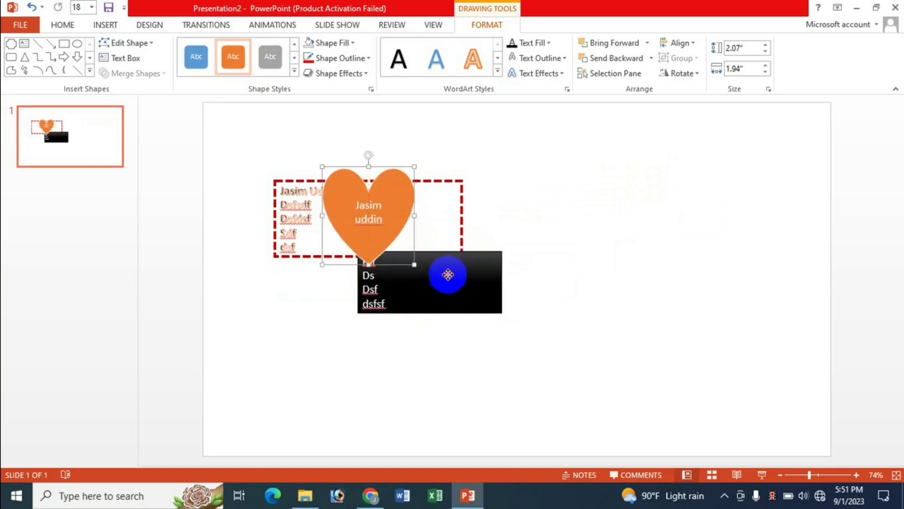
pyautogui.moveTo(448, 275); pyautogui.dragTo(449, 184)
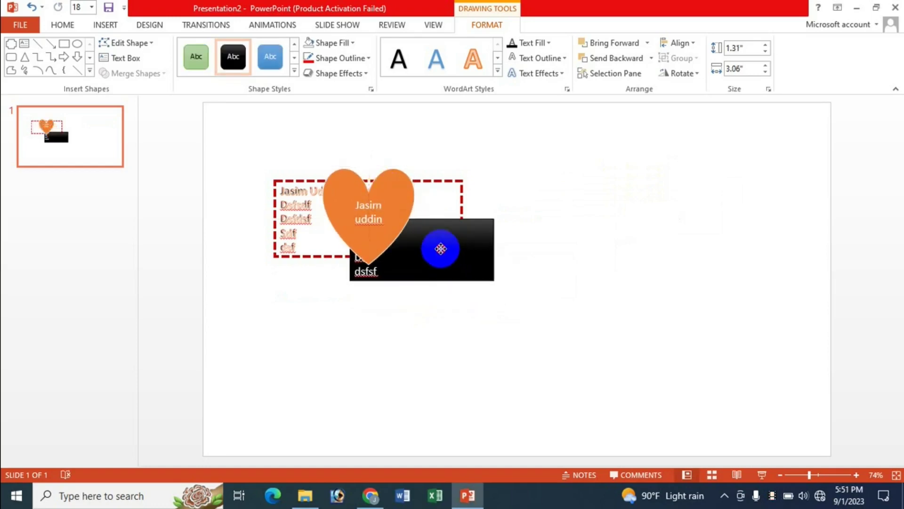
pyautogui.click(450, 183)
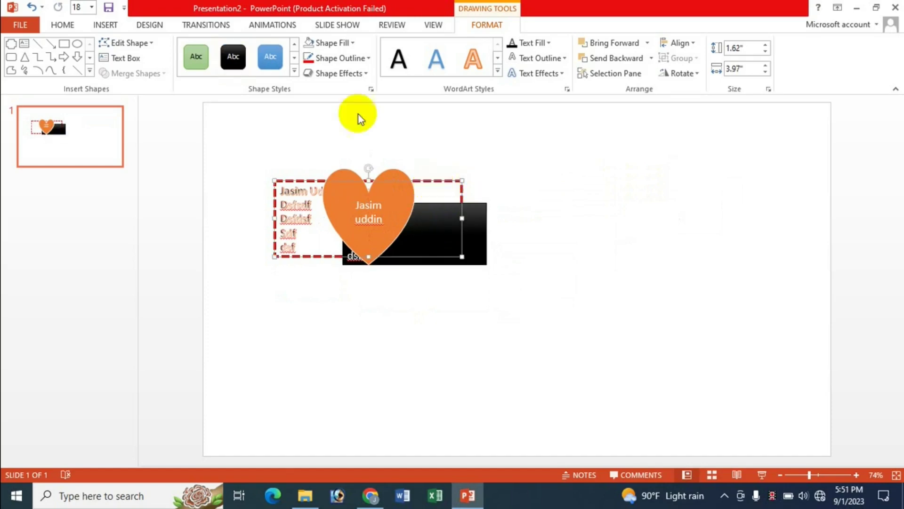
pyautogui.click(294, 70)
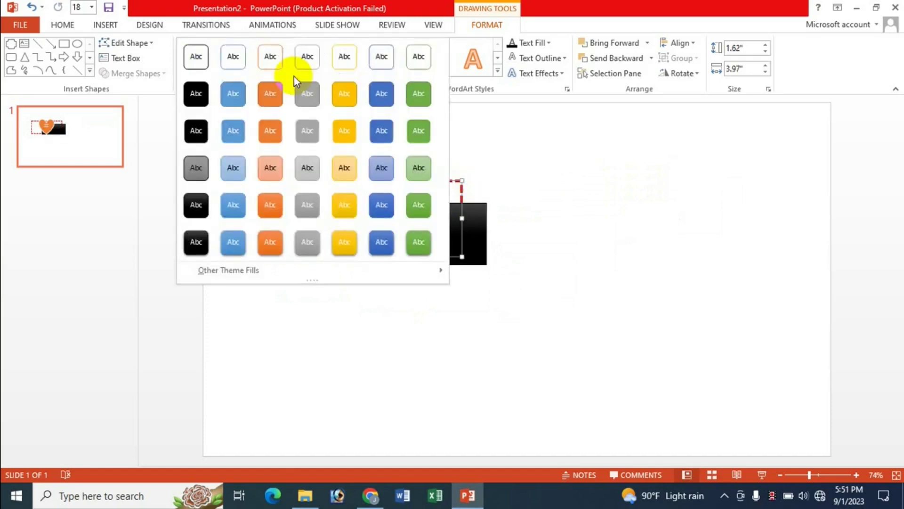
pyautogui.click(335, 99)
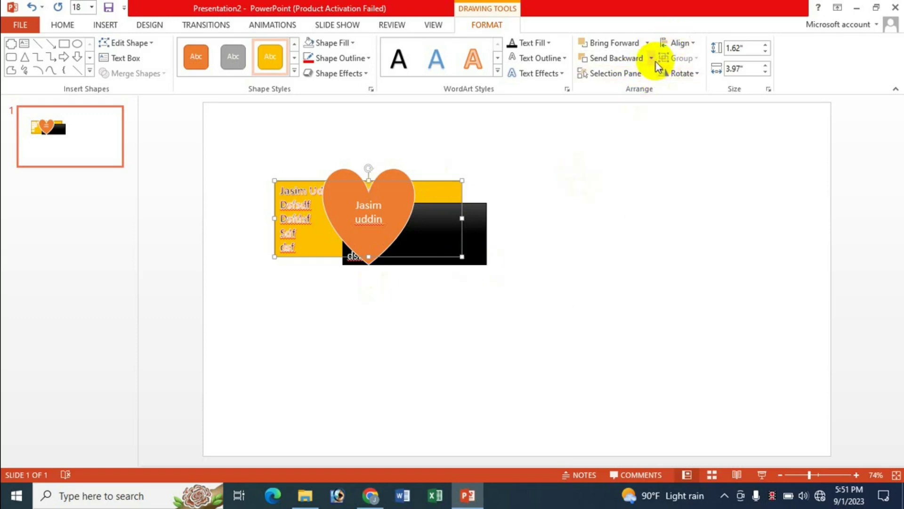
# Step: Bring the yellow text box to the front, then send it to the back
pyautogui.click(648, 44)
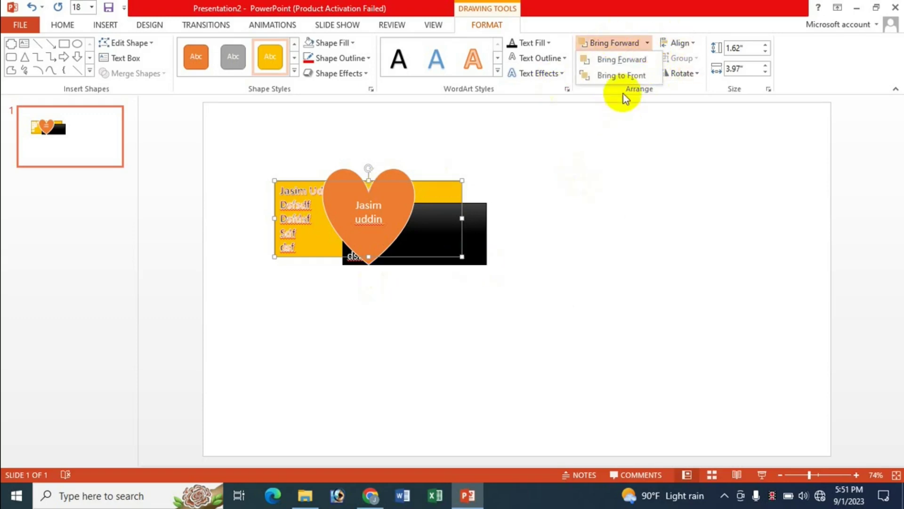
pyautogui.click(617, 75)
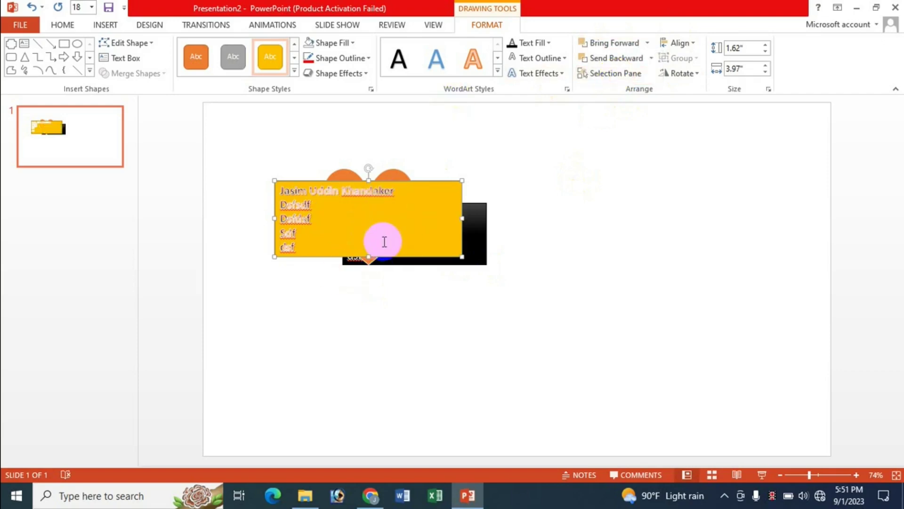
pyautogui.click(652, 58)
pyautogui.click(621, 94)
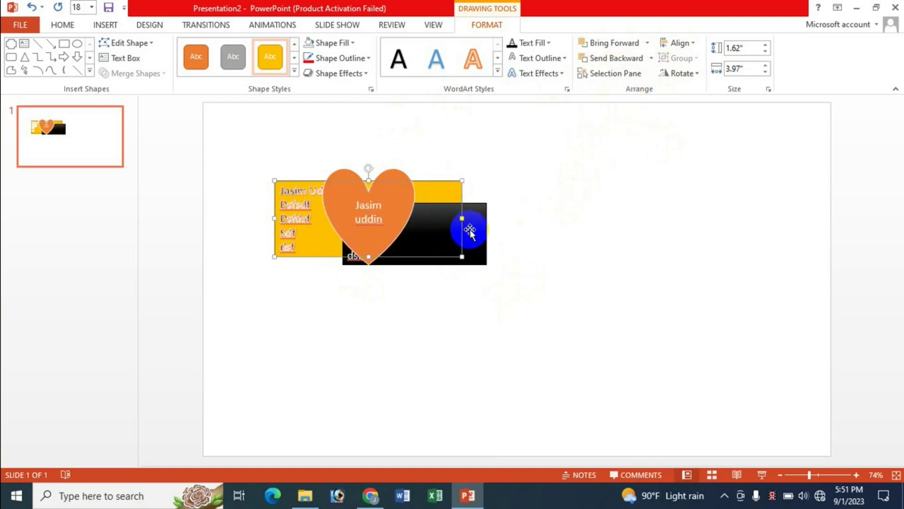
# Step: Bring the black text box forward, send it behind the heart, and show the Selection pane
pyautogui.click(476, 229)
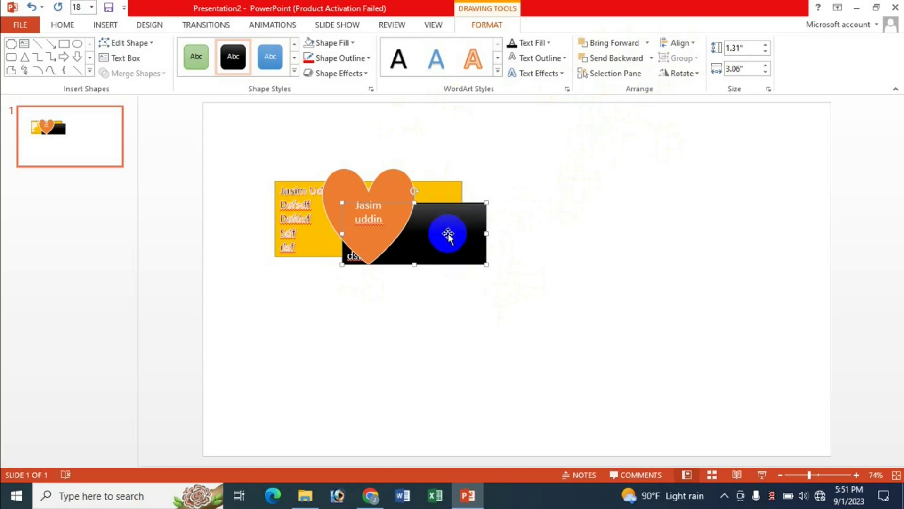
pyautogui.click(648, 43)
pyautogui.click(605, 65)
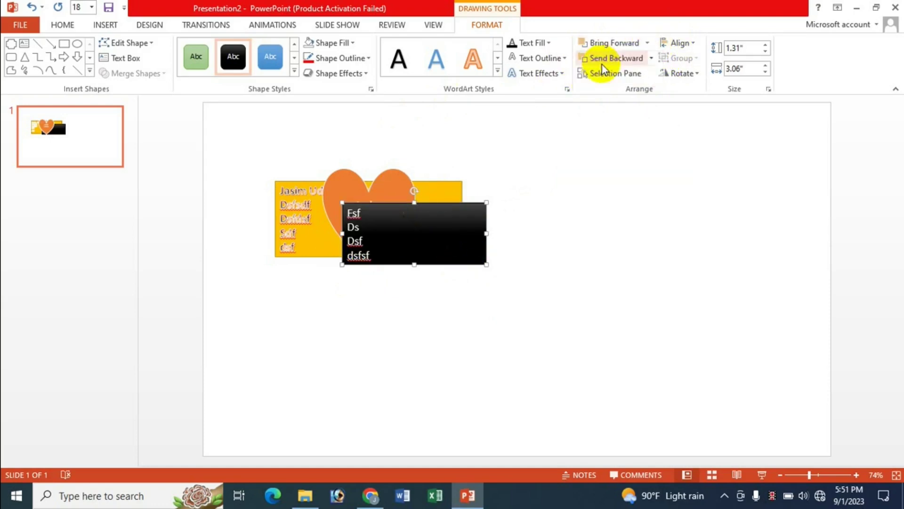
pyautogui.click(651, 58)
pyautogui.click(633, 90)
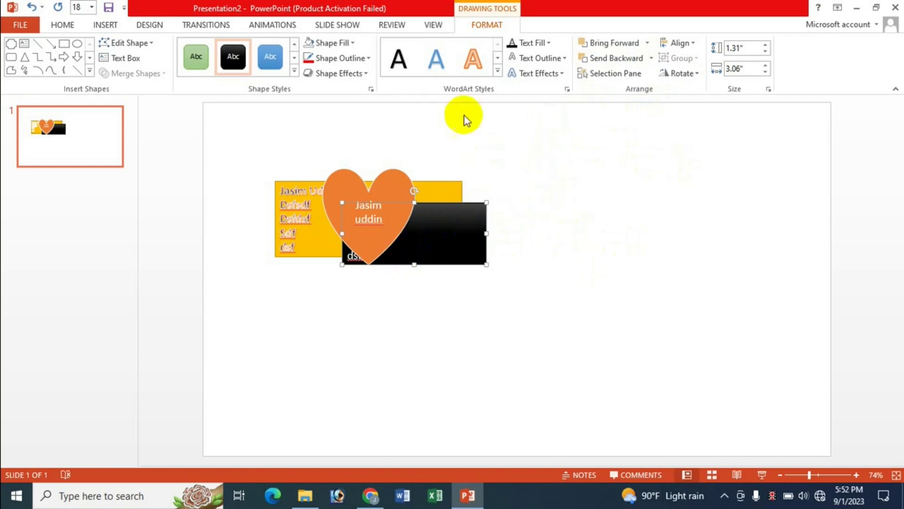
pyautogui.click(608, 76)
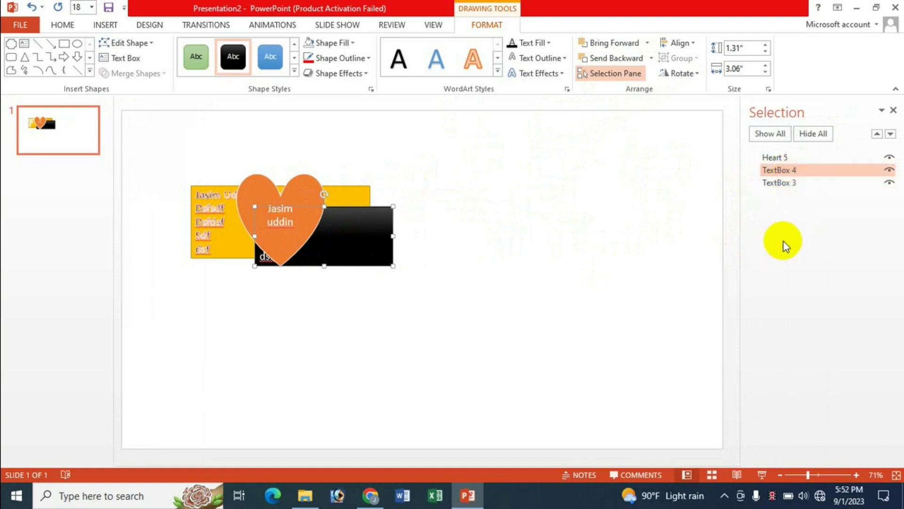
pyautogui.keyDown('ctrl'); pyautogui.click(781, 183); pyautogui.keyUp('ctrl')
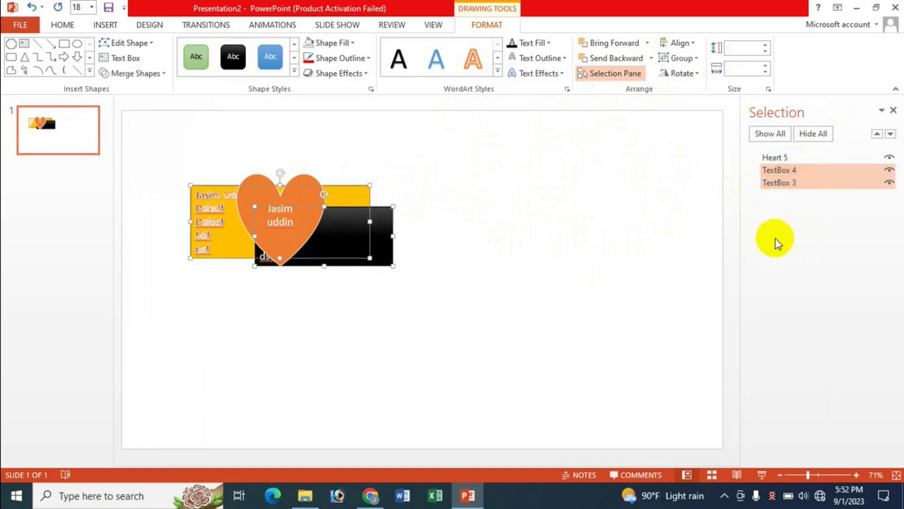
pyautogui.keyDown('ctrl'); pyautogui.click(774, 157); pyautogui.keyUp('ctrl')
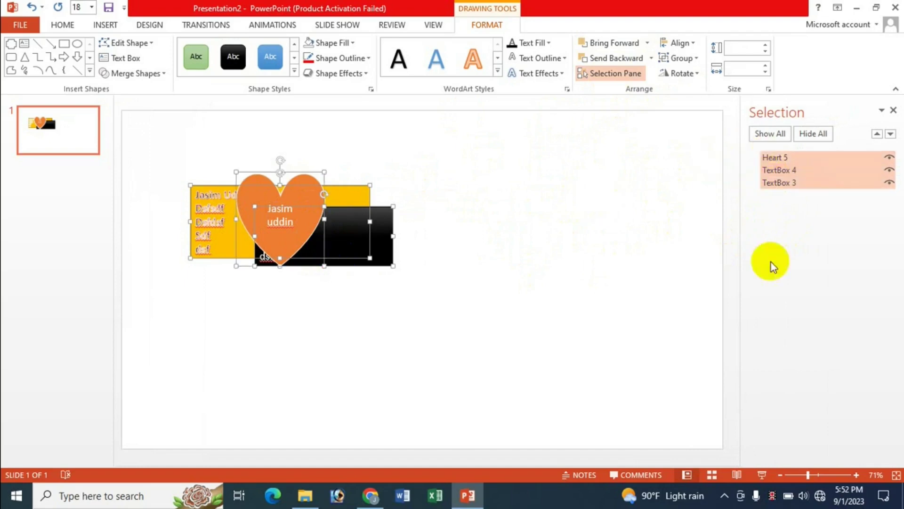
pyautogui.click(635, 227)
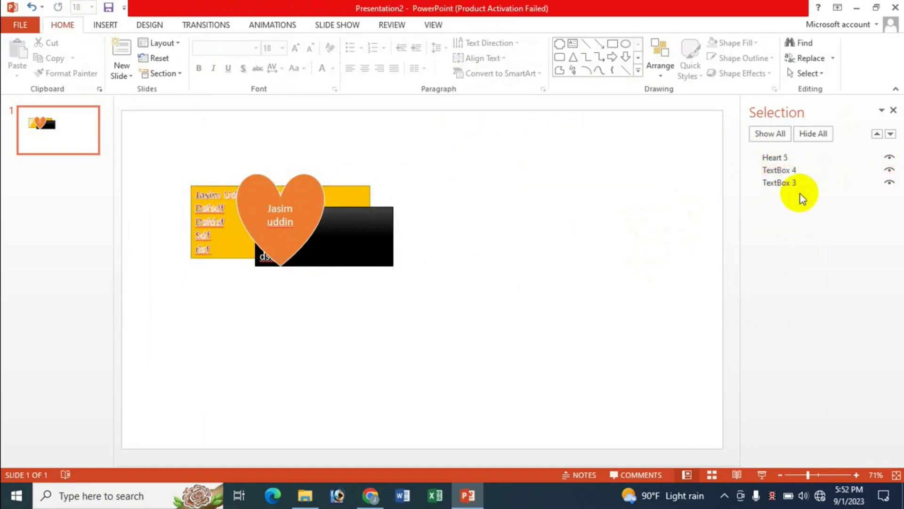
pyautogui.click(890, 183)
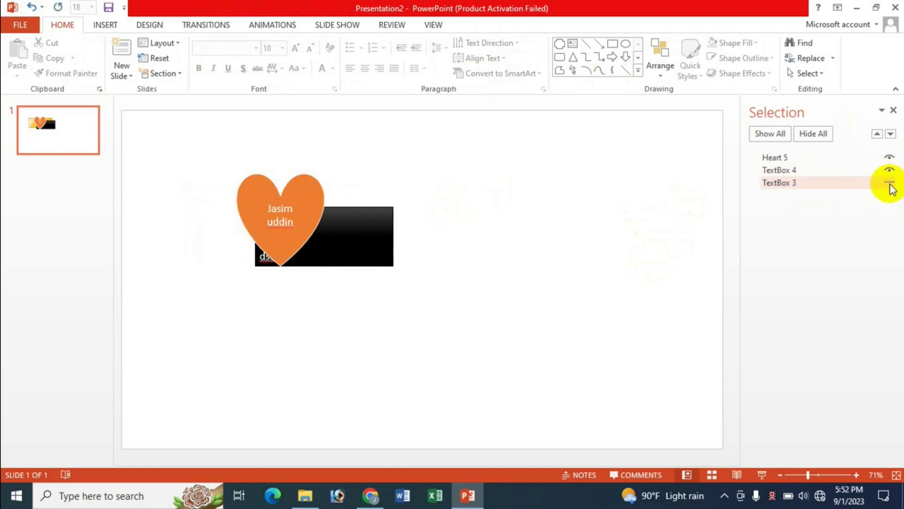
pyautogui.click(890, 170)
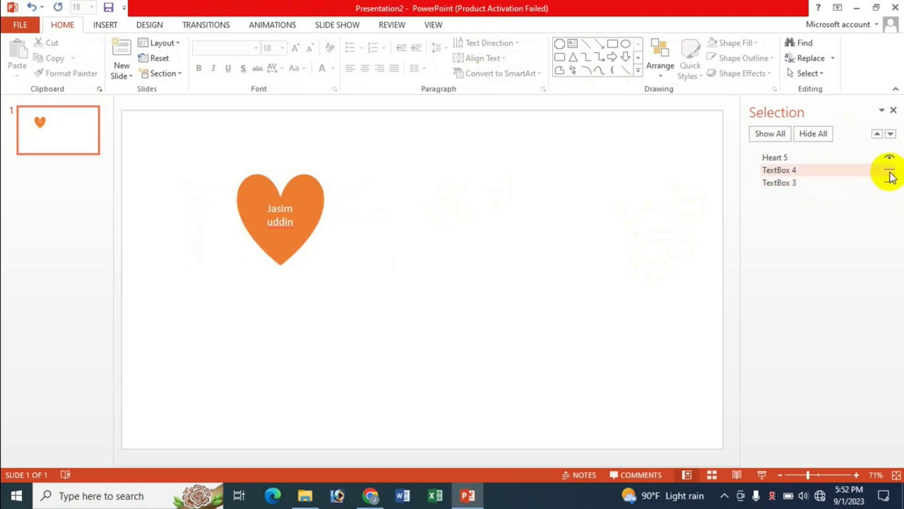
pyautogui.click(889, 171)
pyautogui.click(890, 182)
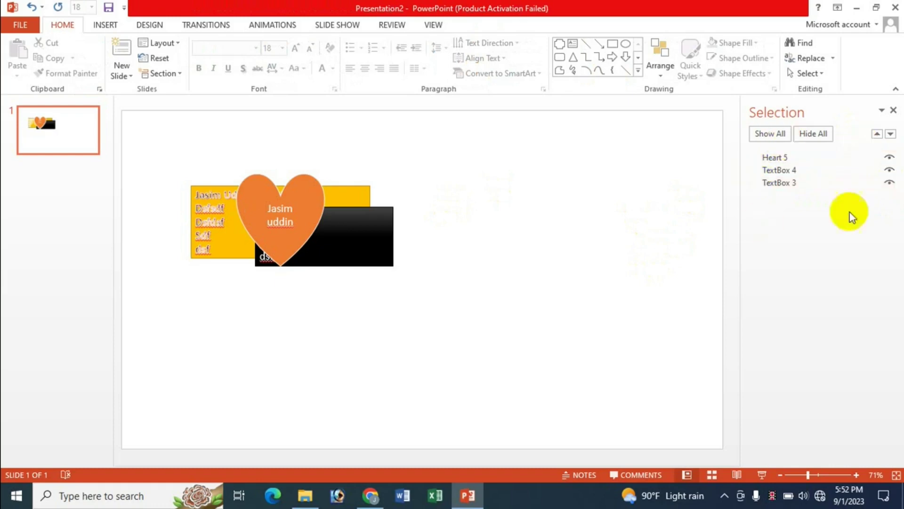
pyautogui.click(814, 134)
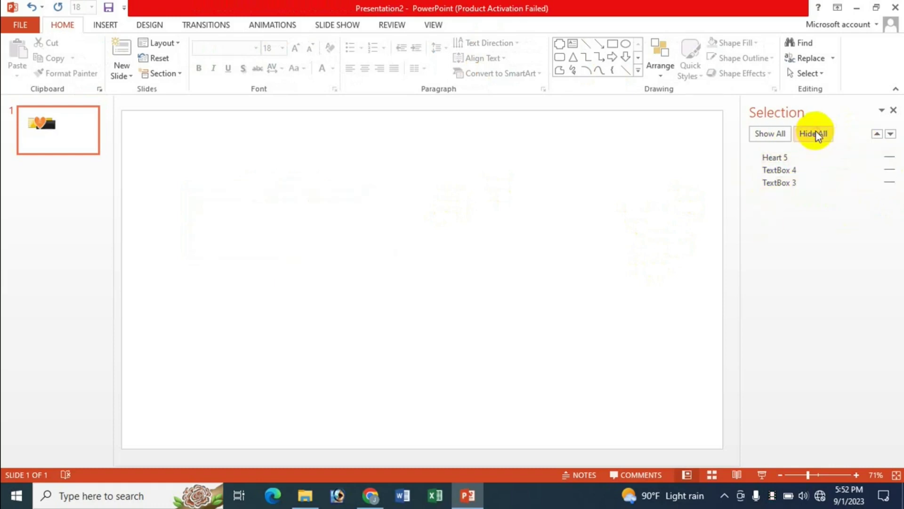
pyautogui.click(758, 135)
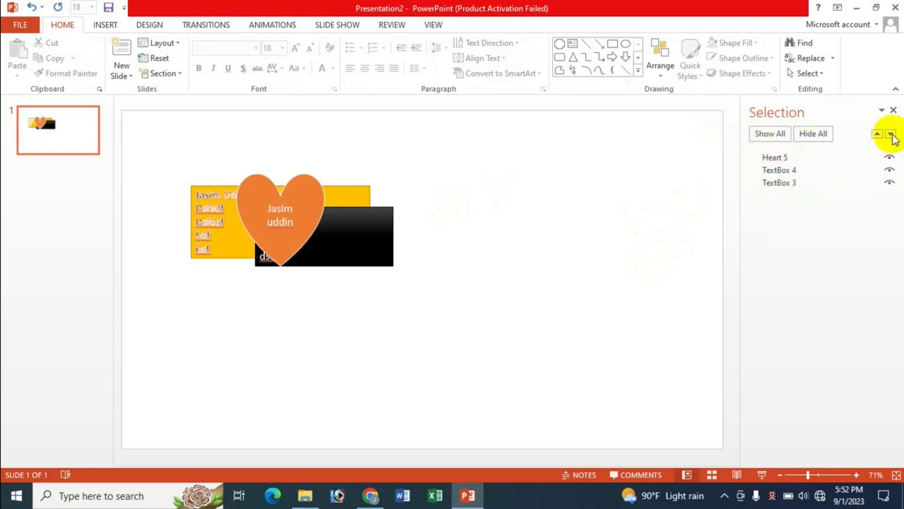
pyautogui.click(893, 110)
pyautogui.click(416, 215)
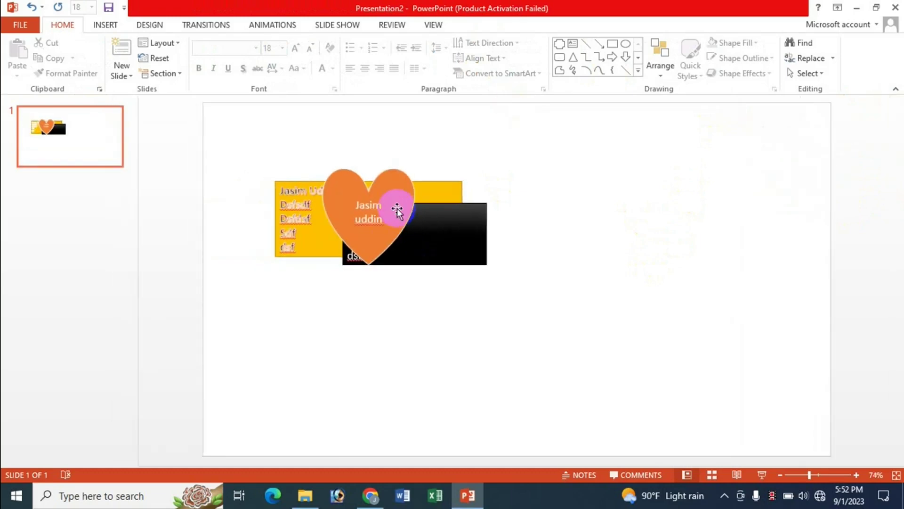
# Step: Move the black text box right and down, clear of the heart
pyautogui.moveTo(397, 208); pyautogui.dragTo(432, 233)
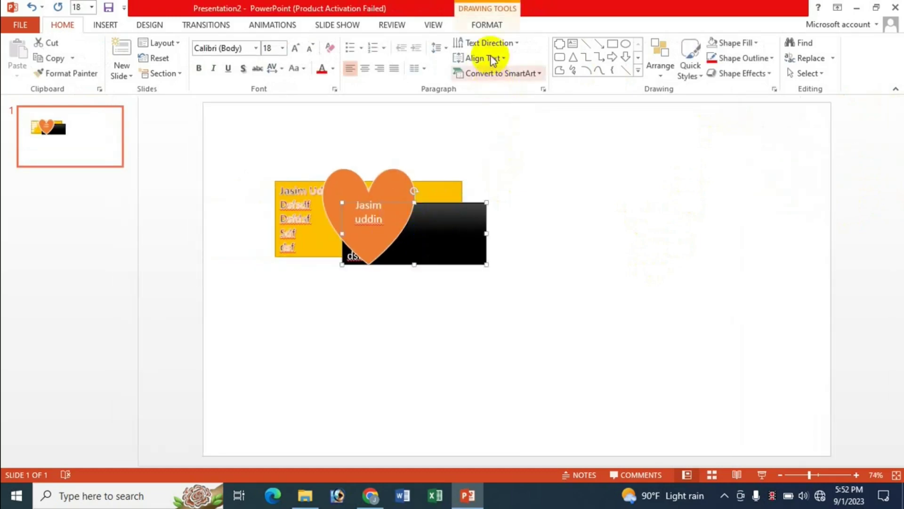
pyautogui.click(487, 24)
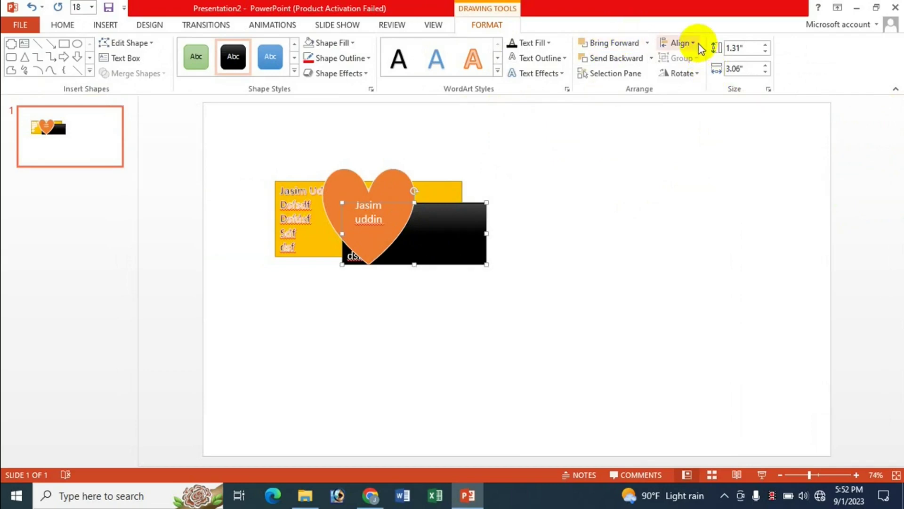
pyautogui.click(449, 215)
pyautogui.moveTo(448, 216); pyautogui.dragTo(527, 243)
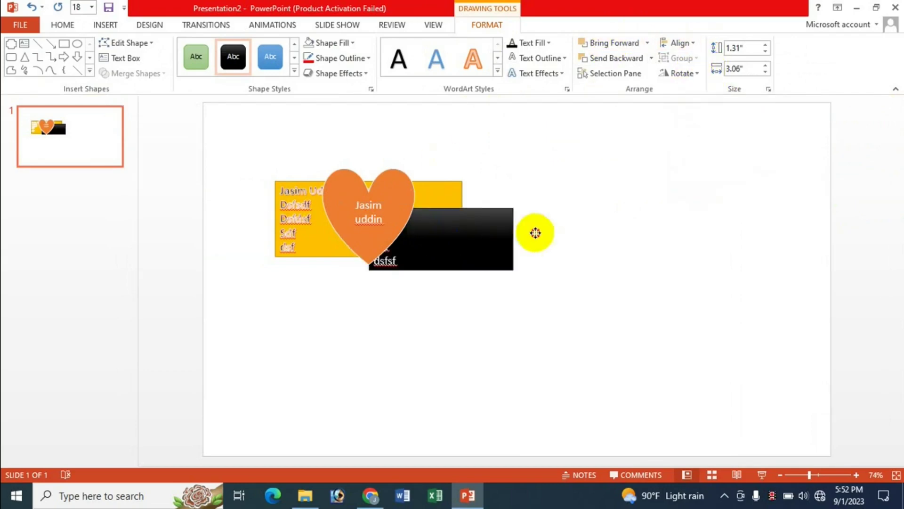
# Step: Apply Align Left, Align Center, Align Top and Align Middle to the black text box
pyautogui.click(690, 43)
pyautogui.click(691, 60)
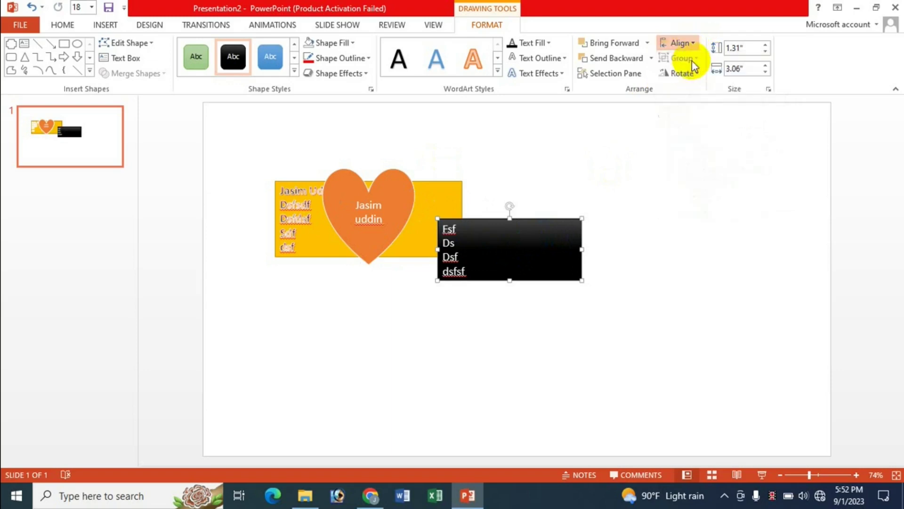
pyautogui.click(695, 46)
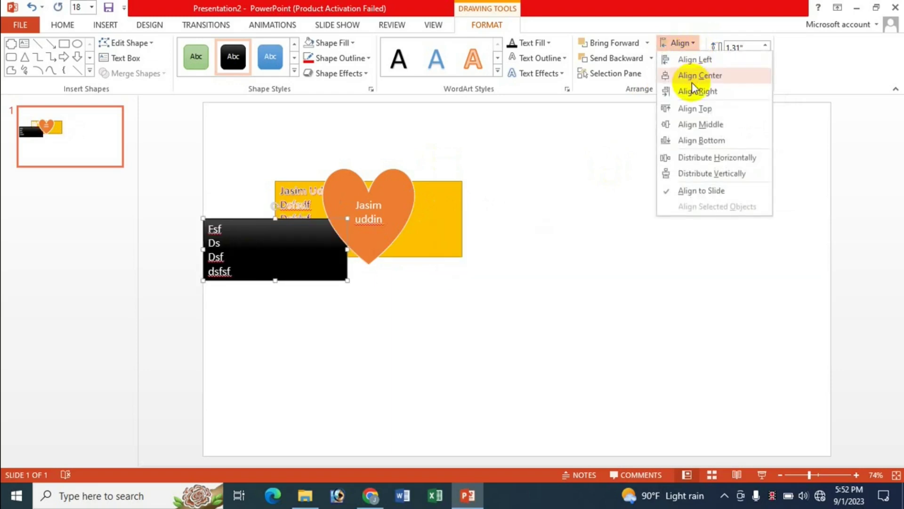
pyautogui.click(691, 82)
pyautogui.click(694, 45)
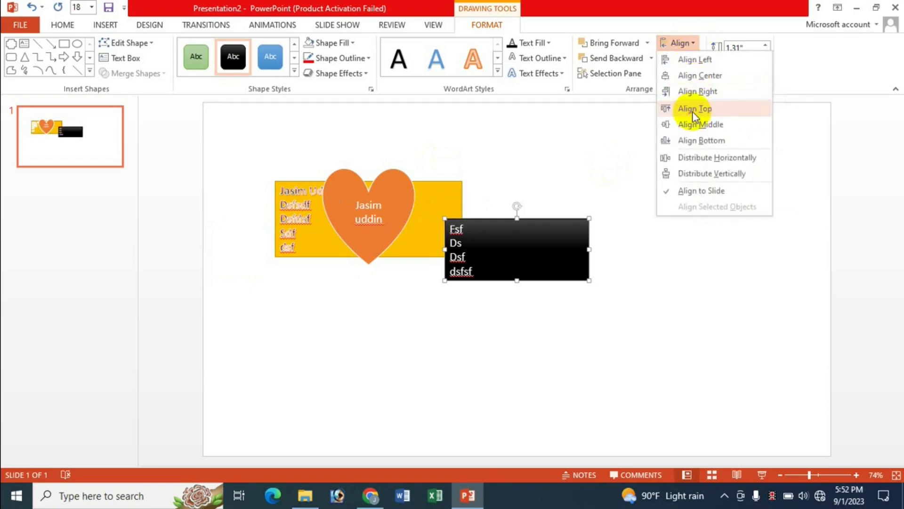
pyautogui.click(694, 108)
pyautogui.click(693, 47)
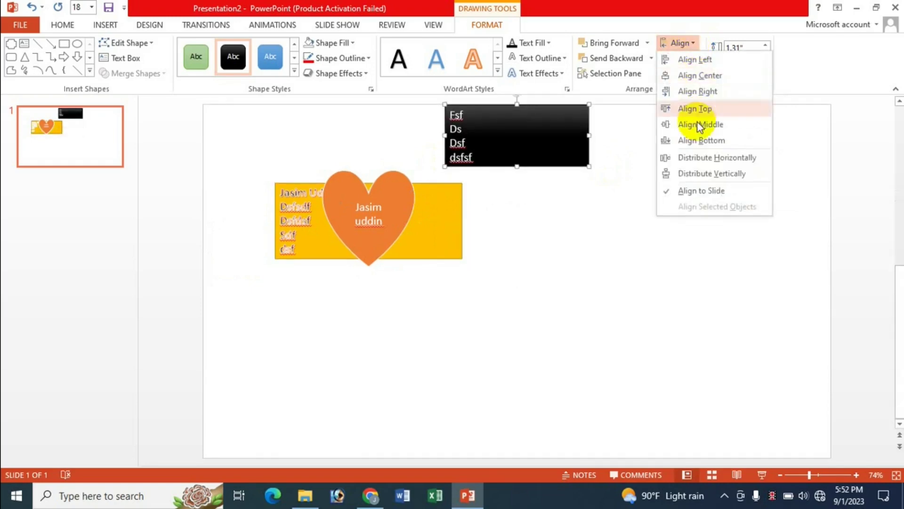
pyautogui.click(694, 127)
pyautogui.click(703, 47)
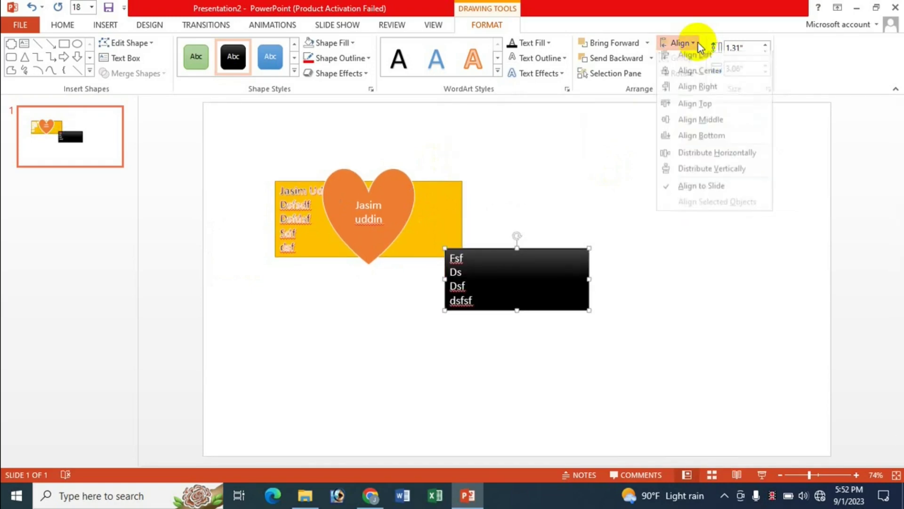
pyautogui.click(674, 77)
pyautogui.click(551, 264)
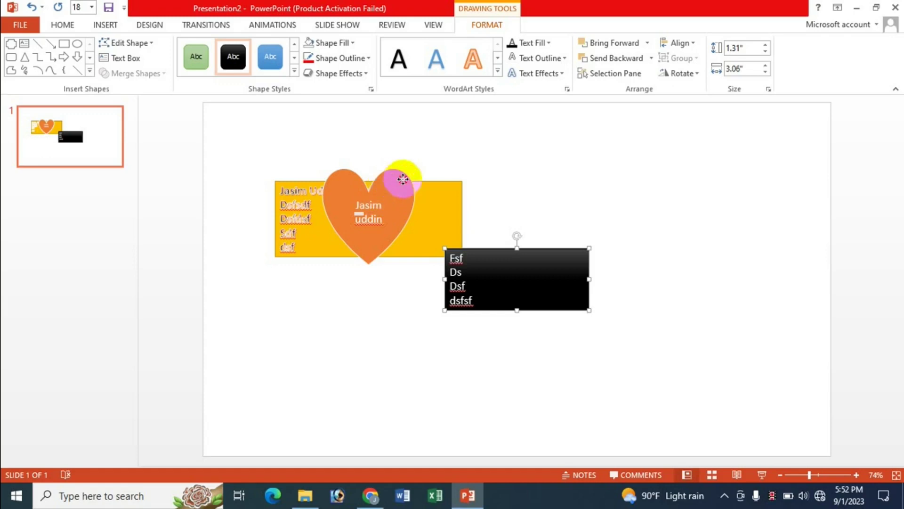
# Step: Rearrange the shapes: yellow box up-left, heart below it, black box beneath the heart
pyautogui.moveTo(369, 202); pyautogui.dragTo(481, 202)
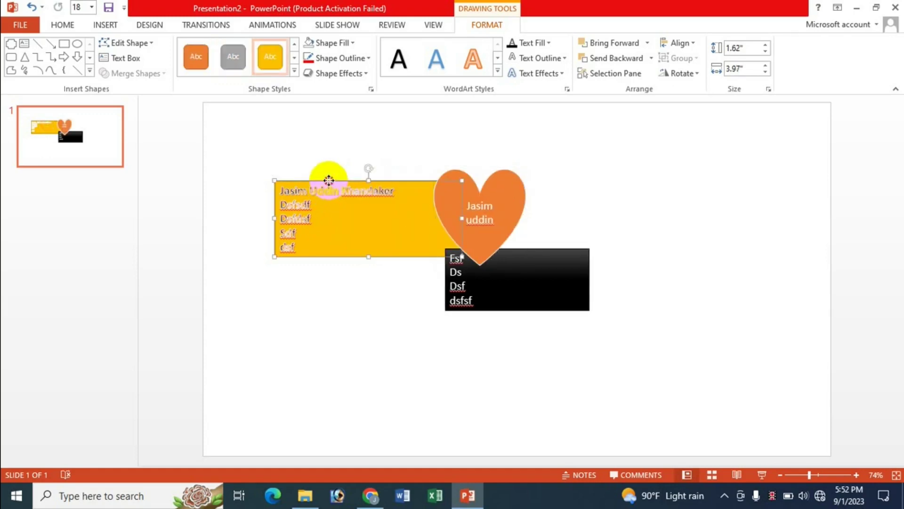
pyautogui.moveTo(330, 183); pyautogui.dragTo(301, 130)
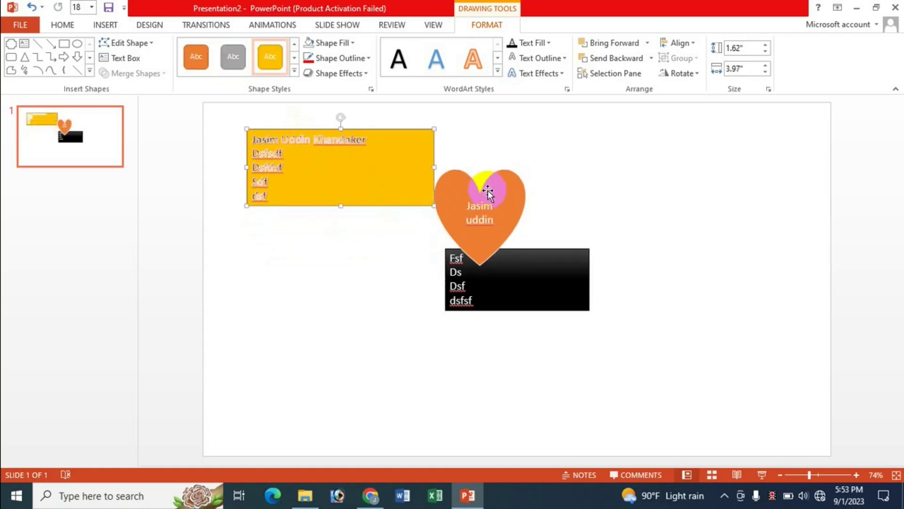
pyautogui.moveTo(472, 197); pyautogui.dragTo(436, 301)
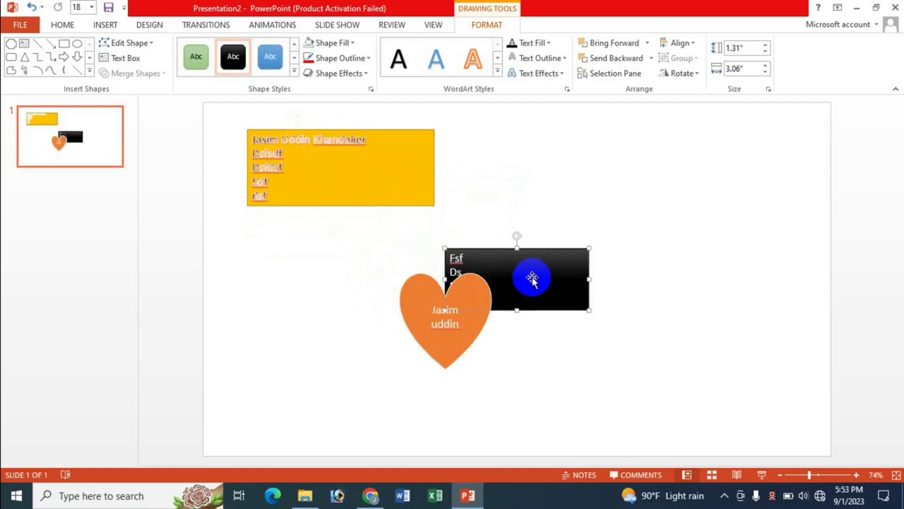
pyautogui.moveTo(531, 288); pyautogui.dragTo(586, 397)
# Step: Select all three shapes and align them left, then centre, then right
pyautogui.click(390, 171)
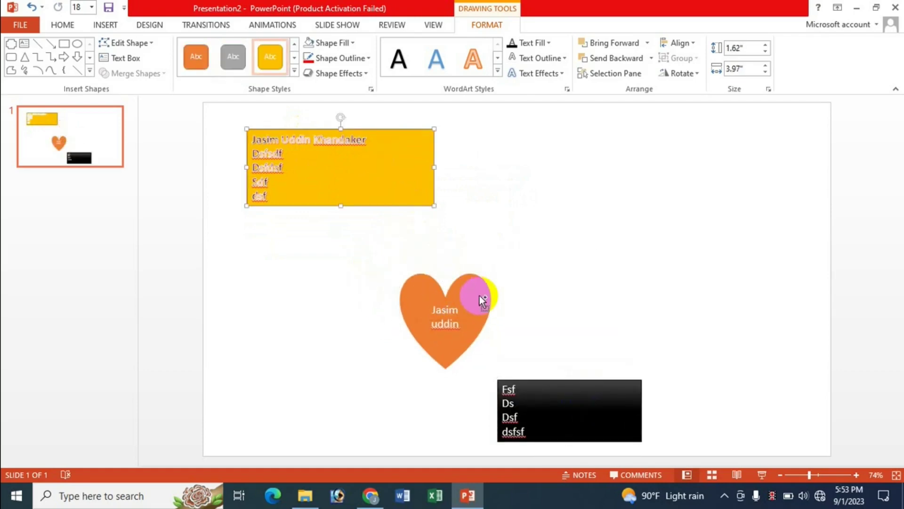
pyautogui.keyDown('shift'); pyautogui.click(481, 298); pyautogui.keyUp('shift')
pyautogui.keyDown('shift'); pyautogui.click(564, 387); pyautogui.keyUp('shift')
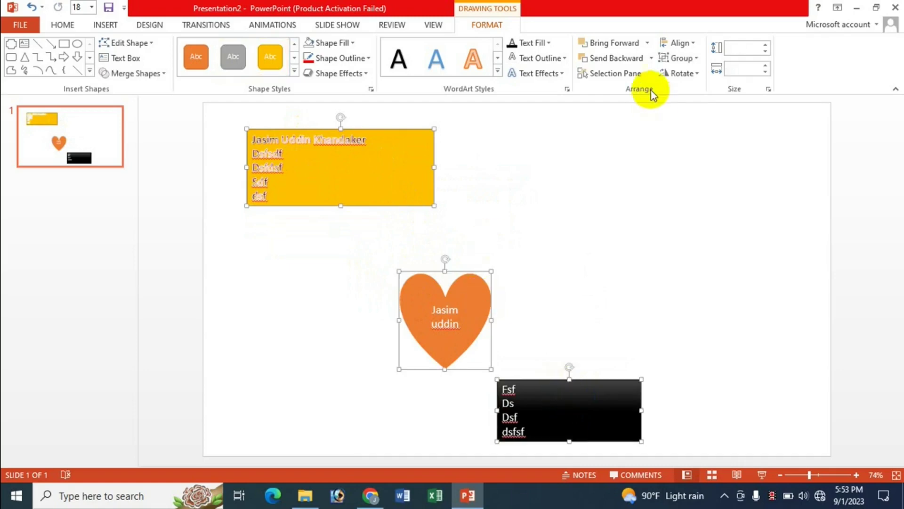
pyautogui.click(682, 43)
pyautogui.click(694, 59)
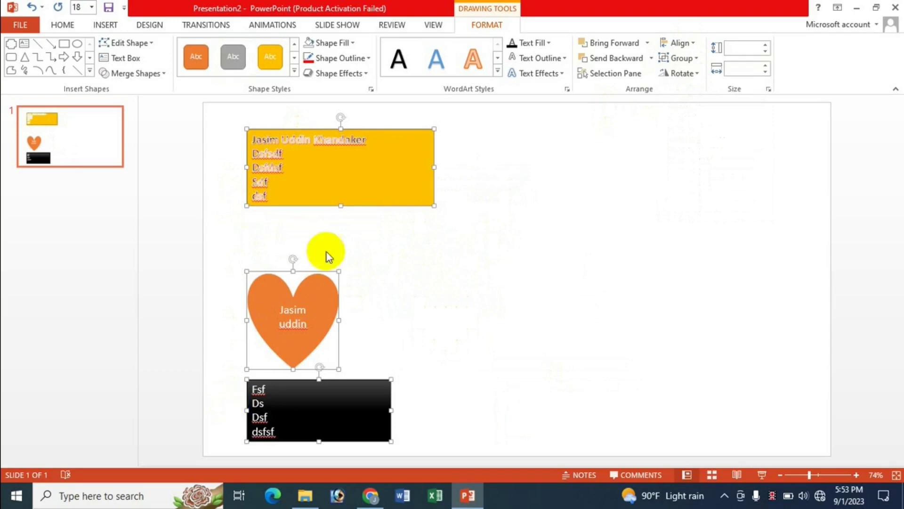
pyautogui.click(693, 43)
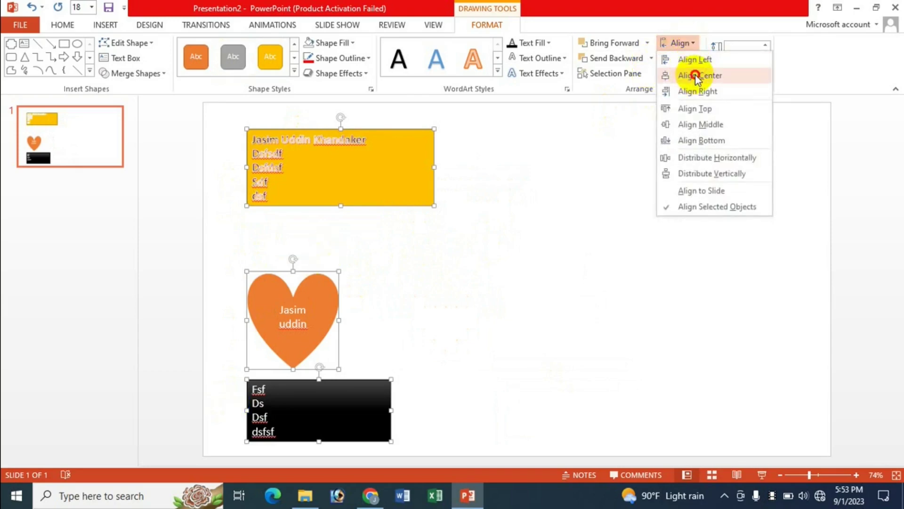
pyautogui.click(692, 74)
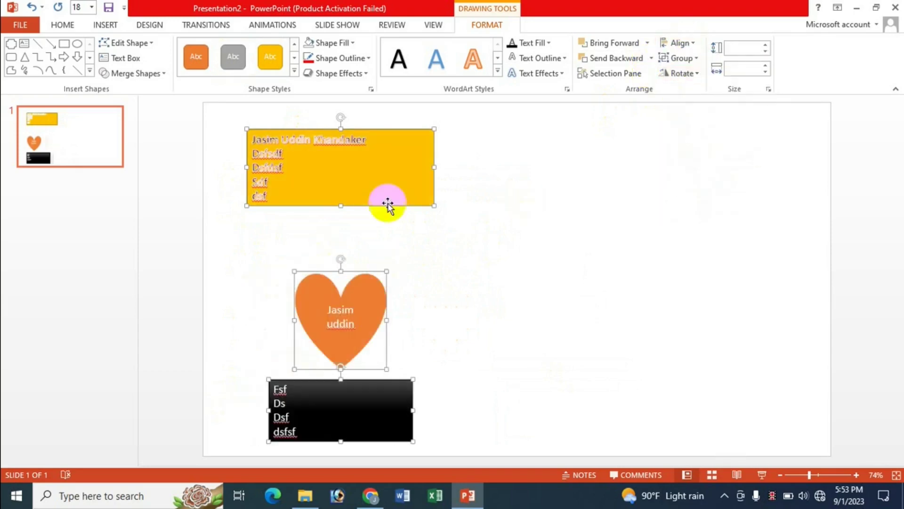
pyautogui.click(688, 42)
pyautogui.click(706, 92)
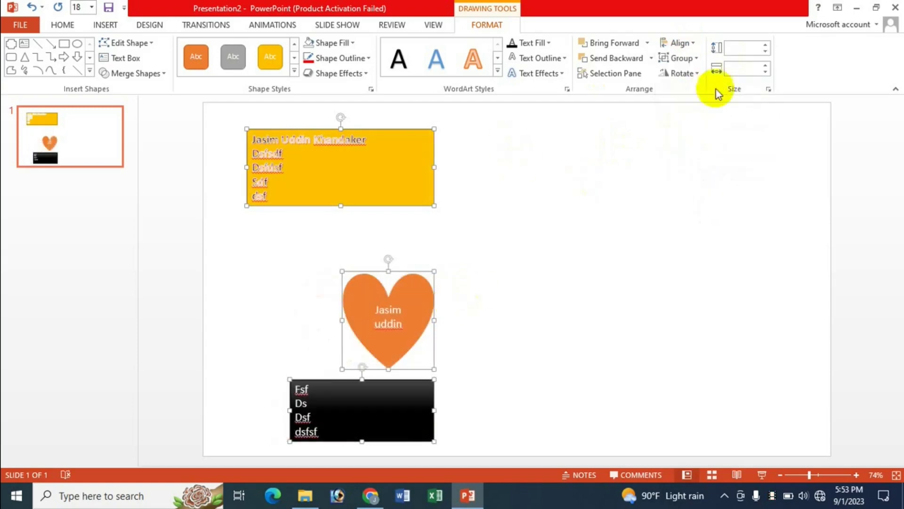
pyautogui.click(681, 43)
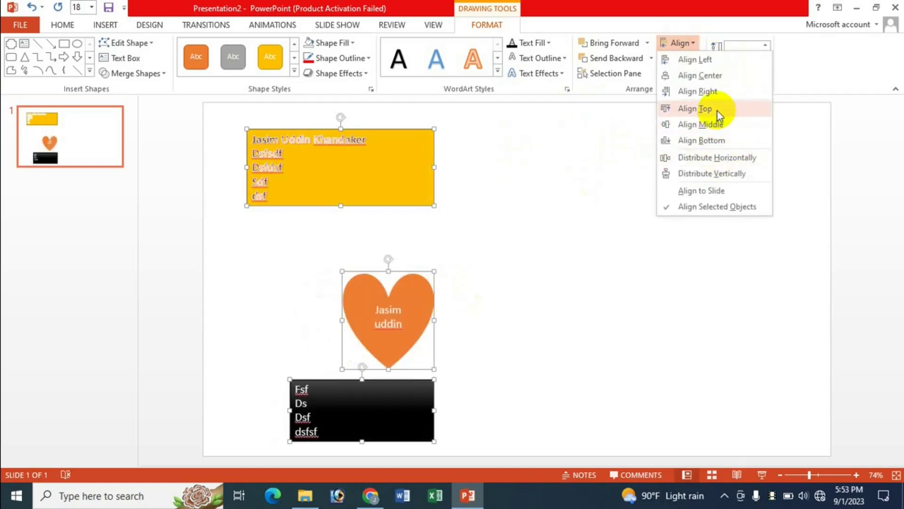
pyautogui.click(393, 313)
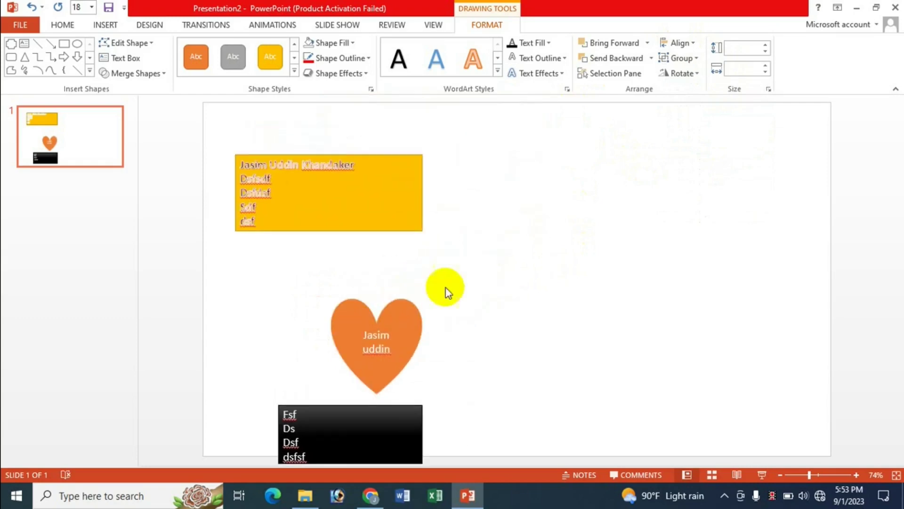
# Step: Place the heart and black box right of the yellow box, then align all three by middle and bottom
pyautogui.moveTo(399, 314); pyautogui.dragTo(558, 237)
pyautogui.moveTo(397, 411); pyautogui.dragTo(752, 263)
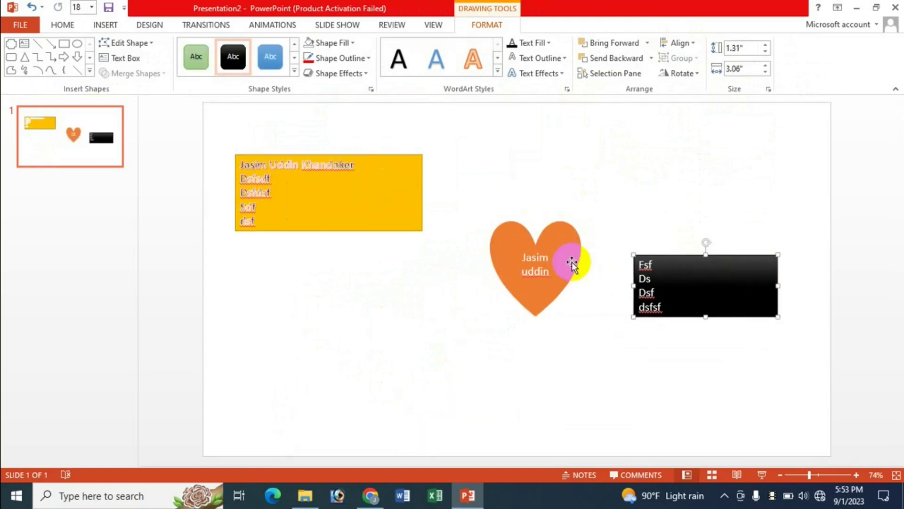
pyautogui.click(360, 188)
pyautogui.keyDown('shift'); pyautogui.click(516, 261); pyautogui.keyUp('shift')
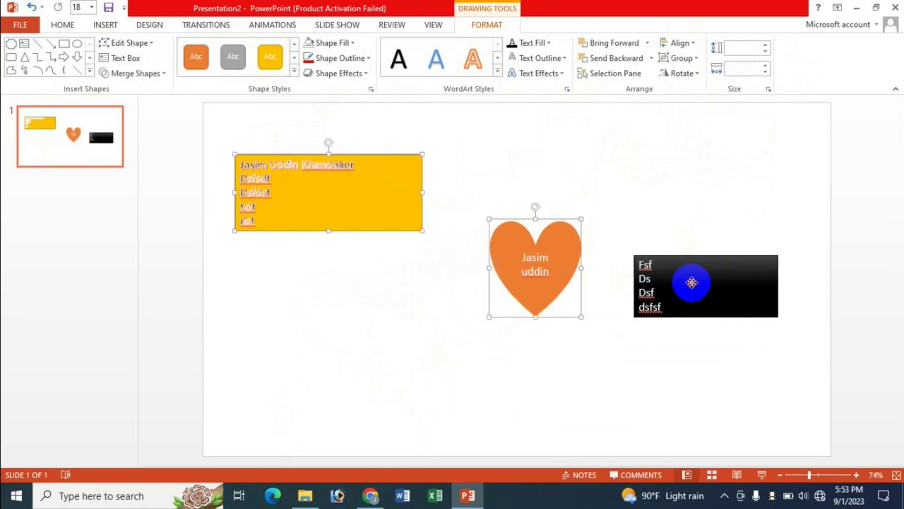
pyautogui.click(680, 43)
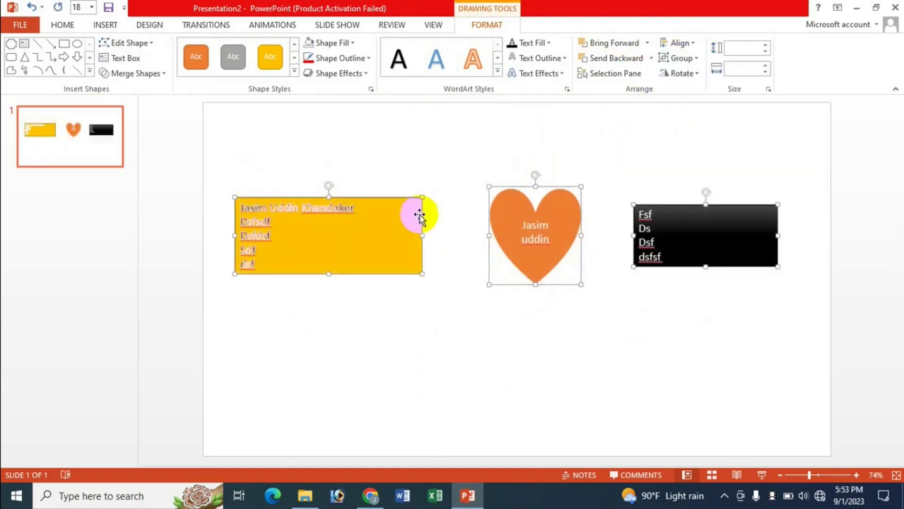
pyautogui.click(694, 44)
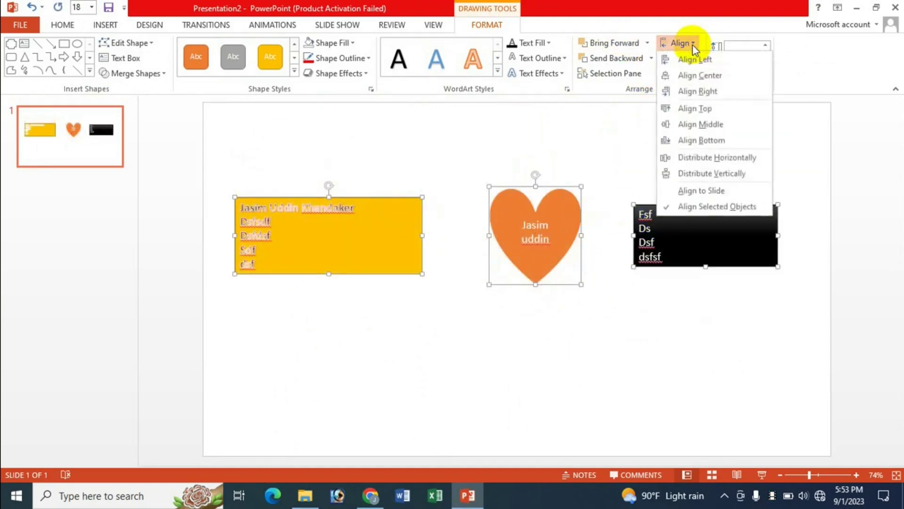
pyautogui.click(702, 123)
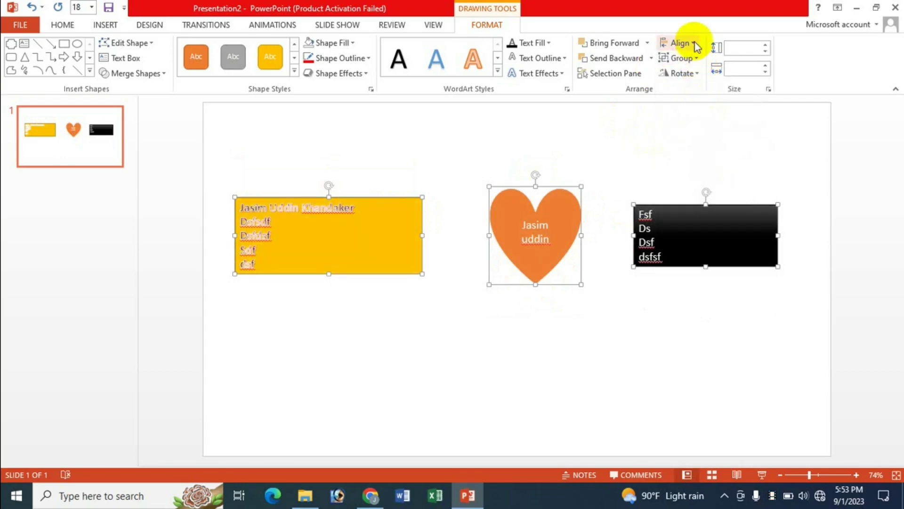
pyautogui.click(678, 43)
pyautogui.click(704, 140)
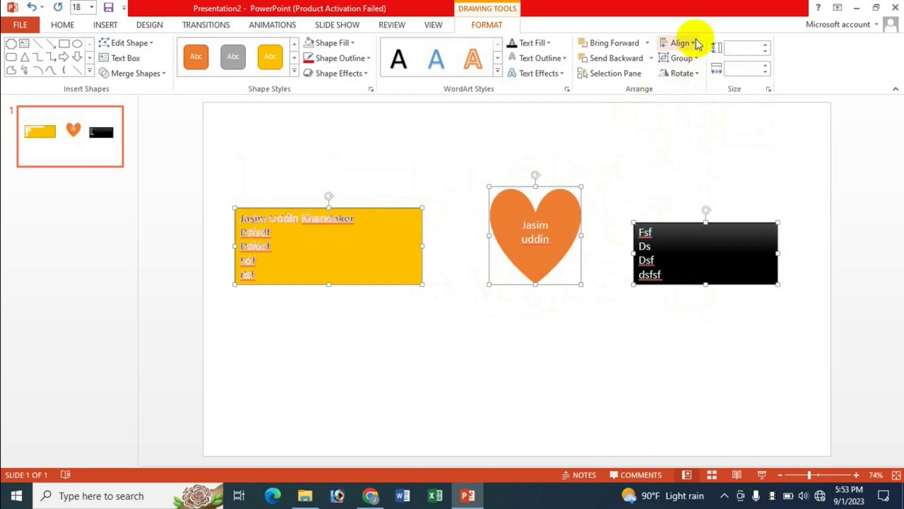
# Step: Shift the three shapes left and move the heart closer to the yellow box
pyautogui.click(678, 43)
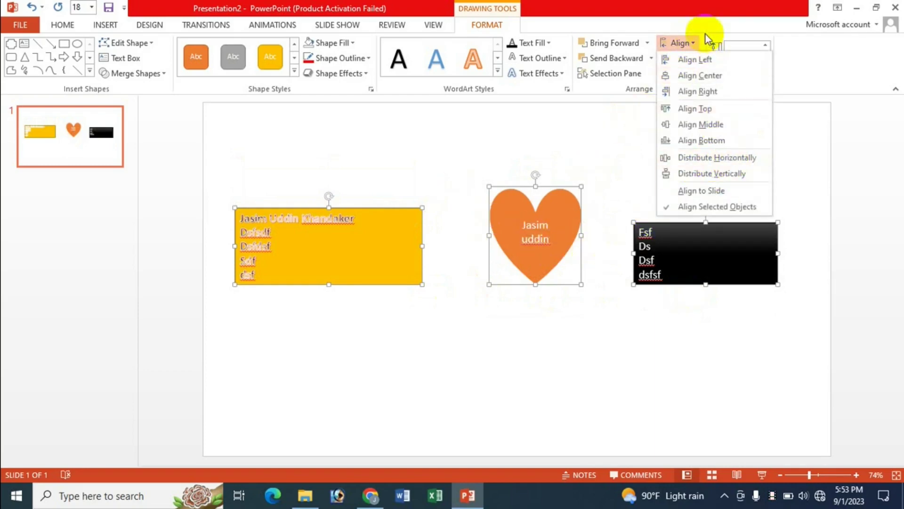
pyautogui.click(687, 41)
pyautogui.moveTo(565, 210)
pyautogui.mouseDown()
pyautogui.moveTo(533, 218)
pyautogui.moveTo(550, 195)
pyautogui.mouseUp()
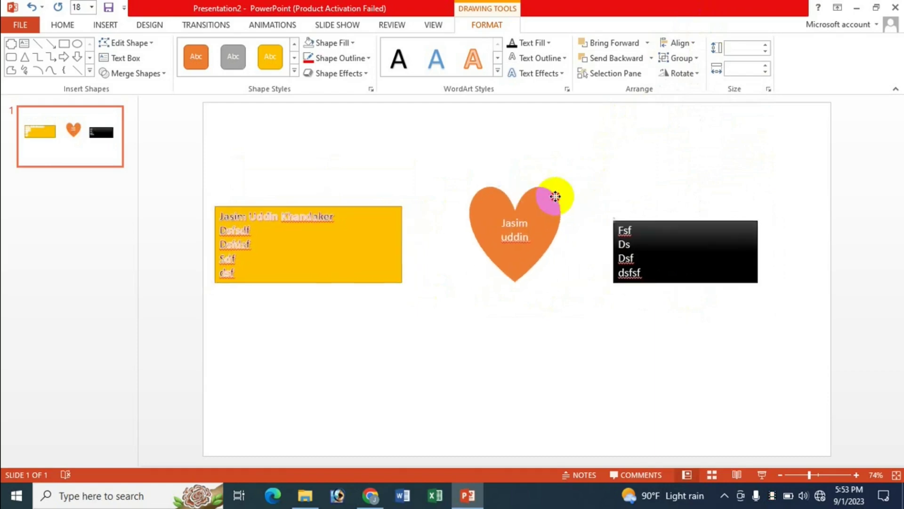
pyautogui.click(551, 313)
pyautogui.click(519, 224)
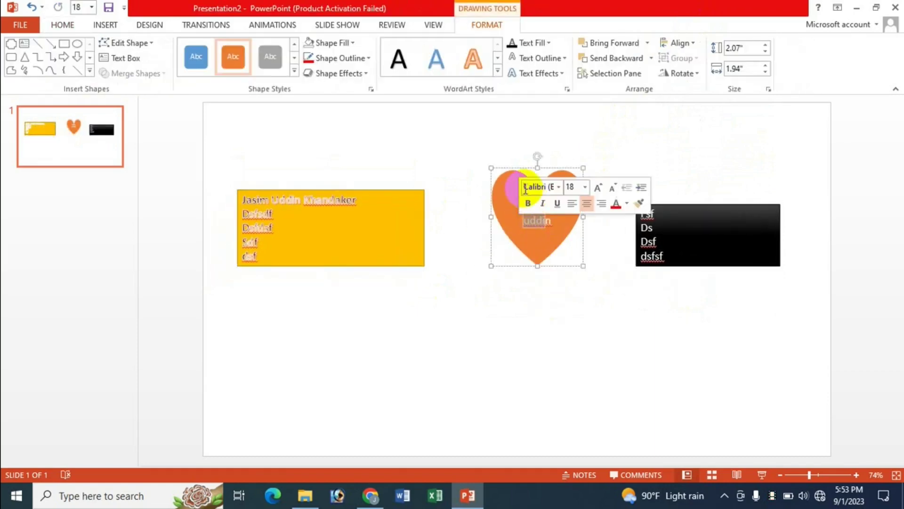
pyautogui.moveTo(510, 181); pyautogui.dragTo(473, 215)
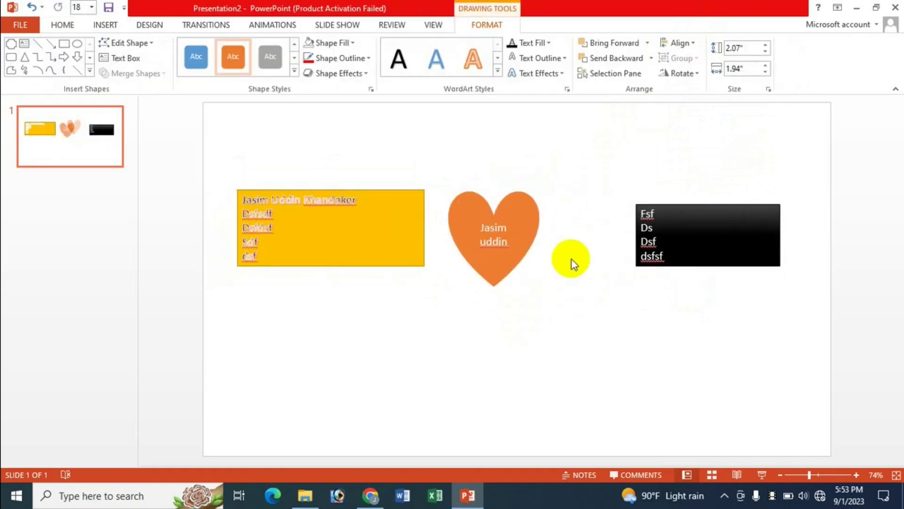
pyautogui.click(572, 259)
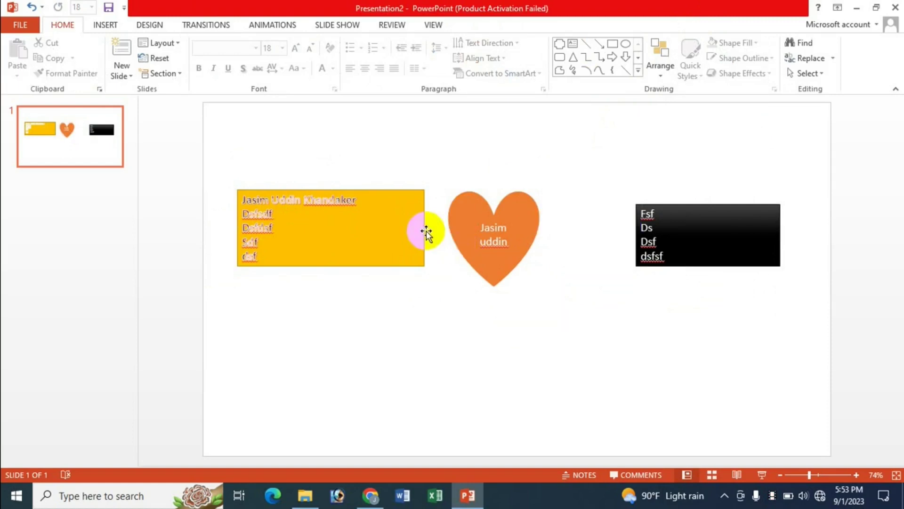
# Step: Distribute the yellow box, heart and black box horizontally
pyautogui.click(393, 207)
pyautogui.keyDown('shift'); pyautogui.click(488, 236); pyautogui.keyUp('shift')
pyautogui.keyDown('shift'); pyautogui.click(642, 222); pyautogui.keyUp('shift')
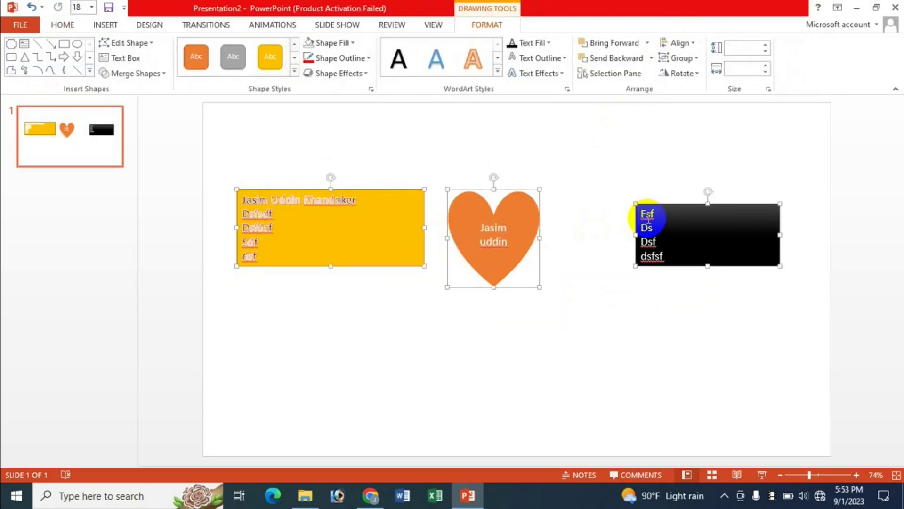
pyautogui.click(680, 43)
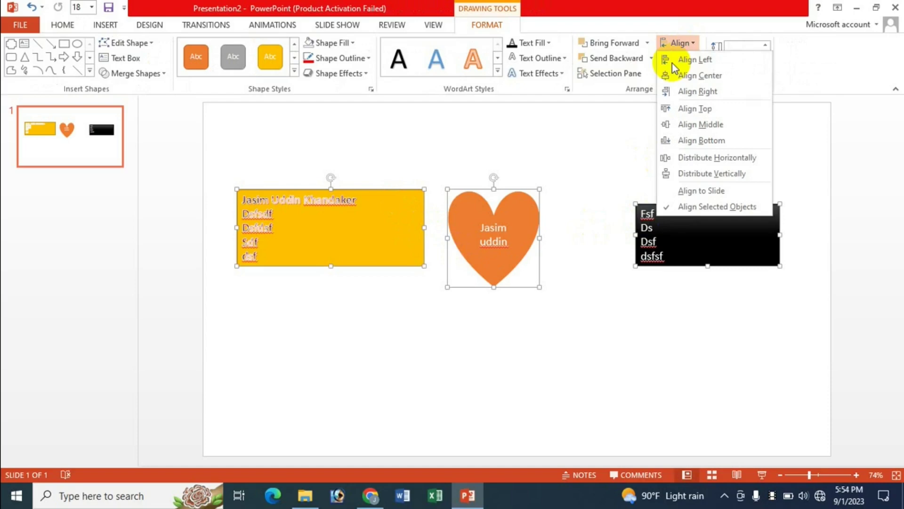
pyautogui.click(717, 159)
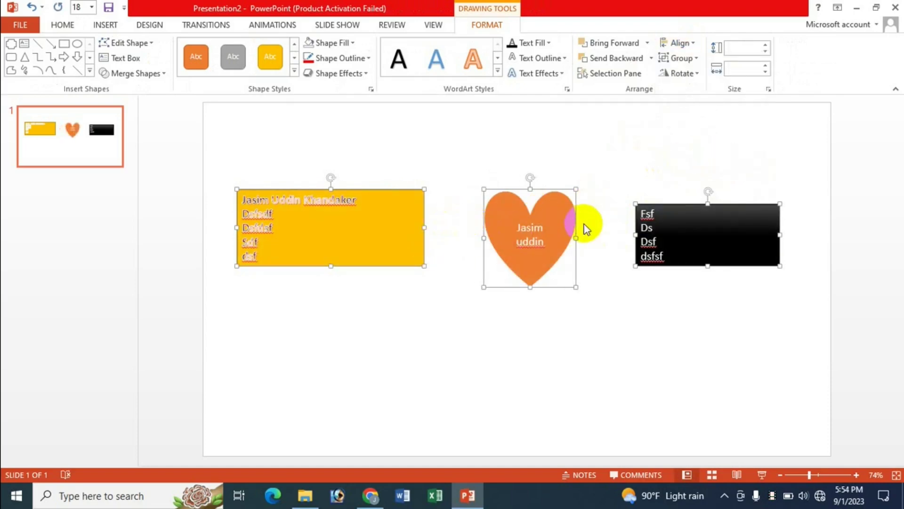
pyautogui.click(333, 202)
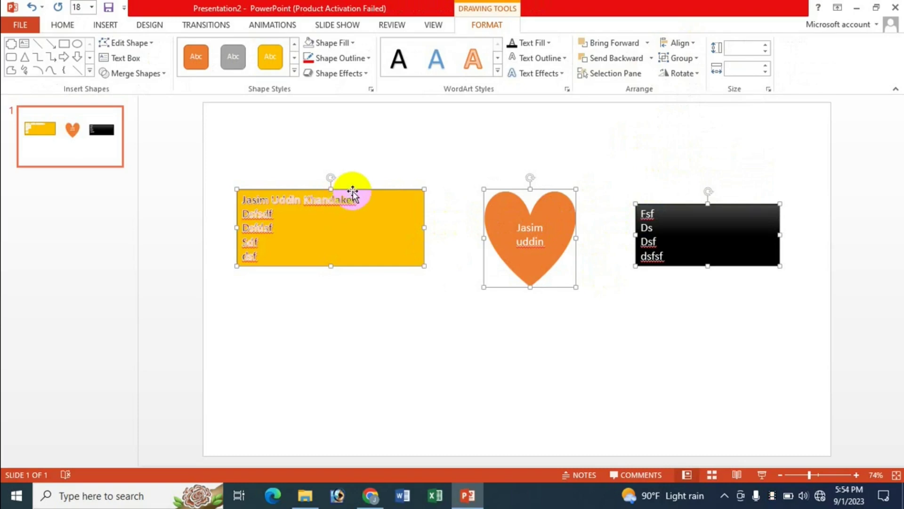
# Step: Move the shapes up, then drop the heart and black box diagonally down the slide
pyautogui.moveTo(353, 190); pyautogui.dragTo(347, 137)
pyautogui.click(404, 222)
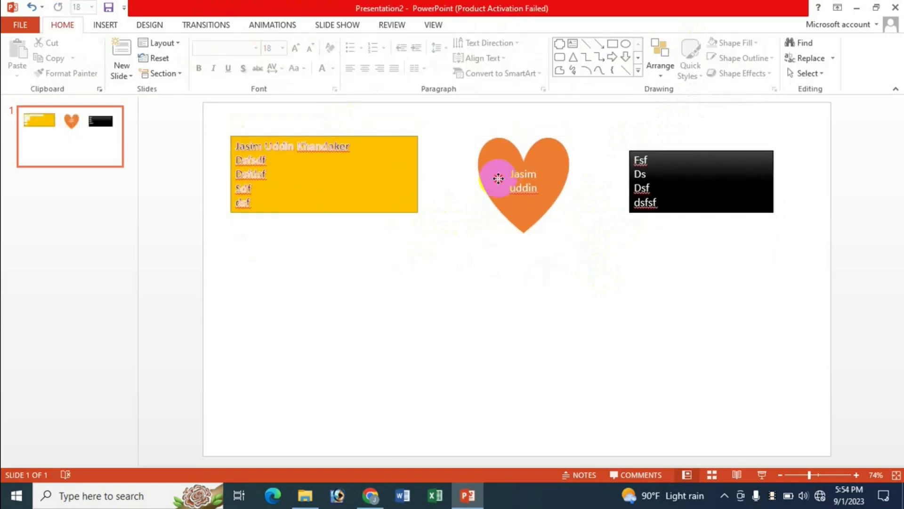
pyautogui.moveTo(499, 178); pyautogui.dragTo(407, 273)
pyautogui.moveTo(701, 158); pyautogui.dragTo(677, 212)
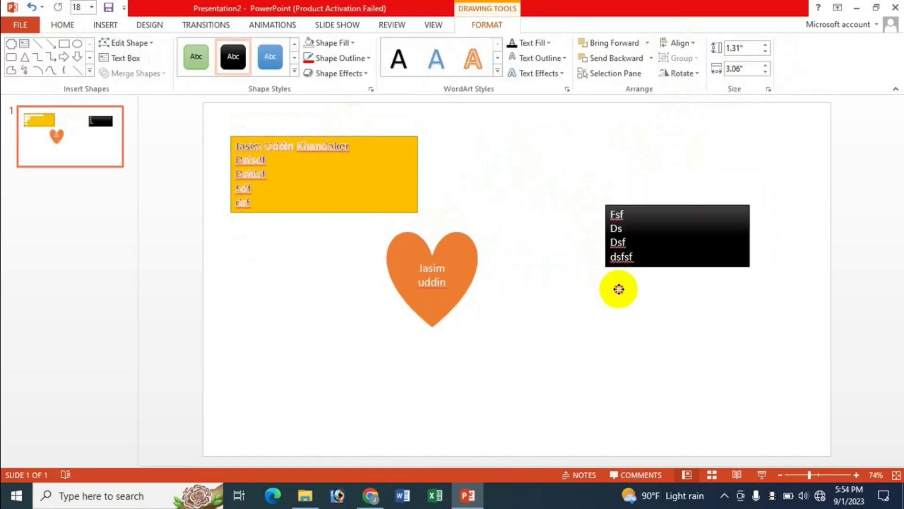
pyautogui.moveTo(618, 289); pyautogui.dragTo(549, 380)
# Step: Distribute the yellow box, heart and black box vertically
pyautogui.click(399, 180)
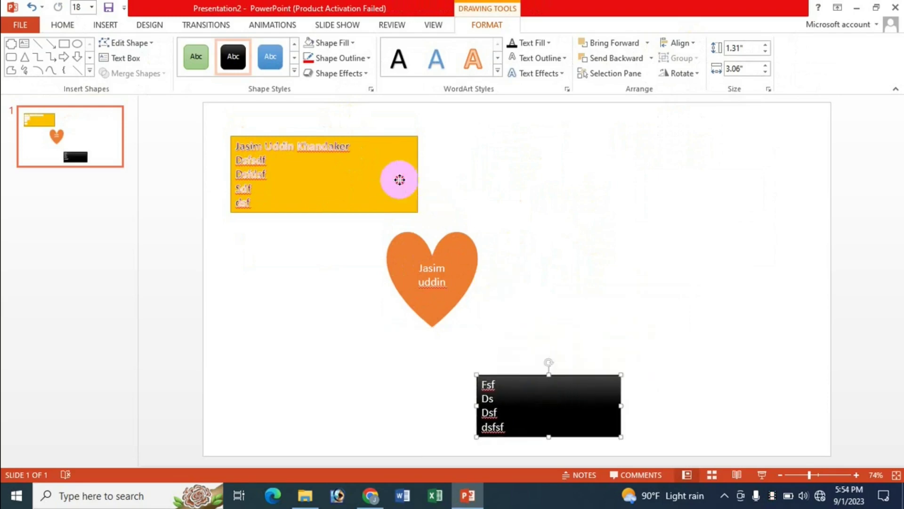
pyautogui.keyDown('shift'); pyautogui.click(430, 262); pyautogui.keyUp('shift')
pyautogui.keyDown('shift'); pyautogui.click(515, 389); pyautogui.keyUp('shift')
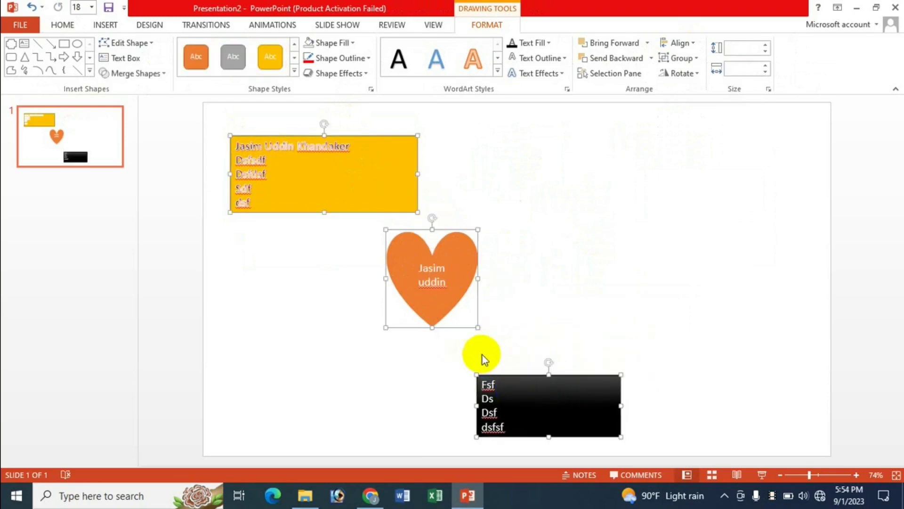
pyautogui.click(454, 268)
pyautogui.click(411, 215)
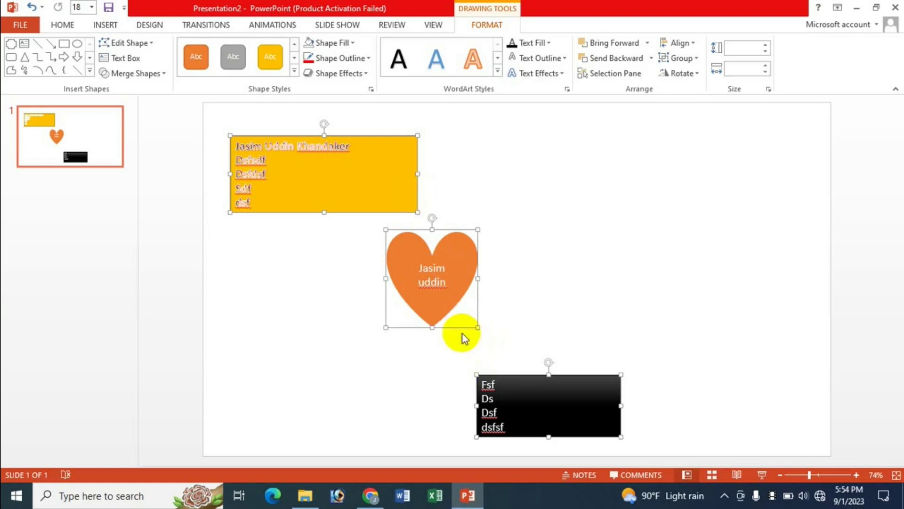
pyautogui.click(433, 276)
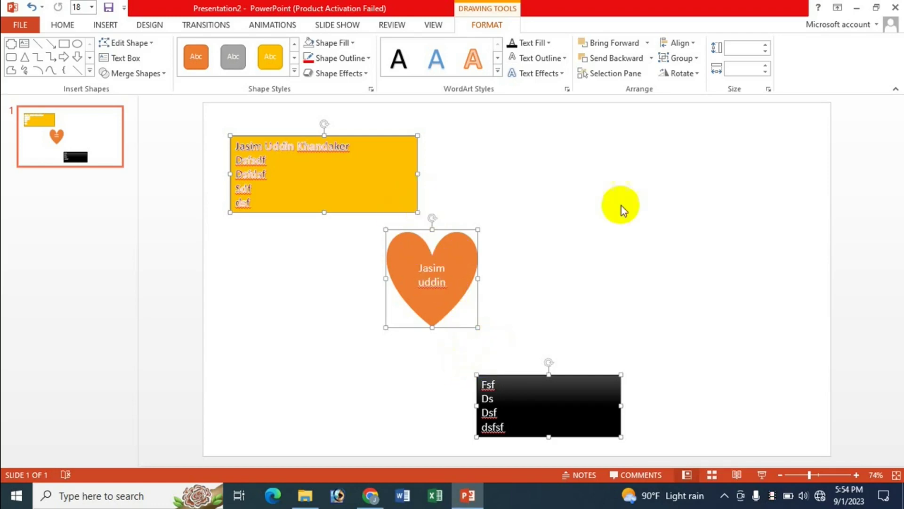
pyautogui.click(681, 43)
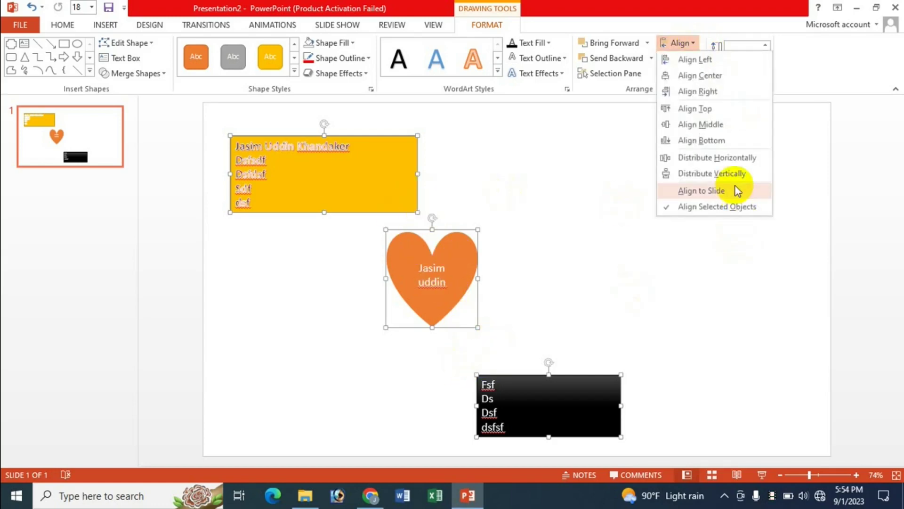
pyautogui.click(730, 173)
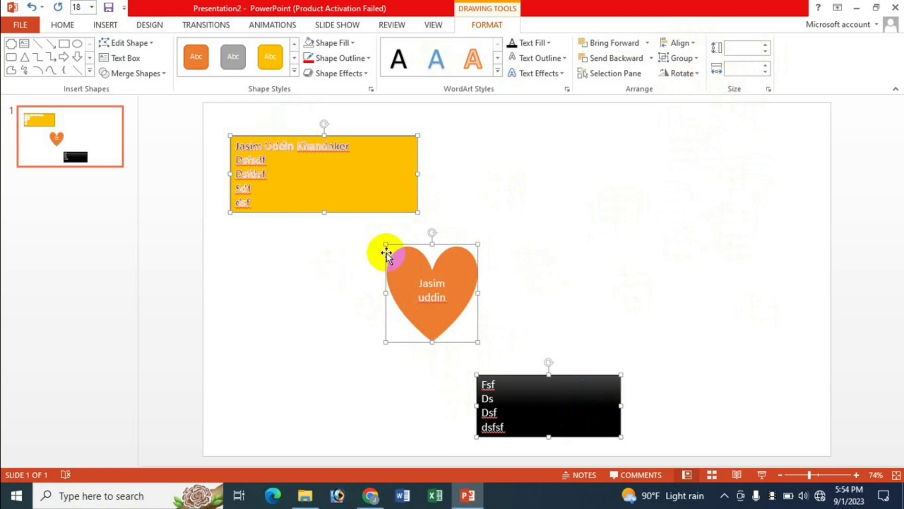
# Step: Group the three shapes, nudge the group right and shrink it to 4.68" by 7"
pyautogui.click(700, 61)
pyautogui.click(685, 76)
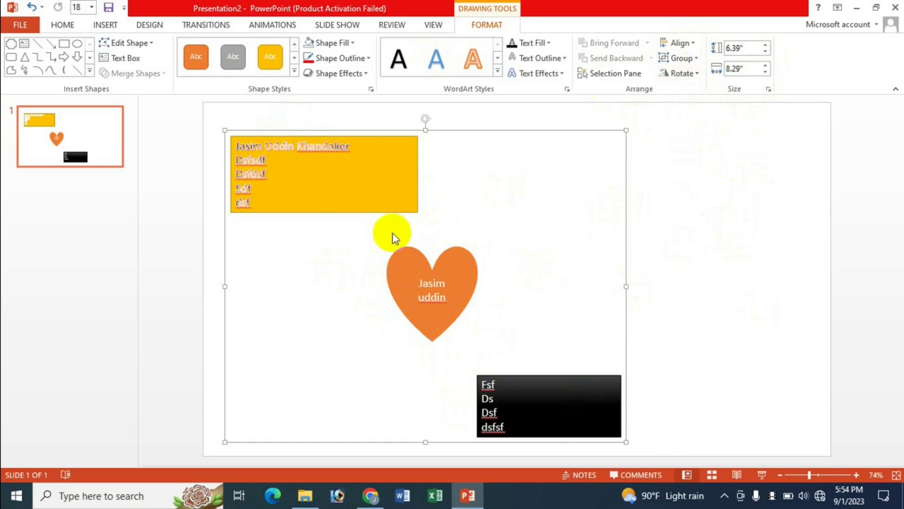
pyautogui.moveTo(496, 133); pyautogui.dragTo(503, 130)
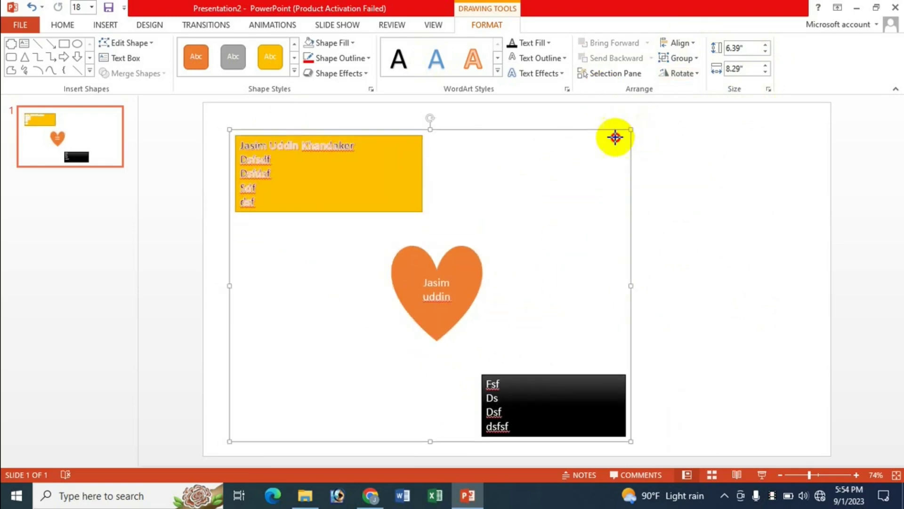
pyautogui.moveTo(636, 132)
pyautogui.mouseDown()
pyautogui.moveTo(661, 160)
pyautogui.moveTo(563, 216)
pyautogui.mouseUp()
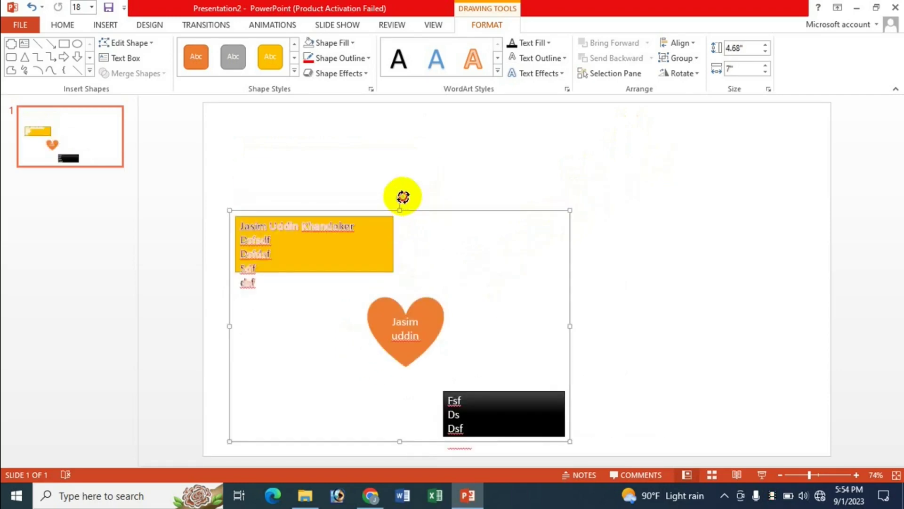
# Step: Tilt the group slightly clockwise, then ungroup it into three separate shapes
pyautogui.moveTo(400, 197); pyautogui.dragTo(408, 196)
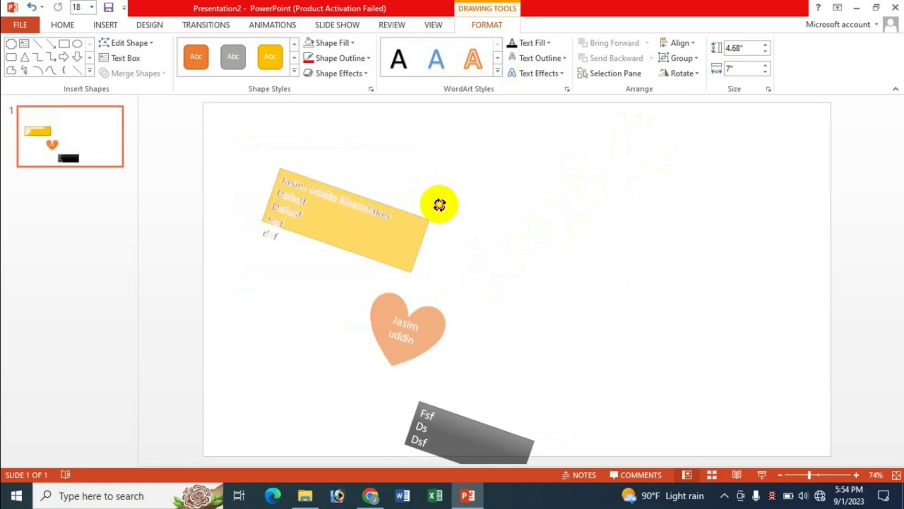
pyautogui.click(697, 74)
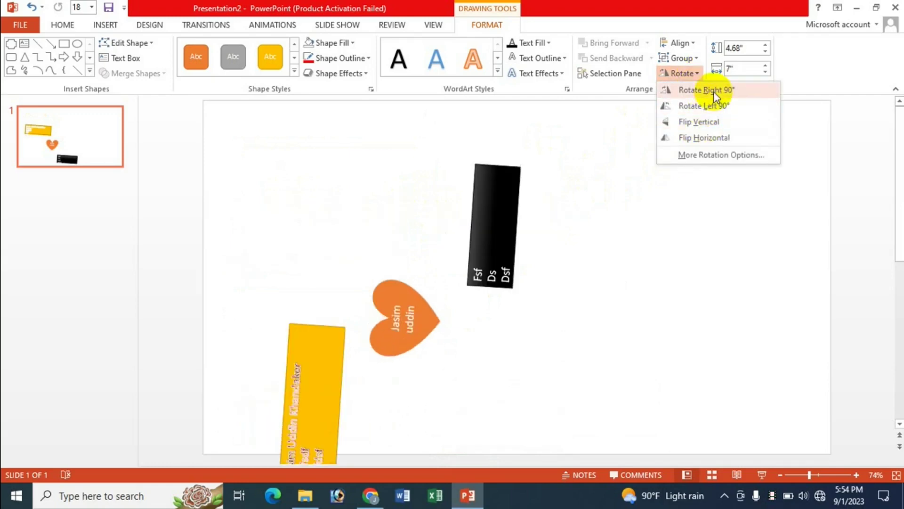
pyautogui.click(708, 21)
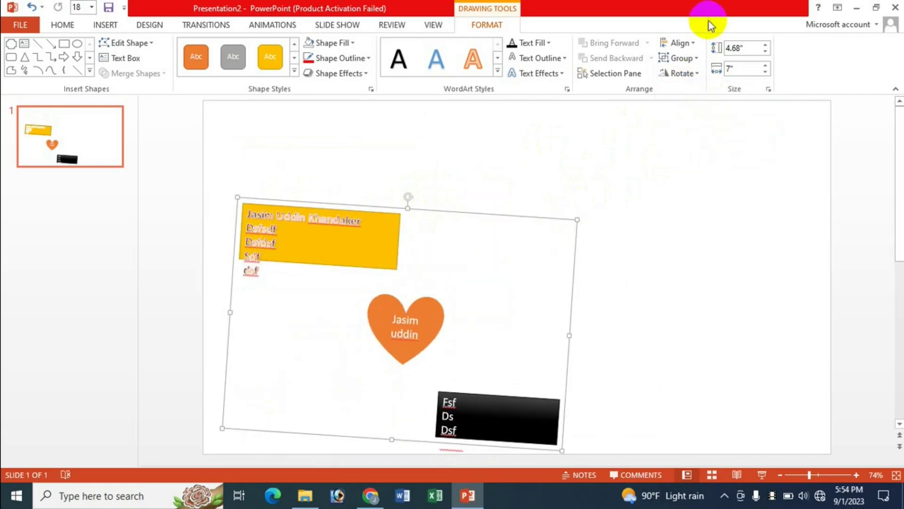
pyautogui.click(700, 60)
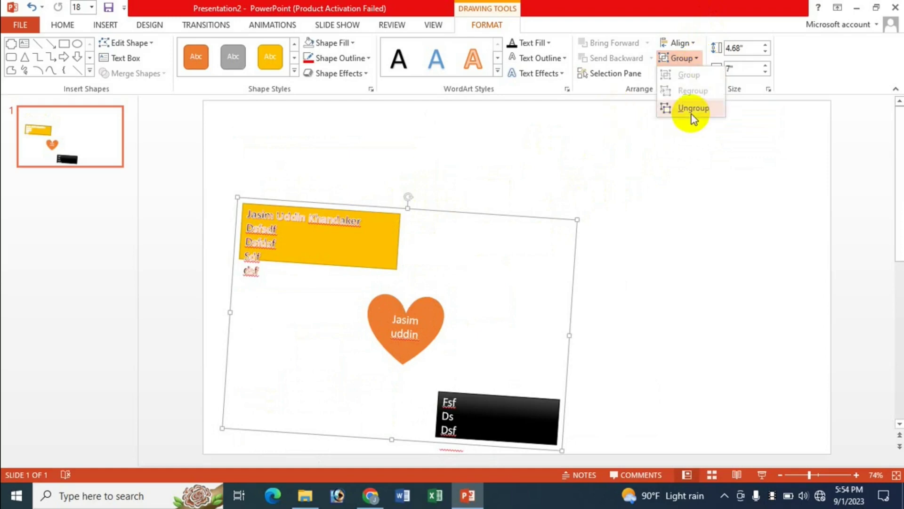
pyautogui.click(689, 114)
# Step: Move the black text box up beside the yellow box and tilt it counter-clockwise
pyautogui.click(484, 238)
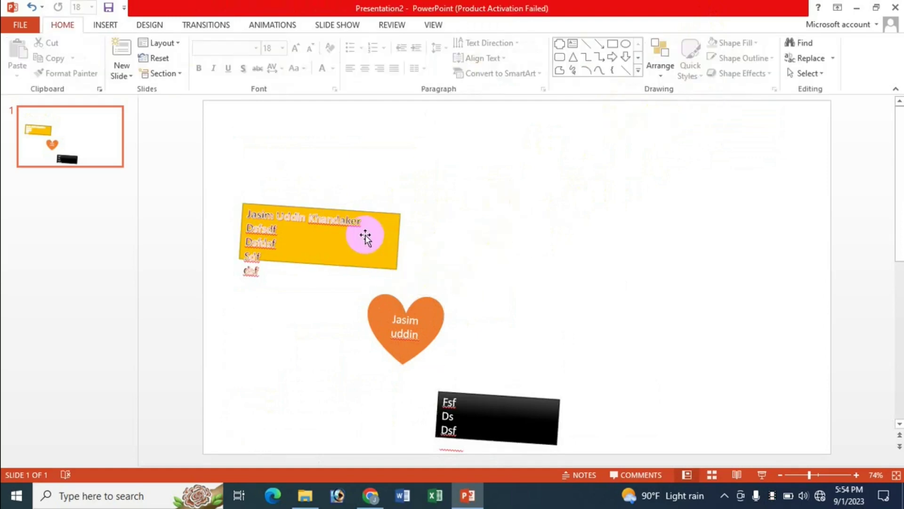
pyautogui.click(364, 231)
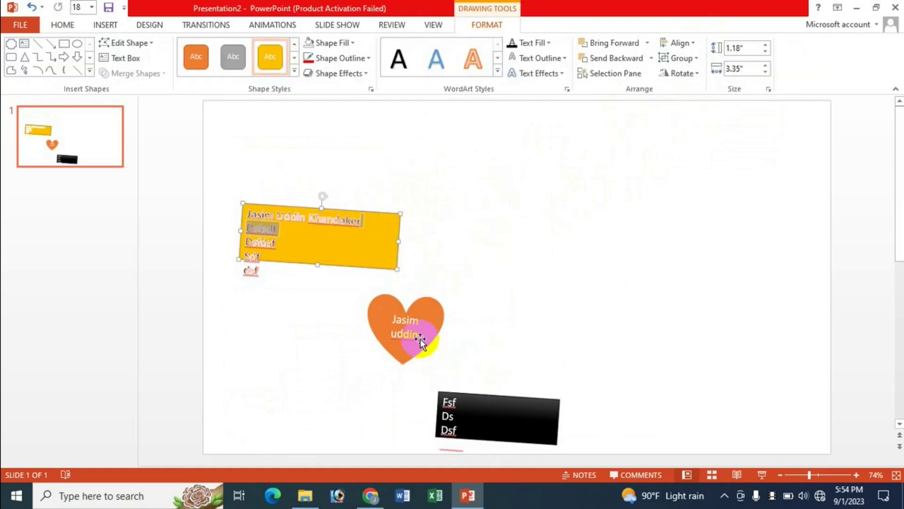
pyautogui.doubleClick(420, 336)
pyautogui.moveTo(470, 419); pyautogui.dragTo(589, 229)
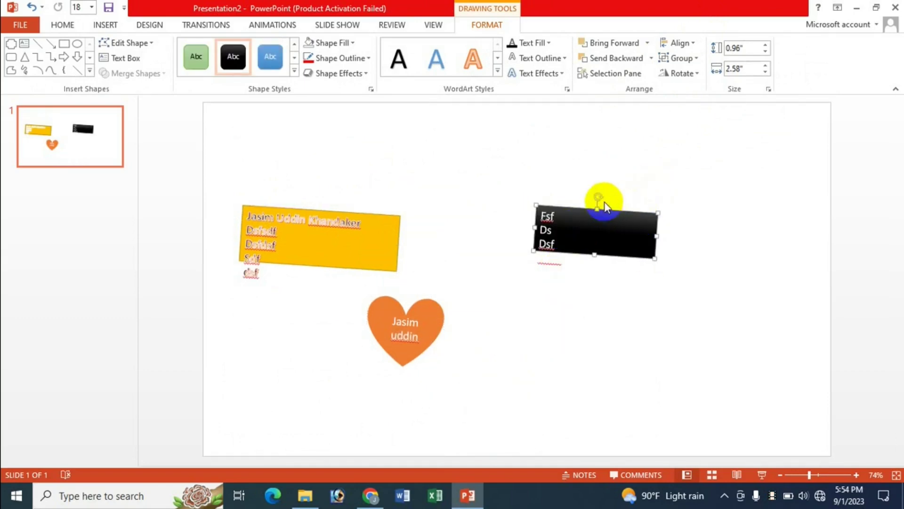
pyautogui.moveTo(602, 195); pyautogui.dragTo(591, 191)
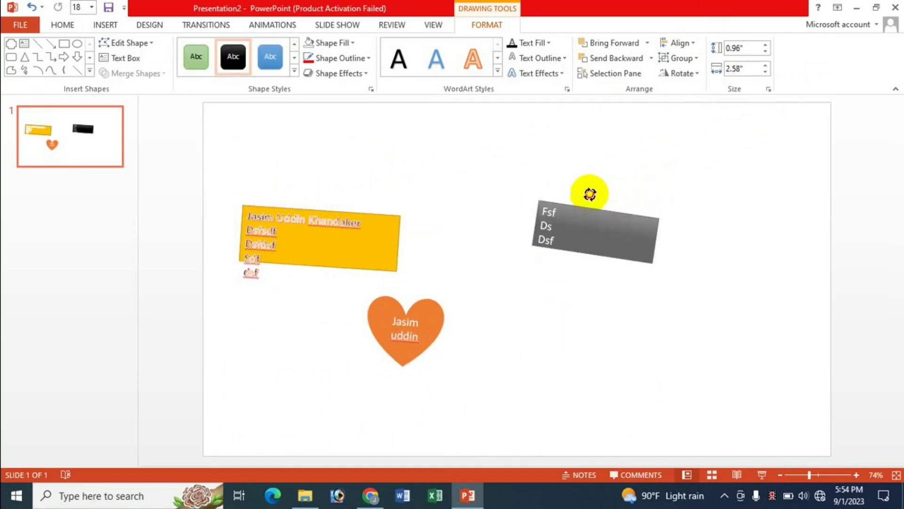
pyautogui.click(683, 73)
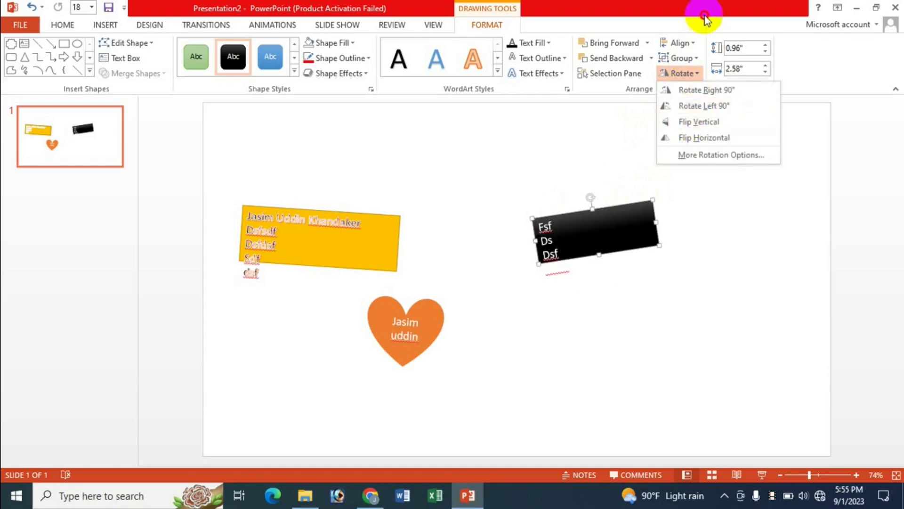
pyautogui.click(678, 9)
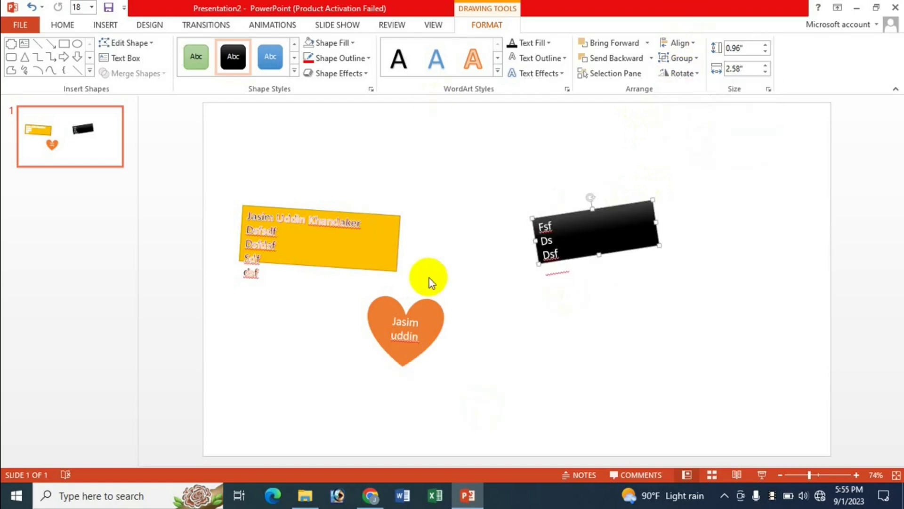
# Step: Make the black text box 1.1" tall and 2.7" wide
pyautogui.click(572, 245)
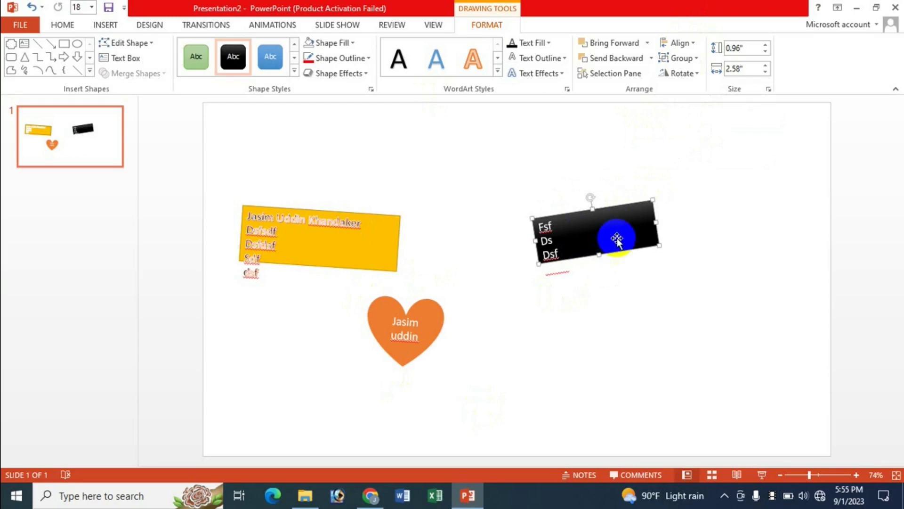
pyautogui.click(769, 46)
pyautogui.click(770, 46)
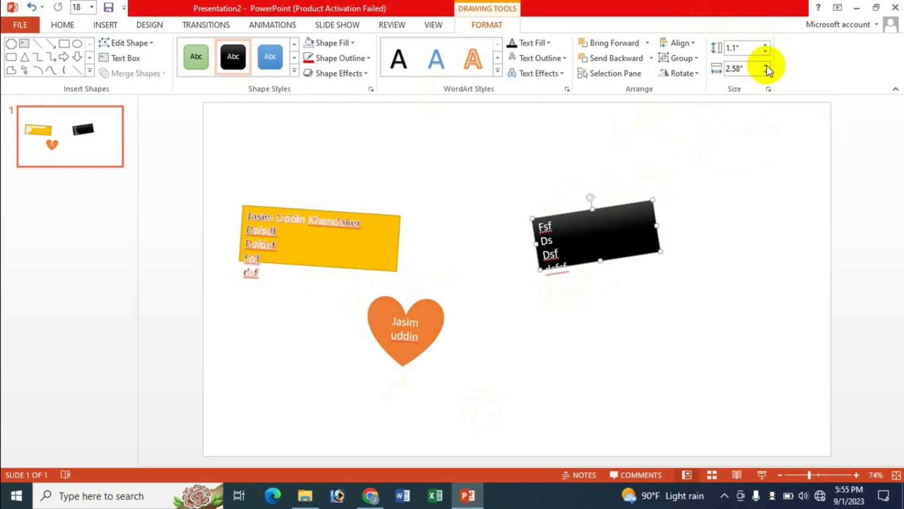
pyautogui.click(767, 65)
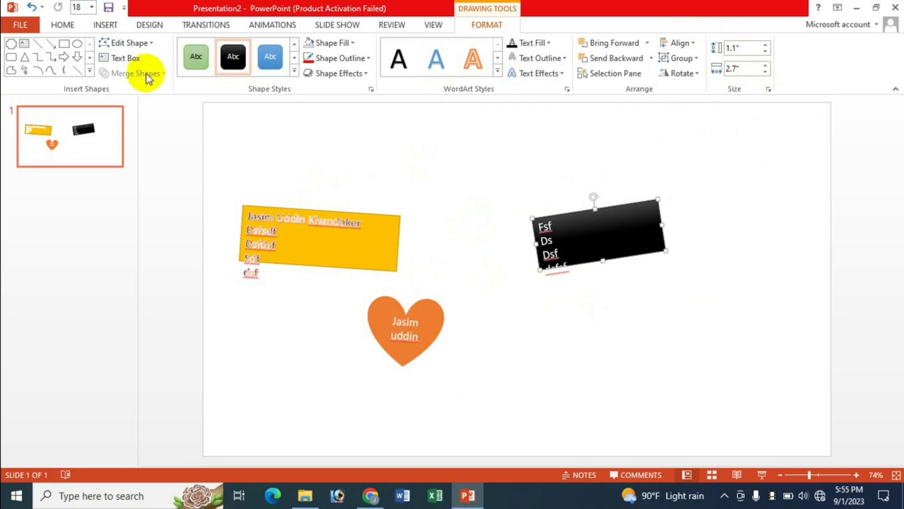
pyautogui.click(383, 229)
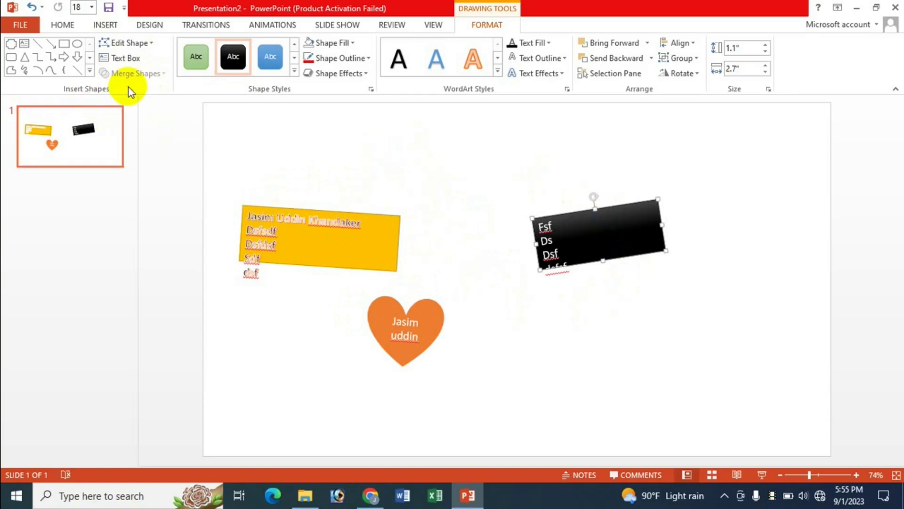
pyautogui.click(272, 244)
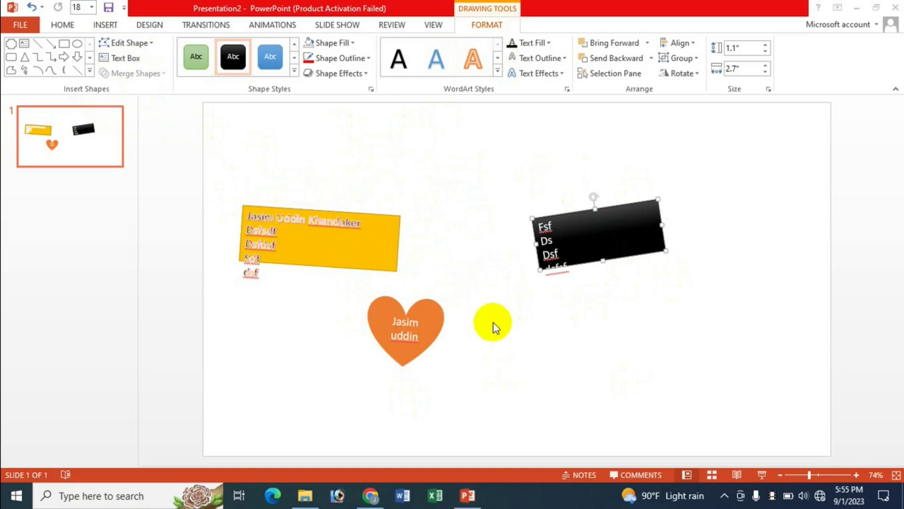
# Step: Switch to Chrome to bring back the JK Update Technology videos page
pyautogui.click(370, 495)
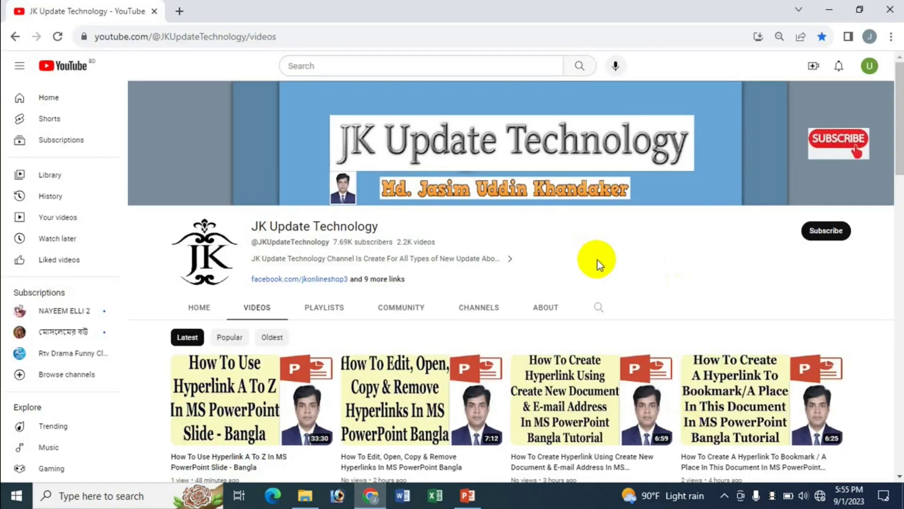